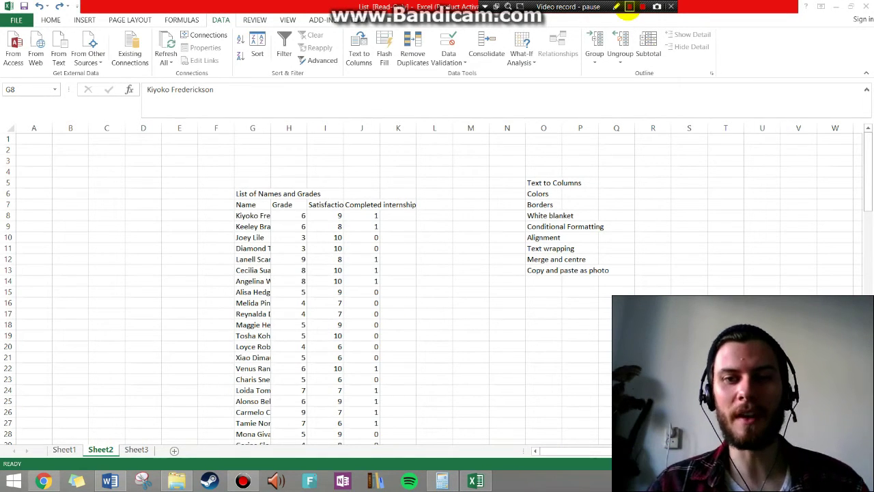
Look over the formatting topics in O5:O13 and the list of names, grades, satisfaction and internship data
{"action": "left_click_drag", "start_coordinate": [543, 182], "coordinate": [530, 271]}
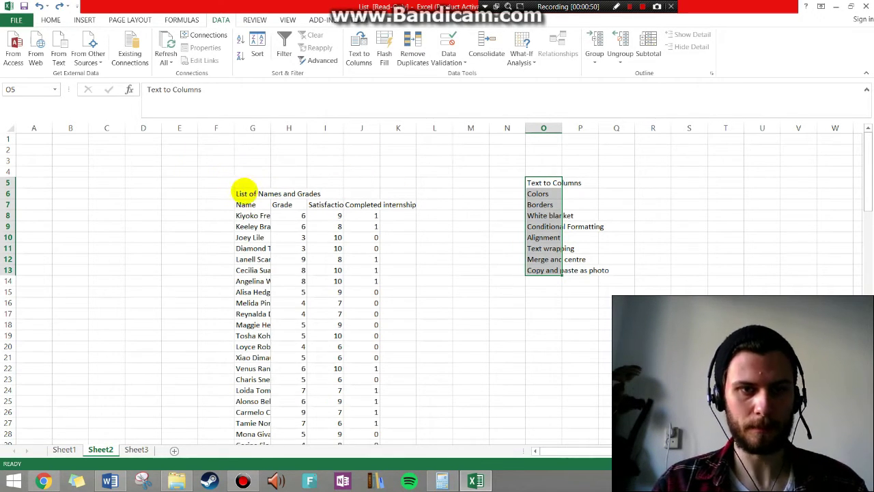
{"action": "left_click", "coordinate": [244, 193]}
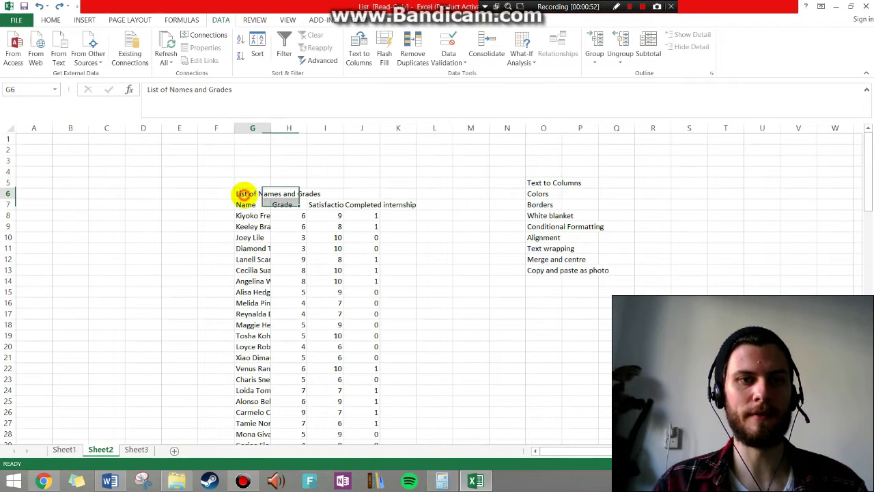
{"action": "scroll", "coordinate": [390, 236], "scroll_direction": "down", "scroll_amount": 1}
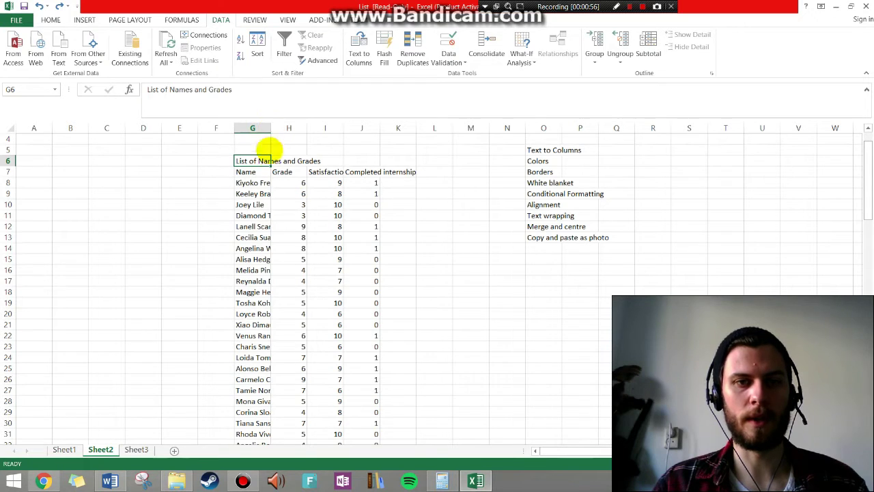
{"action": "left_click", "coordinate": [252, 182]}
{"action": "left_click", "coordinate": [250, 205]}
{"action": "key", "text": "Up"}
{"action": "key", "text": "Up"}
{"action": "key", "text": "Up"}
{"action": "key", "text": "Up"}
{"action": "key", "text": "Up"}
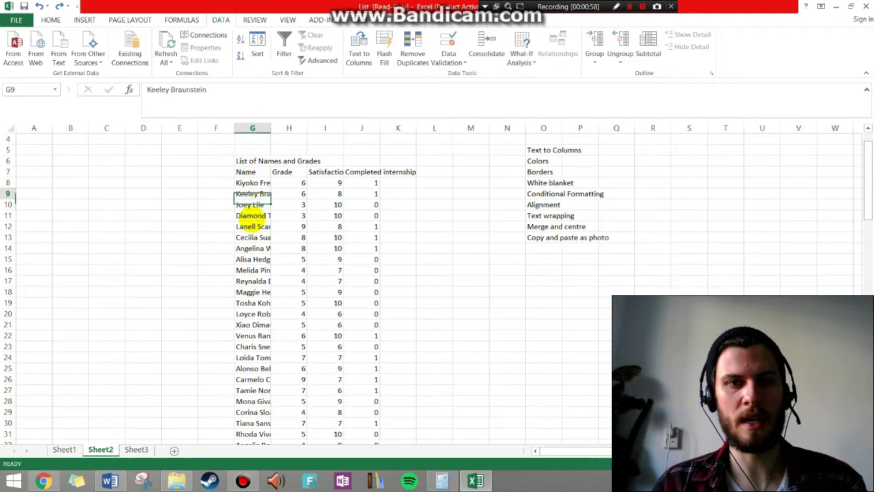
{"action": "left_click", "coordinate": [366, 183]}
{"action": "scroll", "coordinate": [362, 239], "scroll_direction": "up", "scroll_amount": 1}
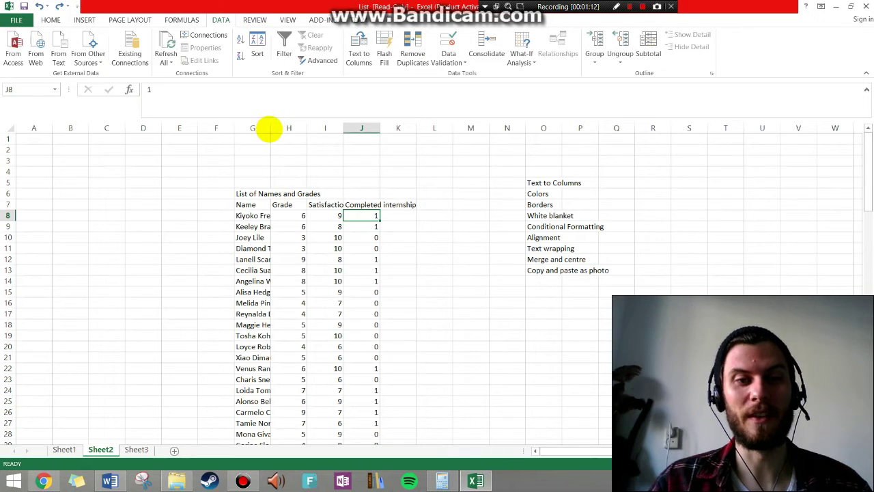
Widen the name column G so the full names fit inside it
{"action": "left_click_drag", "start_coordinate": [270, 129], "coordinate": [329, 129]}
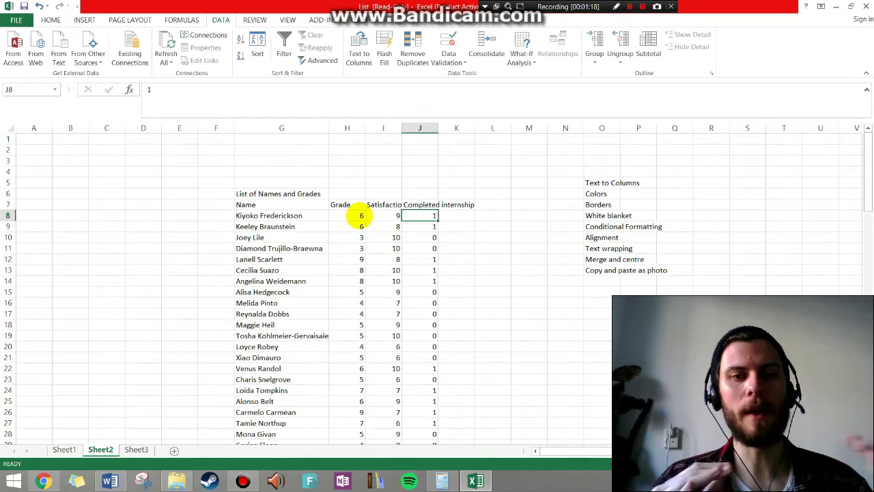
{"action": "left_click", "coordinate": [325, 215]}
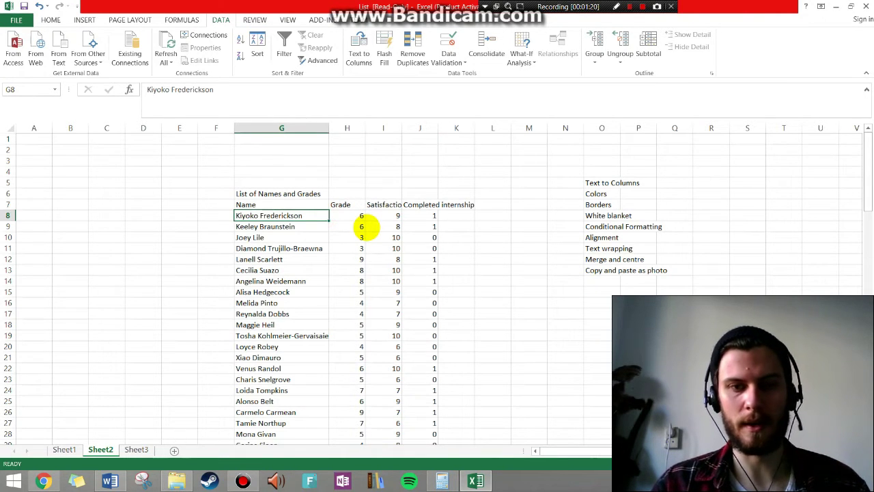
{"action": "key", "text": "Down"}
{"action": "key", "text": "Up"}
{"action": "key", "text": "Up"}
{"action": "key", "text": "Down"}
{"action": "key", "text": "Down"}
{"action": "key", "text": "Up"}
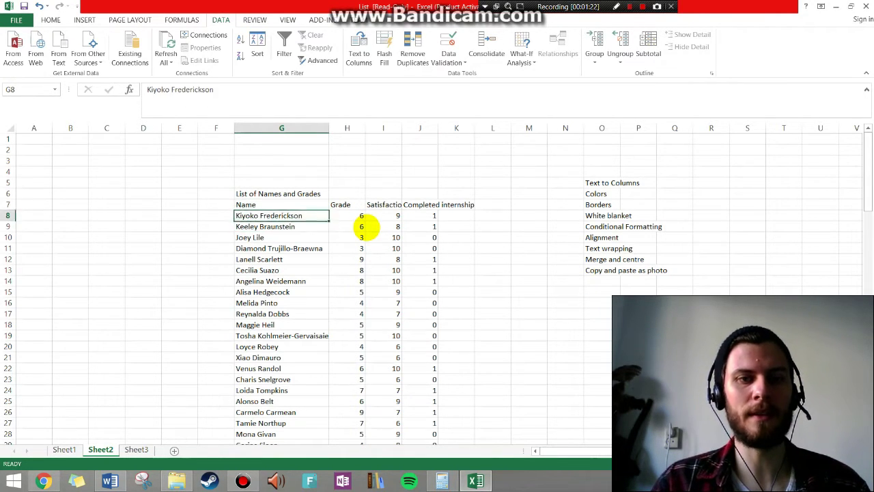
{"action": "key", "text": "Up"}
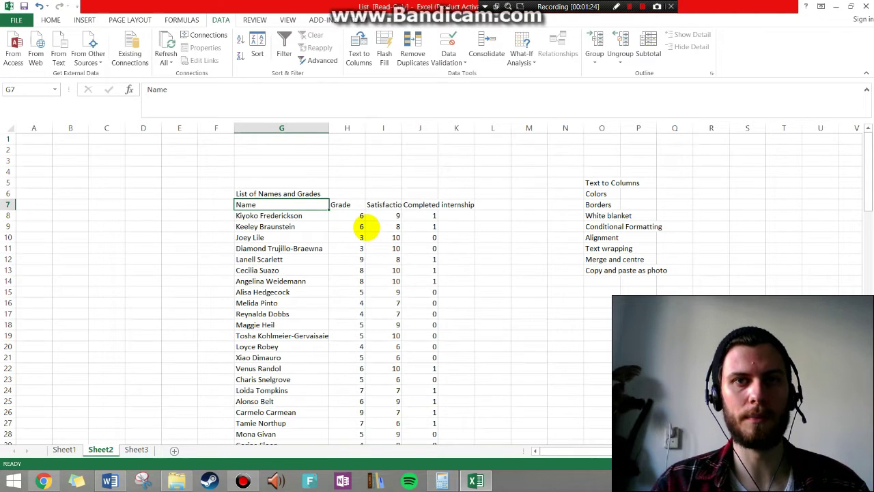
{"action": "left_click", "coordinate": [273, 214]}
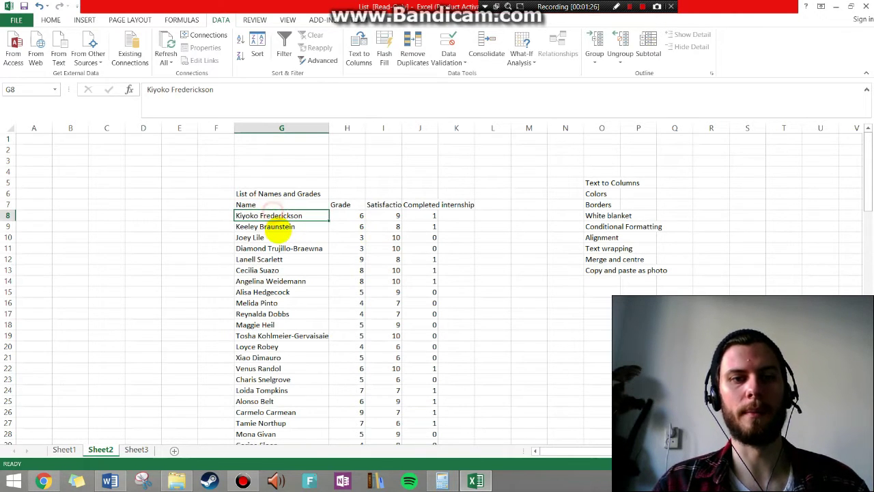
{"action": "key", "text": "Down"}
{"action": "key", "text": "Down"}
{"action": "key", "text": "Down"}
{"action": "key", "text": "Down"}
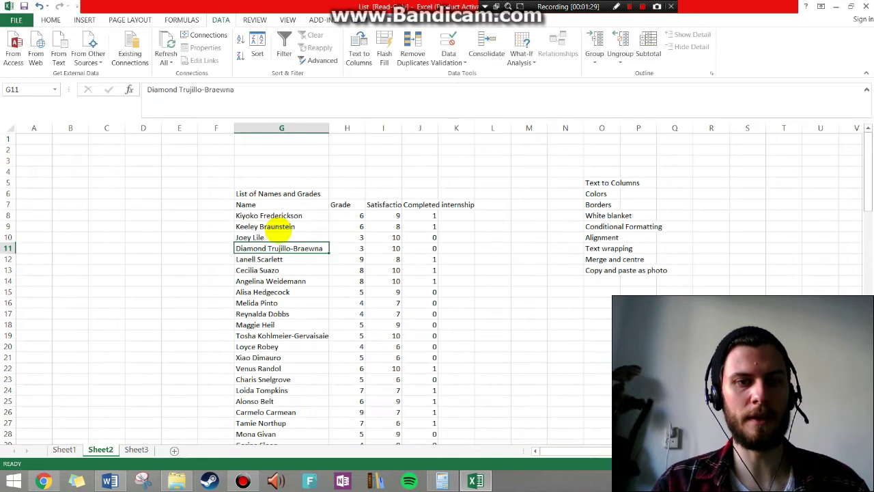
{"action": "key", "text": "Up"}
{"action": "key", "text": "Up"}
{"action": "key", "text": "Up"}
{"action": "key", "text": "Up"}
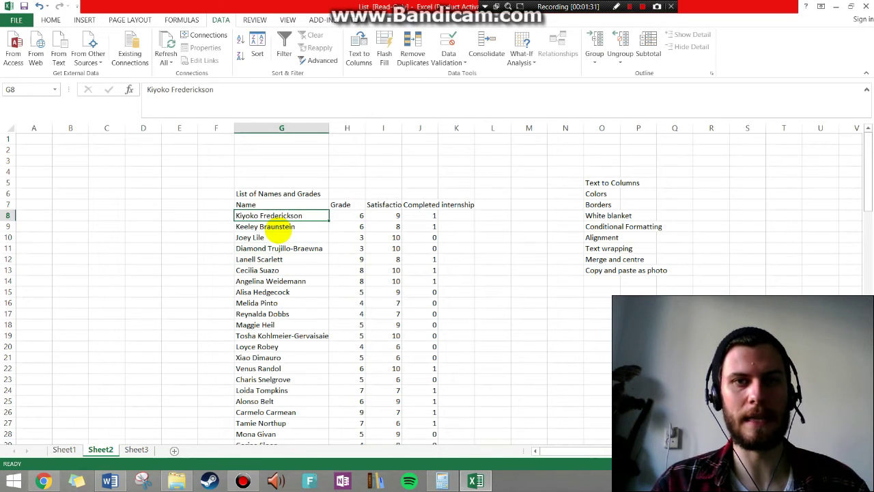
{"action": "key", "text": "Down"}
{"action": "key", "text": "Down"}
{"action": "key", "text": "Down"}
{"action": "key", "text": "Up"}
{"action": "key", "text": "Up"}
{"action": "key", "text": "Up"}
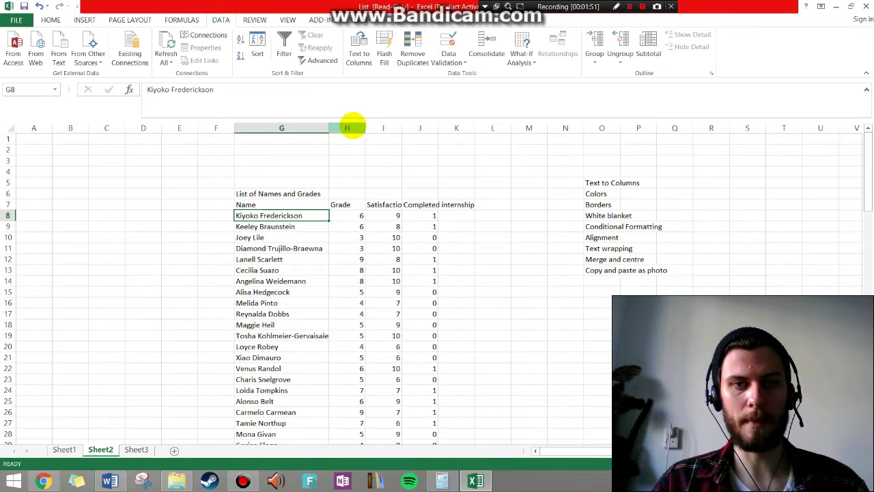
Insert a blank column before the Grade column and give it the header "Last Name" in H7
{"action": "left_click", "coordinate": [347, 129]}
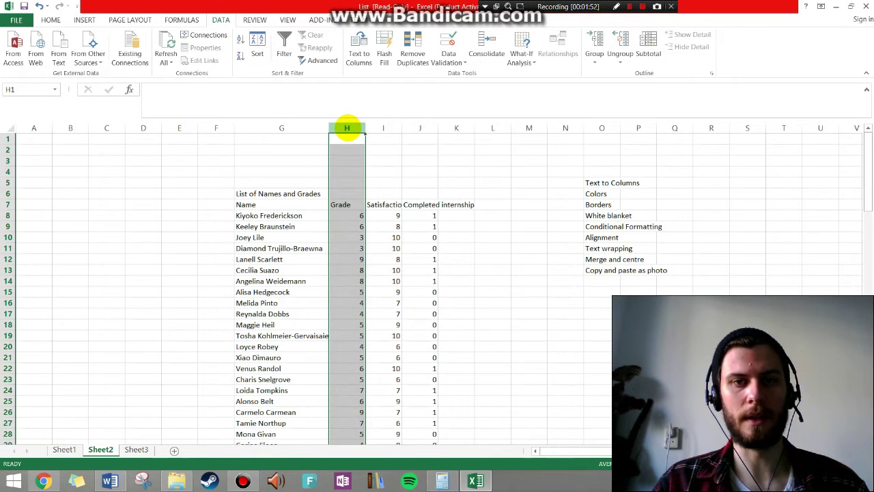
{"action": "right_click", "coordinate": [348, 128]}
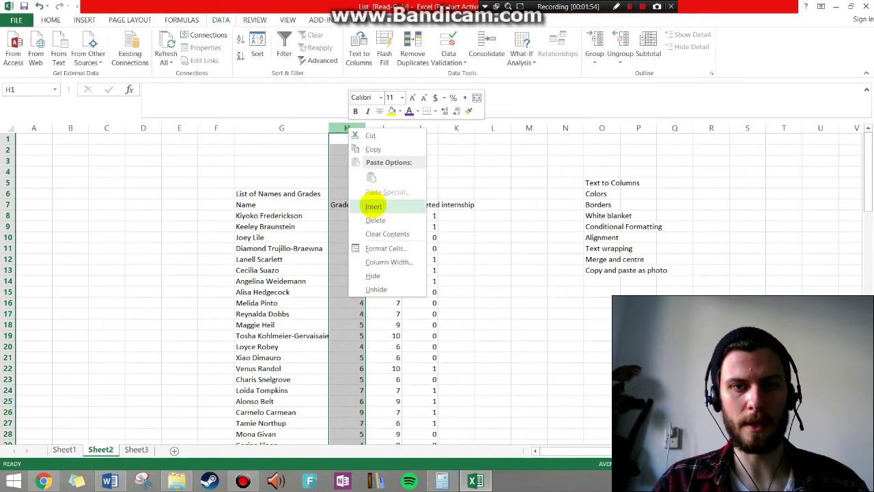
{"action": "left_click", "coordinate": [362, 204]}
{"action": "left_click", "coordinate": [354, 204]}
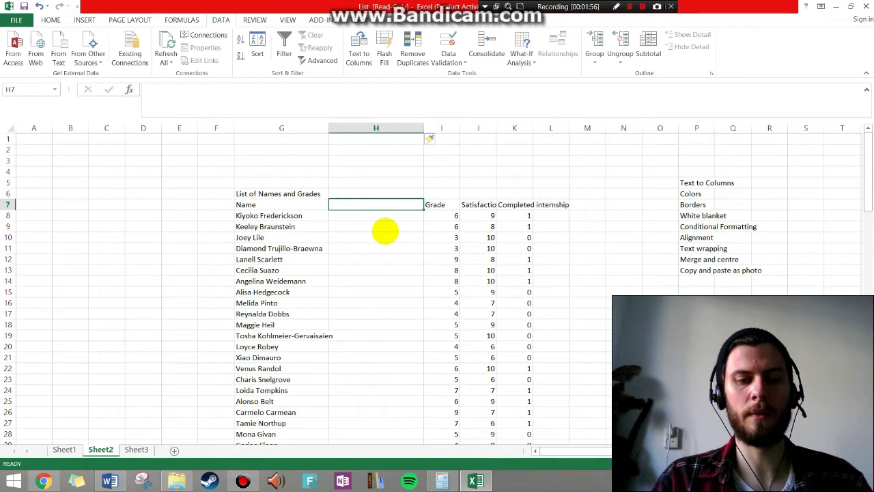
{"action": "type", "text": "Last Name"}
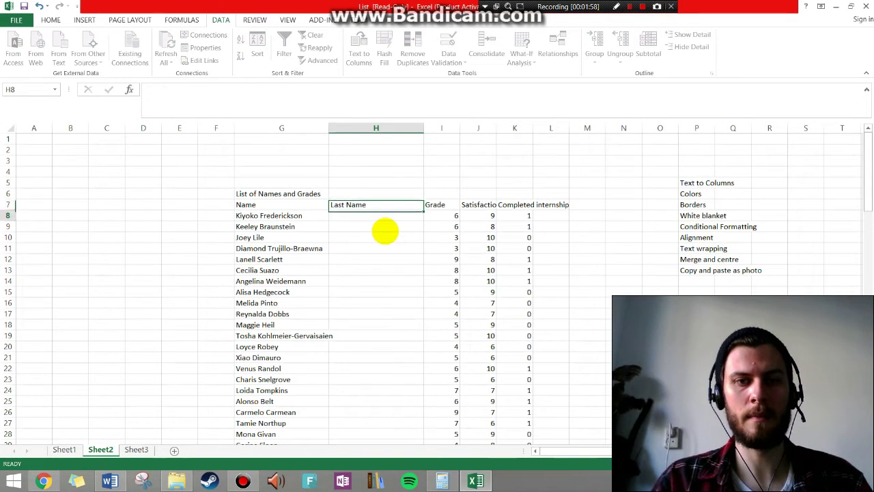
Replace the header in G7 with "First Name"
{"action": "key", "text": "Left"}
{"action": "type", "text": "First"}
{"action": "key", "text": "Return"}
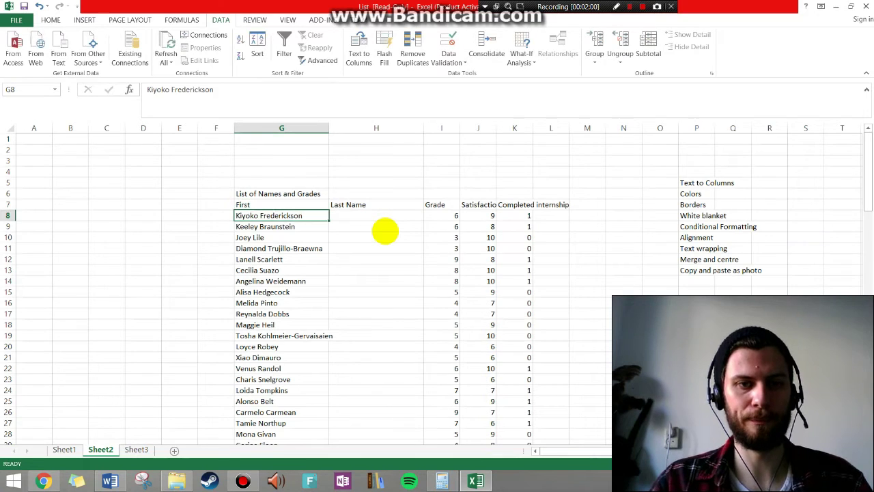
{"action": "key", "text": "Up"}
{"action": "type", "text": "First N"}
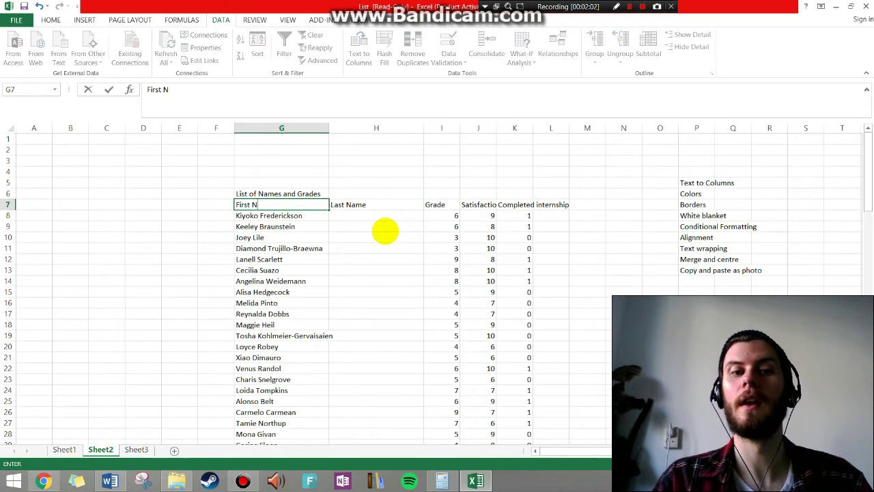
{"action": "type", "text": "ame"}
{"action": "key", "text": "Return"}
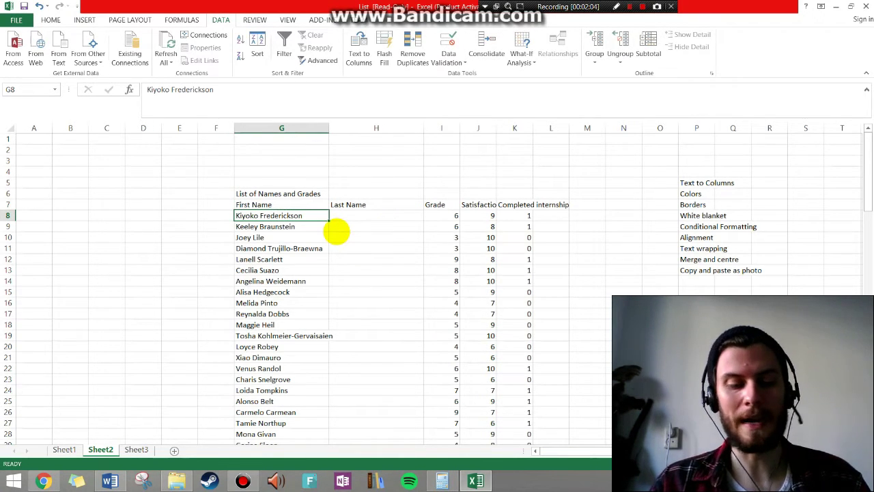
Start Text to Columns on the full names in G8:G107, using the Delimited data type
{"action": "scroll", "coordinate": [303, 284], "scroll_direction": "down", "scroll_amount": 16}
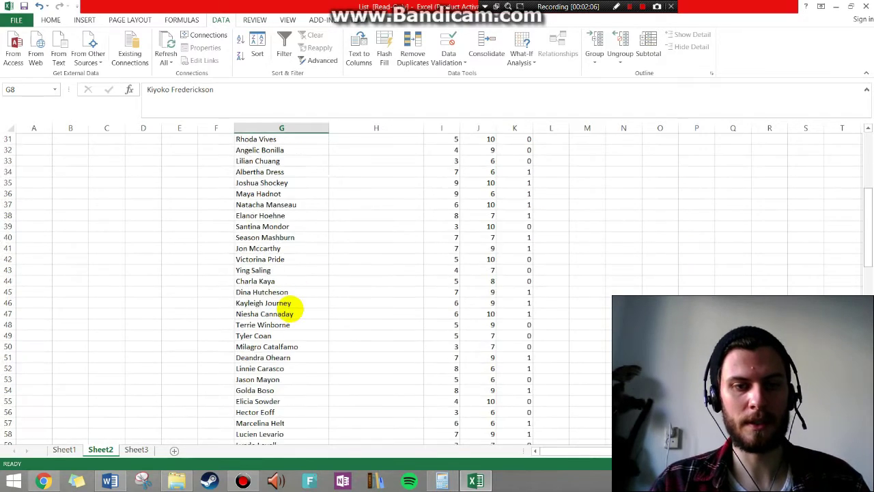
{"action": "scroll", "coordinate": [287, 313], "scroll_direction": "down", "scroll_amount": 17}
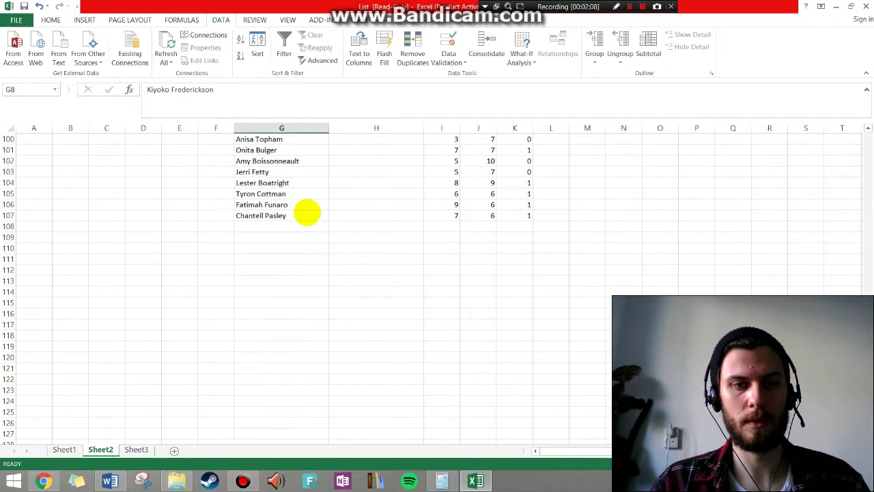
{"action": "left_click", "coordinate": [307, 218], "text": "shift"}
{"action": "scroll", "coordinate": [318, 209], "scroll_direction": "up", "scroll_amount": 20}
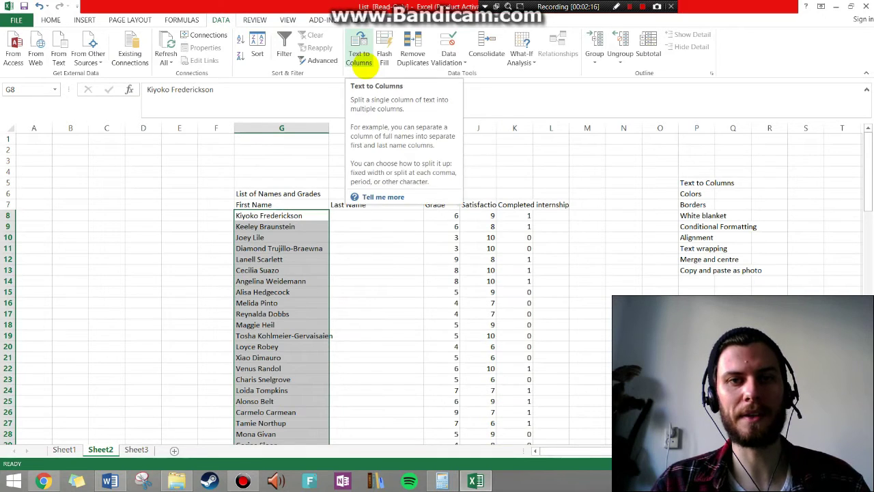
{"action": "left_click", "coordinate": [360, 58]}
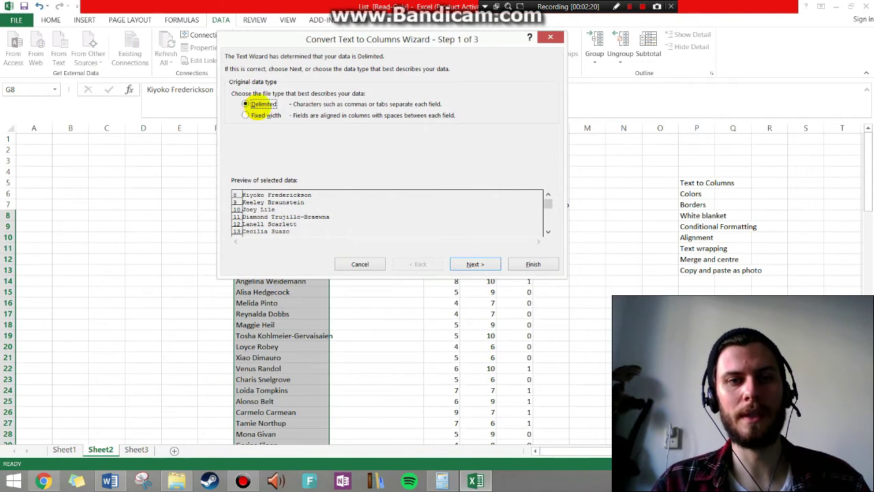
{"action": "left_click_drag", "start_coordinate": [325, 41], "coordinate": [552, 170]}
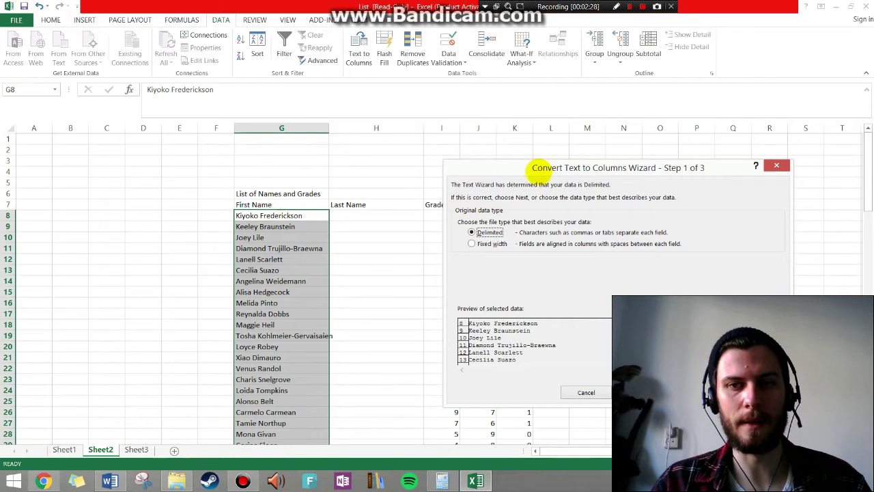
{"action": "left_click_drag", "start_coordinate": [531, 171], "coordinate": [384, 83]}
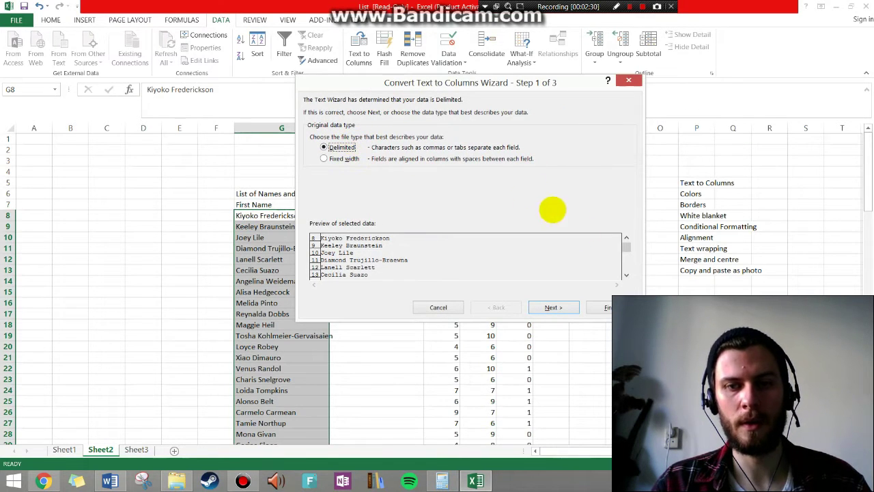
{"action": "left_click", "coordinate": [552, 307]}
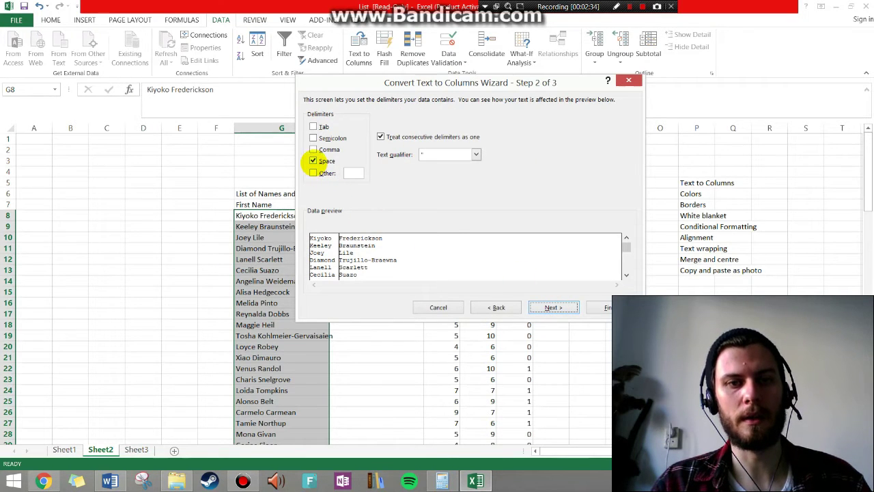
Split the names with Space as the only delimiter, General format and destination $G$8
{"action": "left_click", "coordinate": [313, 162]}
{"action": "left_click", "coordinate": [313, 161]}
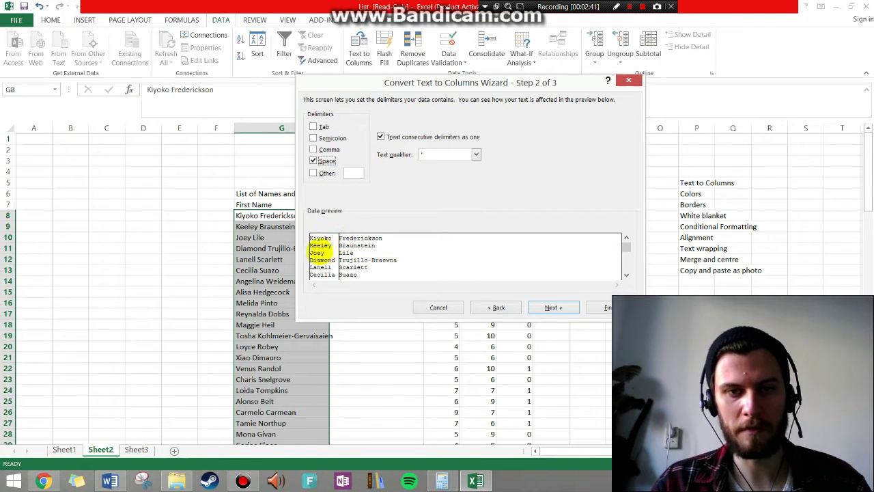
{"action": "left_click", "coordinate": [313, 160]}
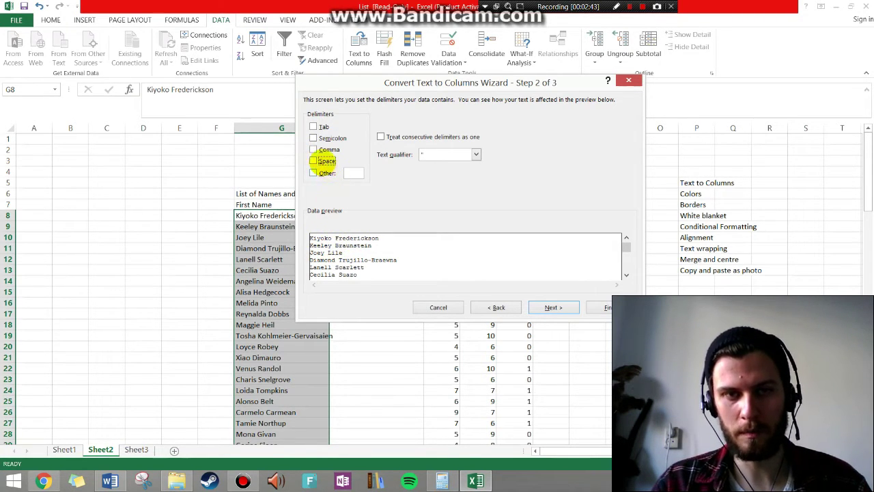
{"action": "left_click", "coordinate": [314, 161]}
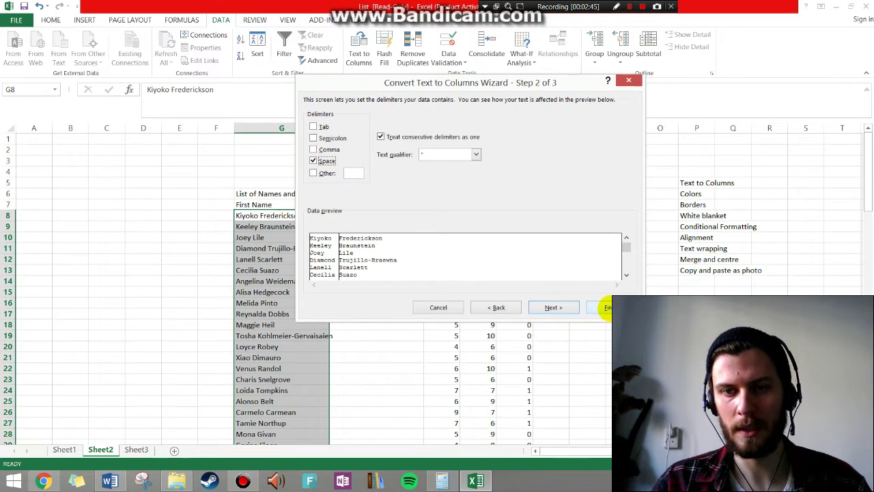
{"action": "left_click", "coordinate": [567, 307]}
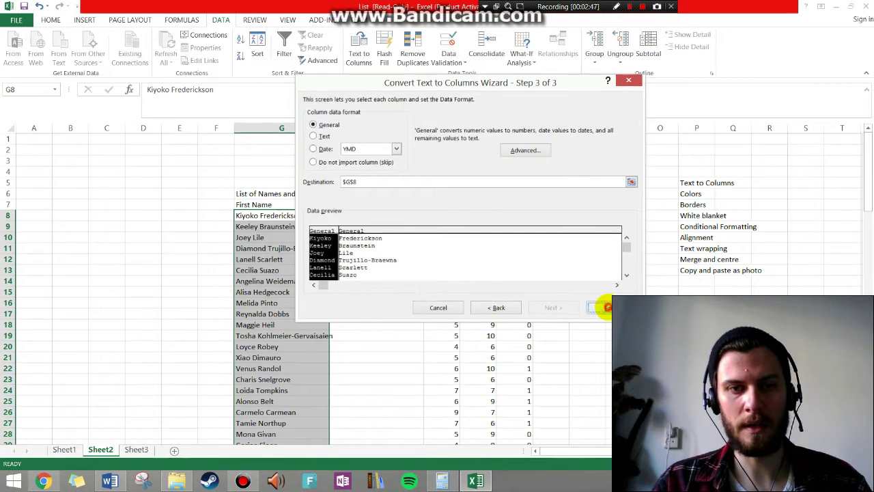
{"action": "left_click", "coordinate": [597, 307]}
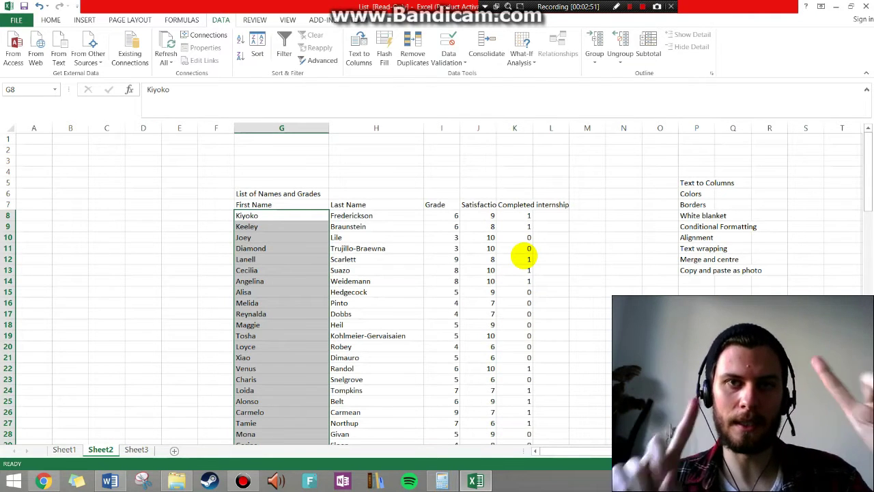
Delete the "Text to Columns" entry from P5 and move the "Colors" entry to P15
{"action": "left_click", "coordinate": [699, 182]}
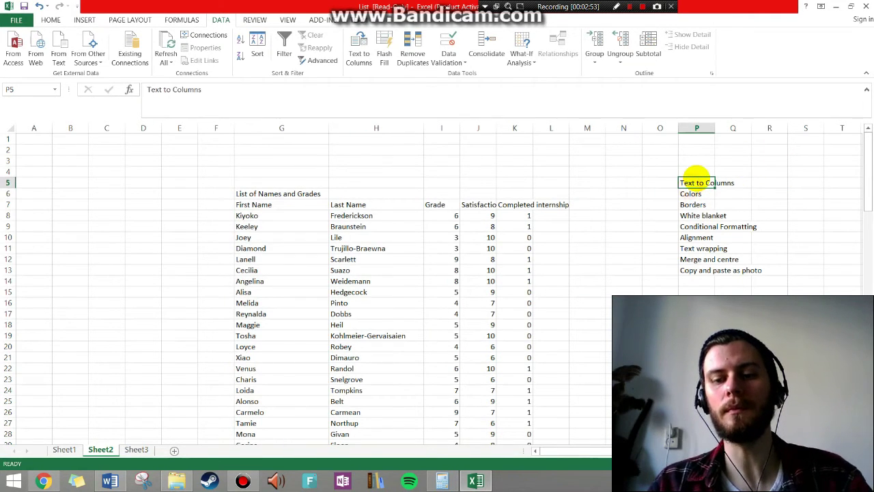
{"action": "key", "text": "Delete"}
{"action": "left_click", "coordinate": [691, 196]}
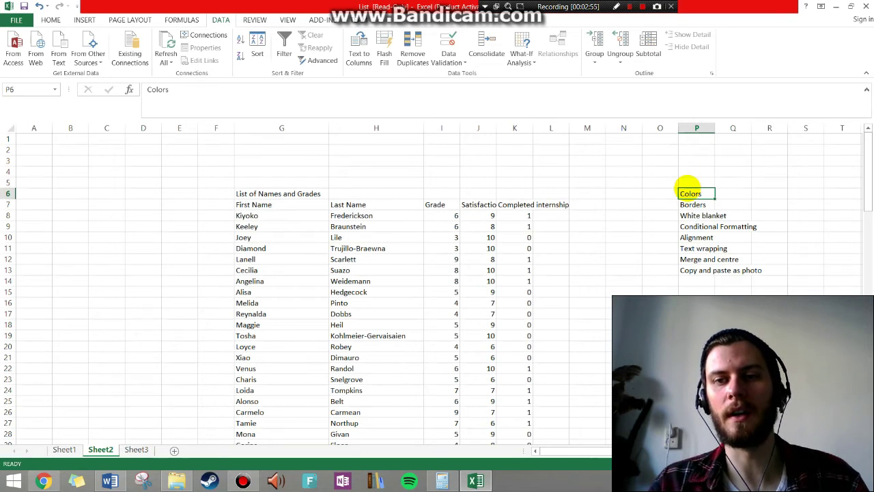
{"action": "left_click_drag", "start_coordinate": [690, 188], "coordinate": [691, 291]}
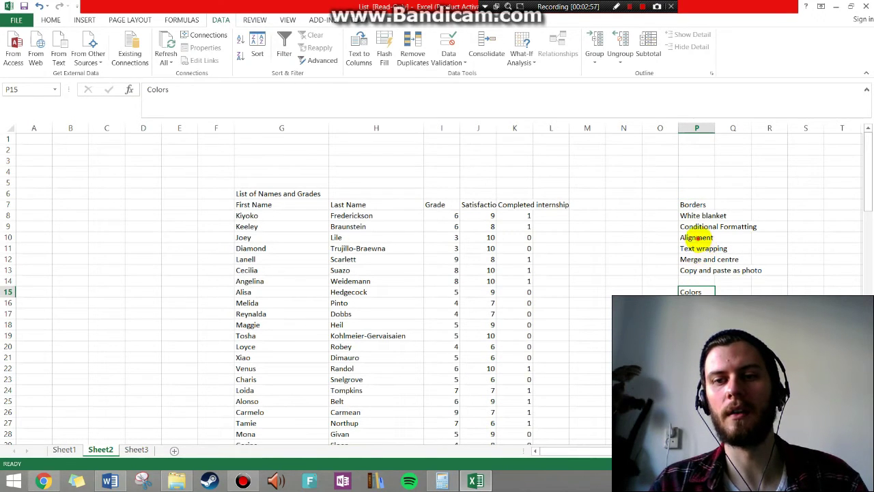
Move the "White blanket" entry to P6 and the "Borders" entry to P14 in the topic list
{"action": "left_click", "coordinate": [697, 237]}
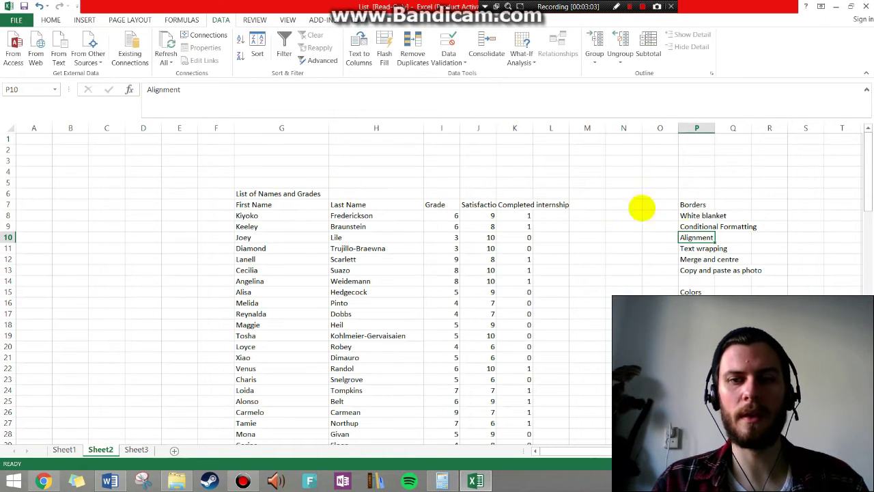
{"action": "left_click", "coordinate": [696, 216]}
{"action": "left_click_drag", "start_coordinate": [689, 210], "coordinate": [697, 281]}
{"action": "left_click", "coordinate": [688, 204]}
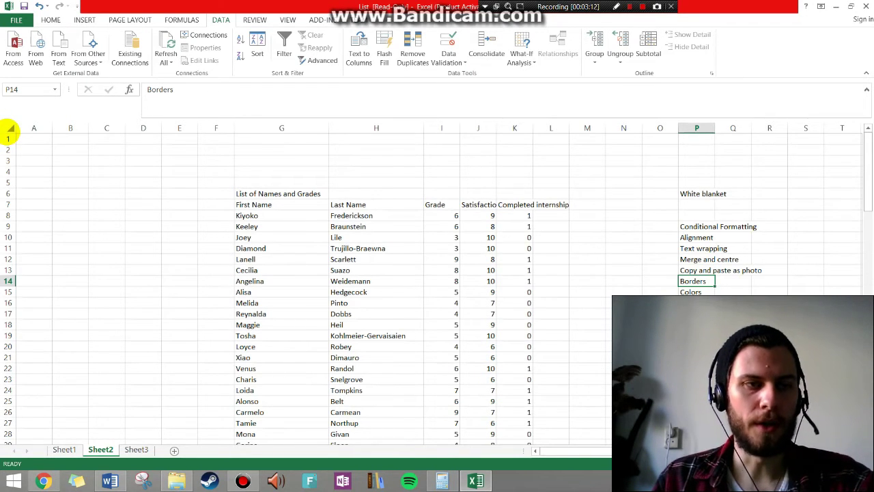
{"action": "left_click_drag", "start_coordinate": [157, 169], "coordinate": [166, 238]}
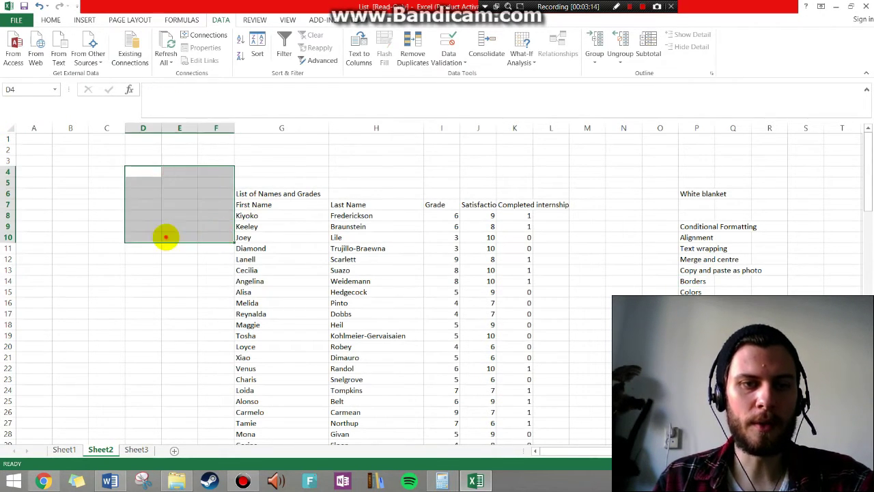
{"action": "left_click", "coordinate": [166, 237]}
{"action": "left_click_drag", "start_coordinate": [125, 176], "coordinate": [172, 168]}
{"action": "left_click", "coordinate": [171, 168]}
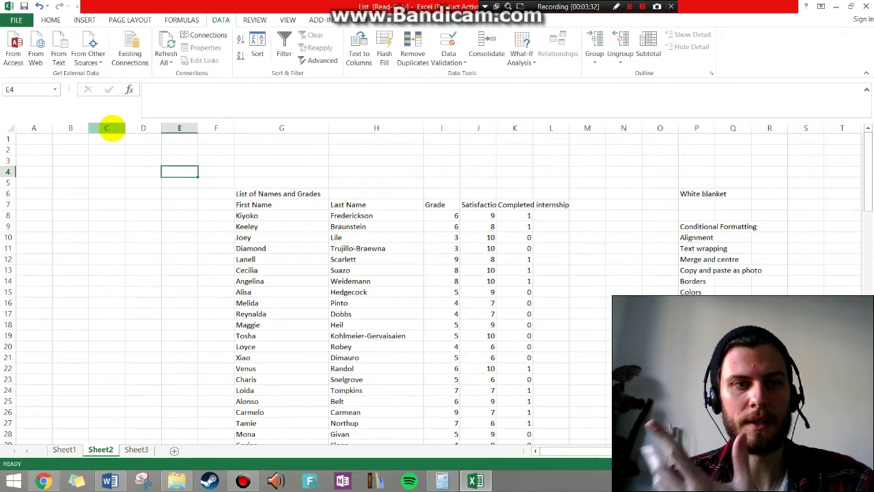
{"action": "left_click", "coordinate": [111, 129]}
{"action": "left_click", "coordinate": [143, 128]}
{"action": "left_click", "coordinate": [185, 127]}
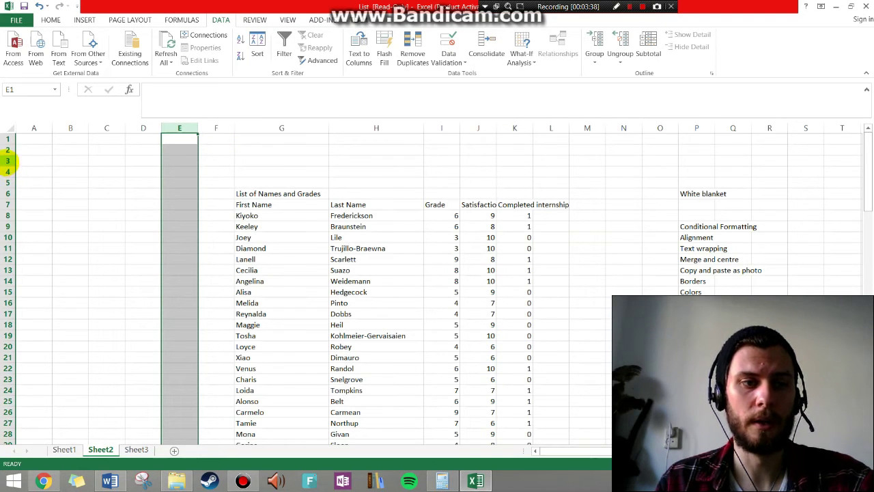
{"action": "left_click", "coordinate": [8, 161]}
{"action": "left_click", "coordinate": [8, 171]}
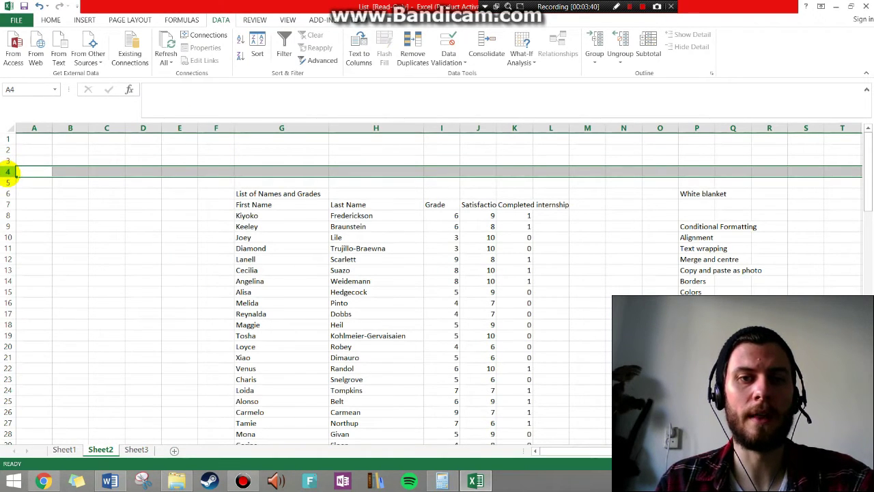
Fill every cell of the sheet with the white theme color to hide the gridlines
{"action": "left_click", "coordinate": [10, 128]}
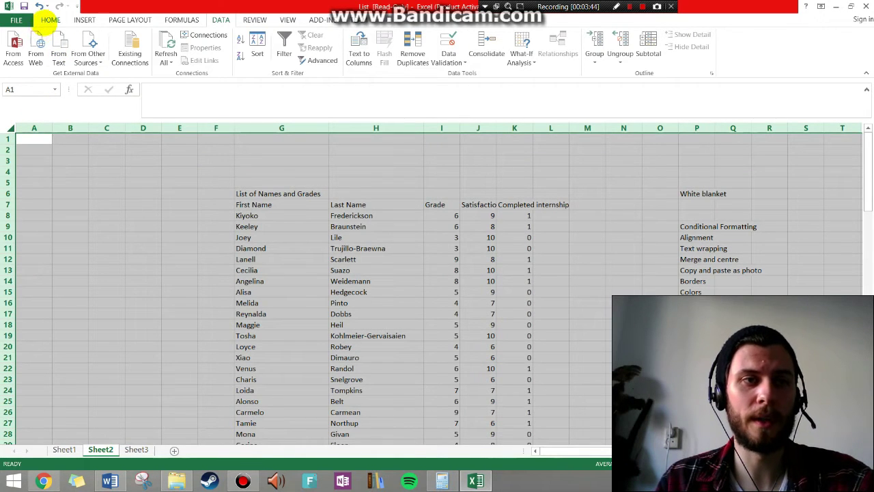
{"action": "left_click", "coordinate": [50, 19]}
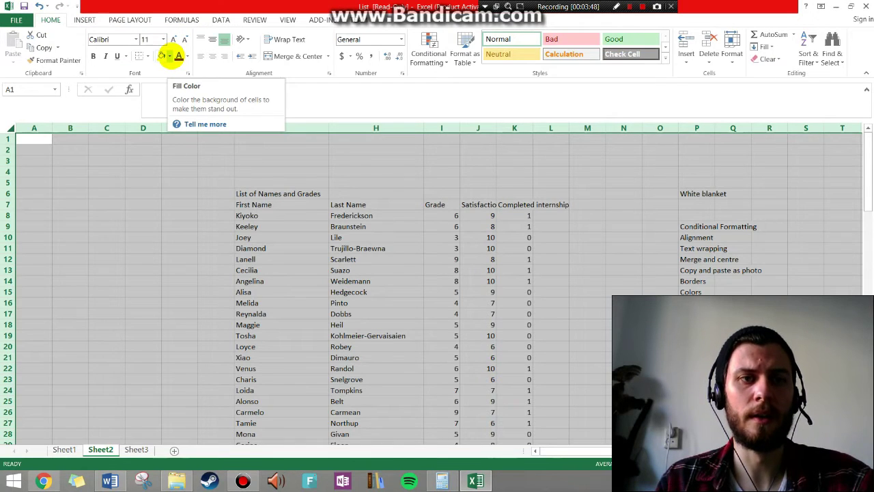
{"action": "left_click", "coordinate": [170, 56]}
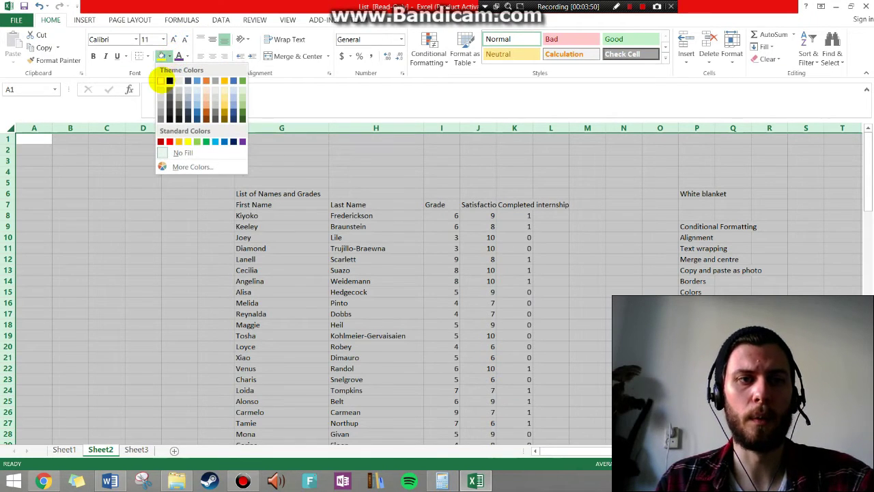
{"action": "left_click", "coordinate": [158, 80]}
{"action": "left_click", "coordinate": [151, 185]}
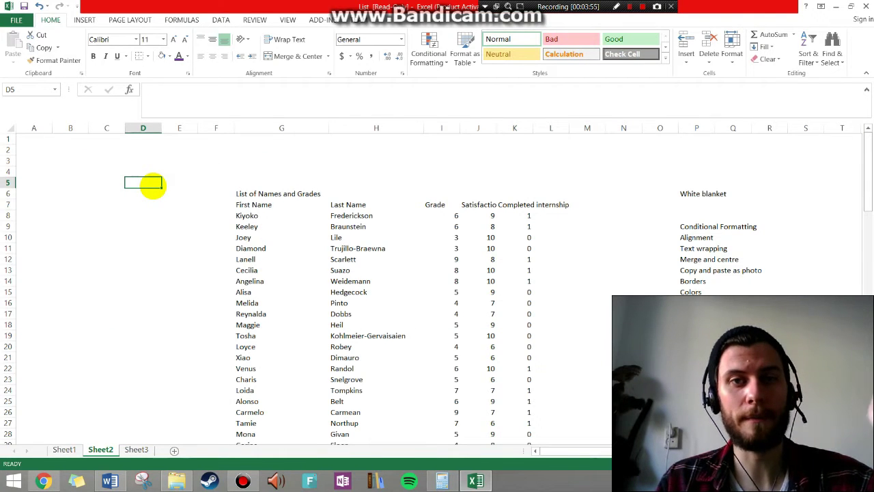
Delete the "White blanket" entry from P6 and move the "Alignment" entry to P7
{"action": "left_click", "coordinate": [691, 194]}
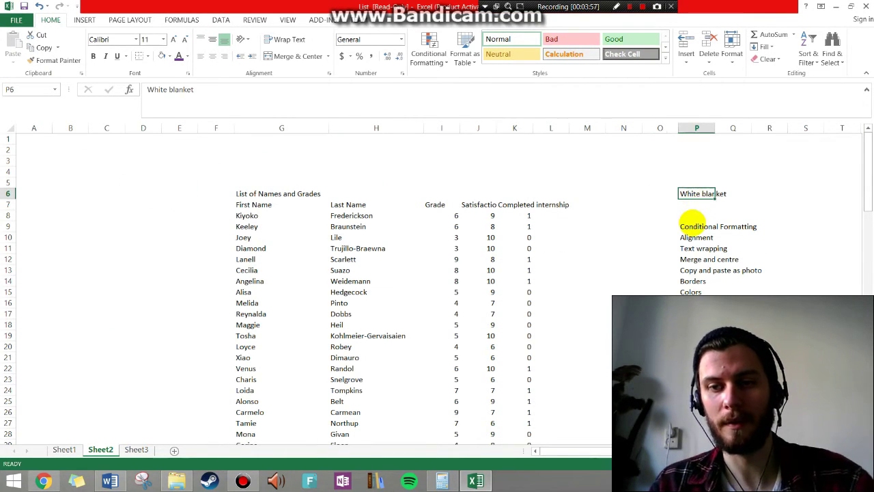
{"action": "key", "text": "Delete"}
{"action": "left_click", "coordinate": [646, 197]}
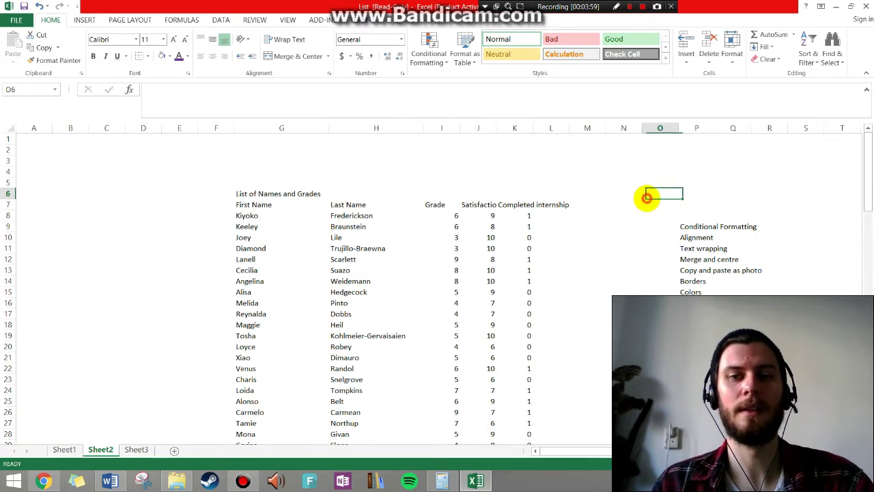
{"action": "left_click", "coordinate": [270, 206]}
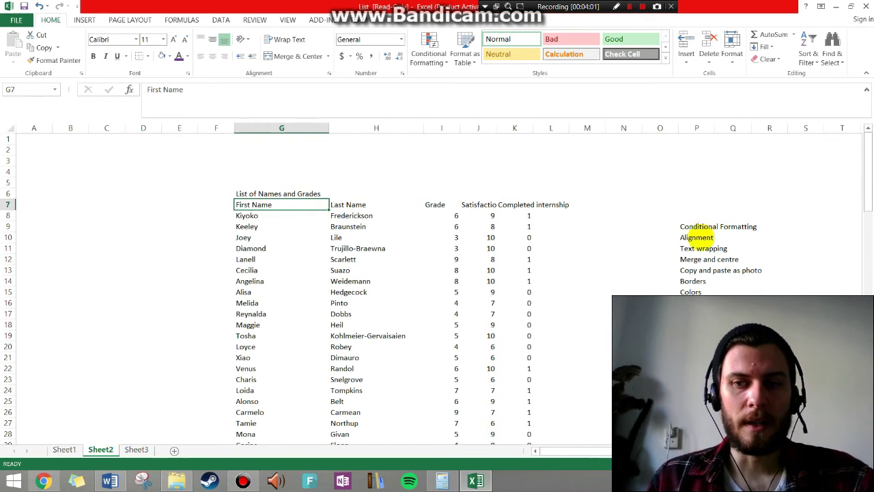
{"action": "left_click", "coordinate": [696, 238]}
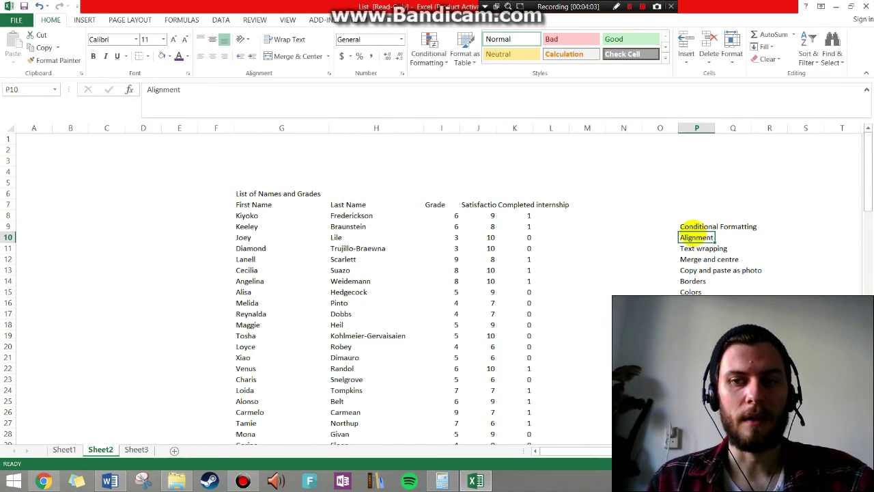
{"action": "left_click_drag", "start_coordinate": [696, 228], "coordinate": [697, 209]}
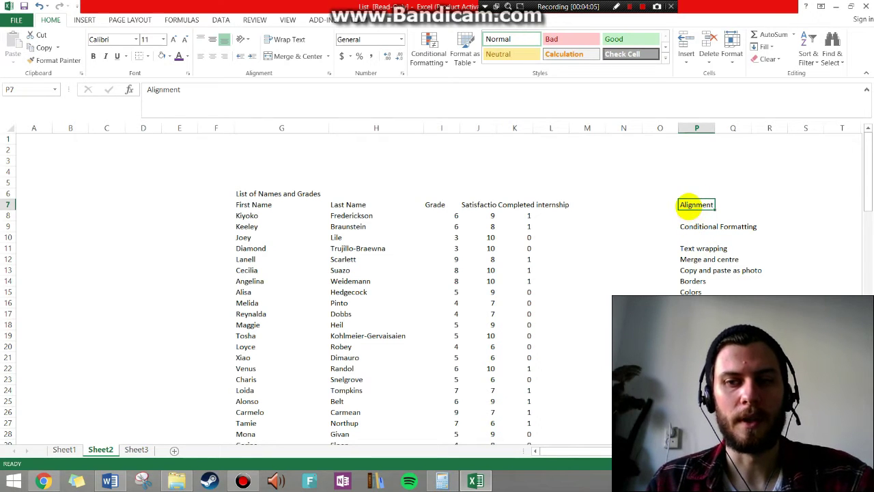
Center the contents of the whole table G7:K107 horizontally, including the header row
{"action": "left_click", "coordinate": [258, 207]}
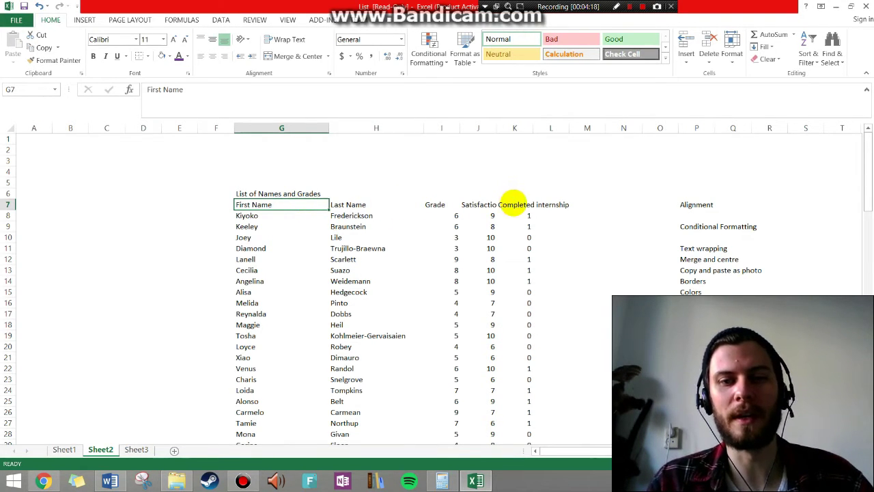
{"action": "left_click", "coordinate": [503, 210], "text": "shift"}
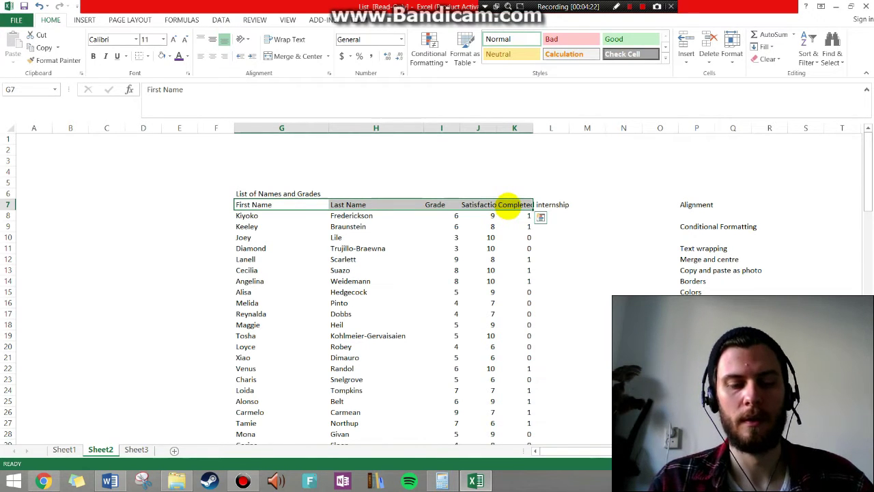
{"action": "scroll", "coordinate": [516, 321], "scroll_direction": "down", "scroll_amount": 20}
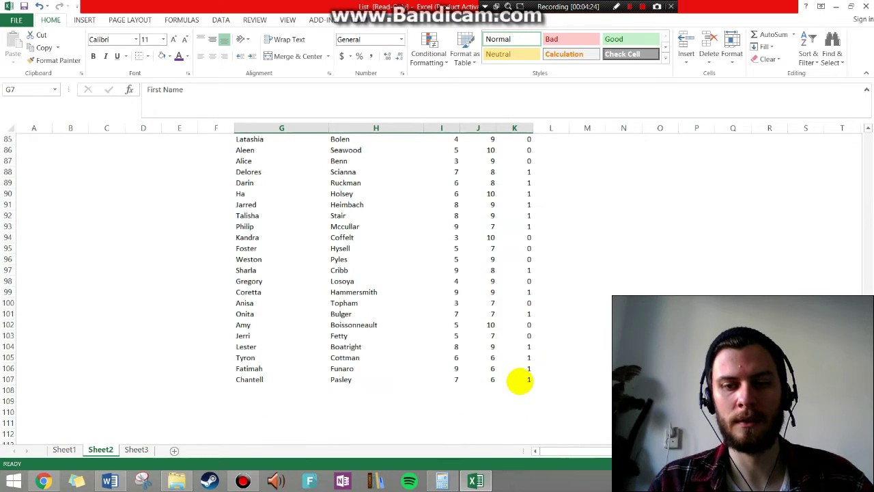
{"action": "scroll", "coordinate": [523, 342], "scroll_direction": "down", "scroll_amount": 3}
{"action": "left_click", "coordinate": [531, 282], "text": "shift"}
{"action": "scroll", "coordinate": [437, 266], "scroll_direction": "up", "scroll_amount": 8}
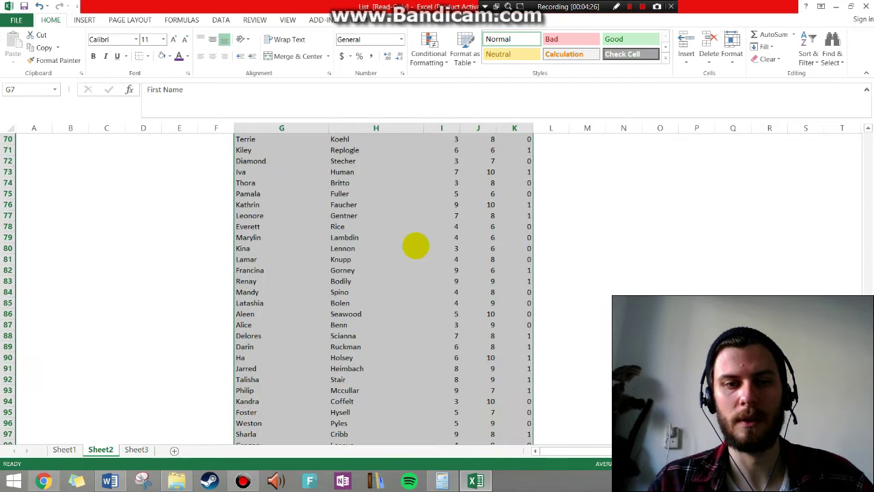
{"action": "scroll", "coordinate": [403, 247], "scroll_direction": "up", "scroll_amount": 20}
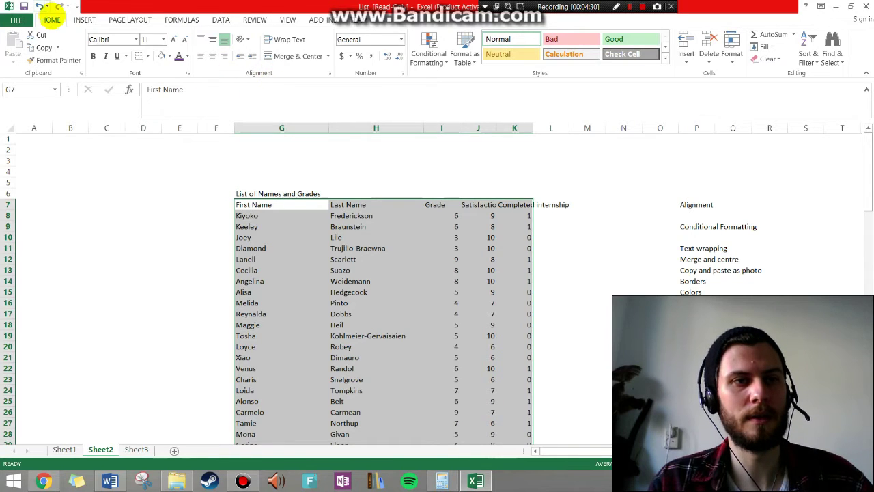
{"action": "left_click", "coordinate": [213, 56]}
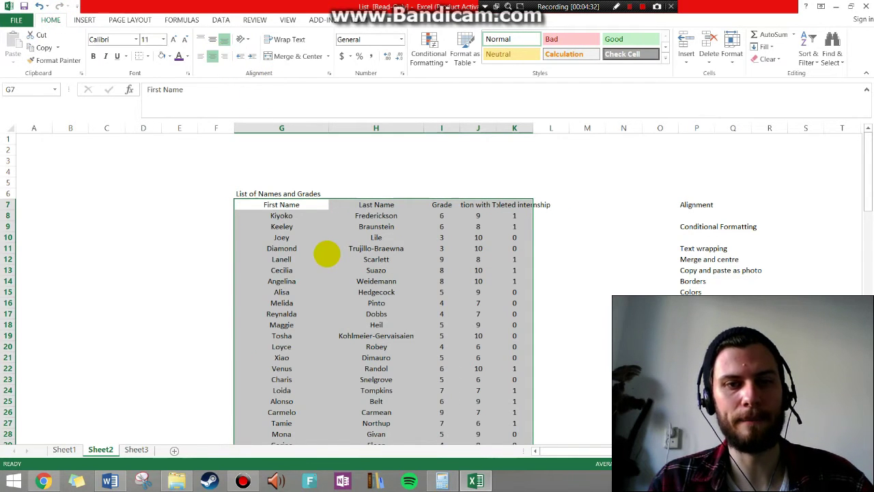
{"action": "left_click", "coordinate": [325, 258]}
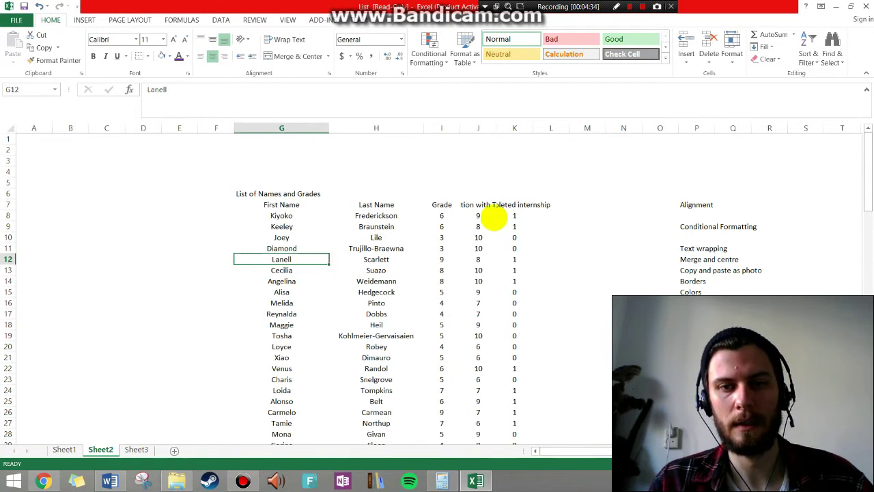
Examine the full text of the overlapping headers in J7 and K7
{"action": "left_click", "coordinate": [482, 205]}
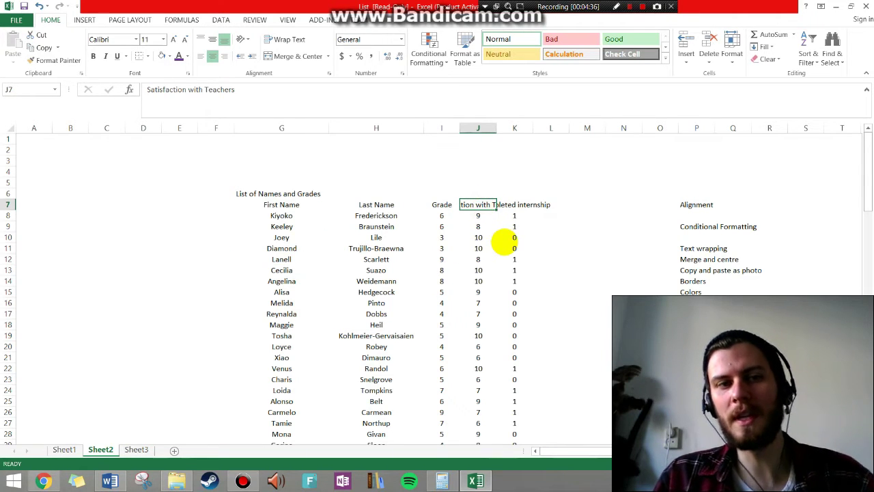
{"action": "left_click", "coordinate": [508, 245]}
{"action": "left_click", "coordinate": [482, 205]}
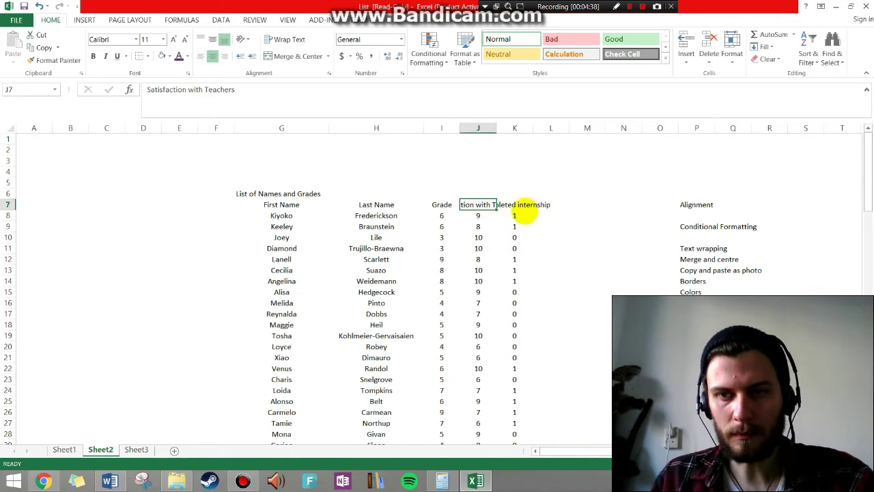
{"action": "left_click", "coordinate": [513, 205]}
{"action": "left_click", "coordinate": [480, 205]}
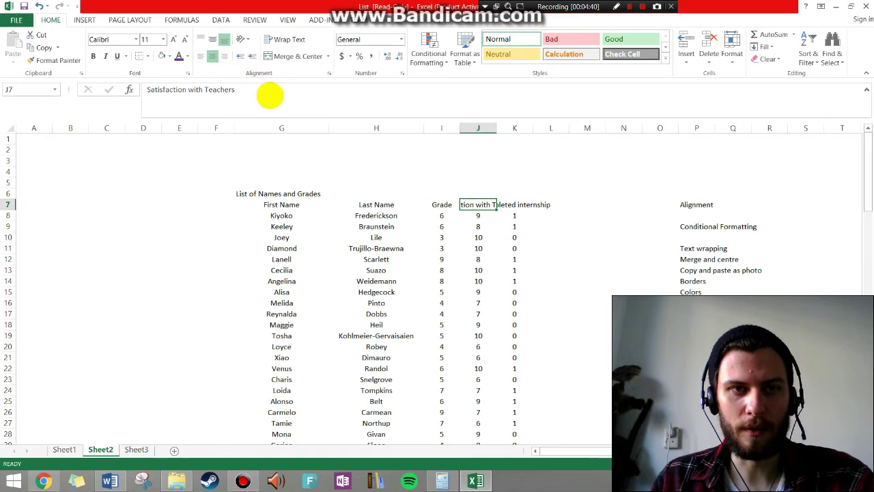
{"action": "left_click", "coordinate": [509, 204]}
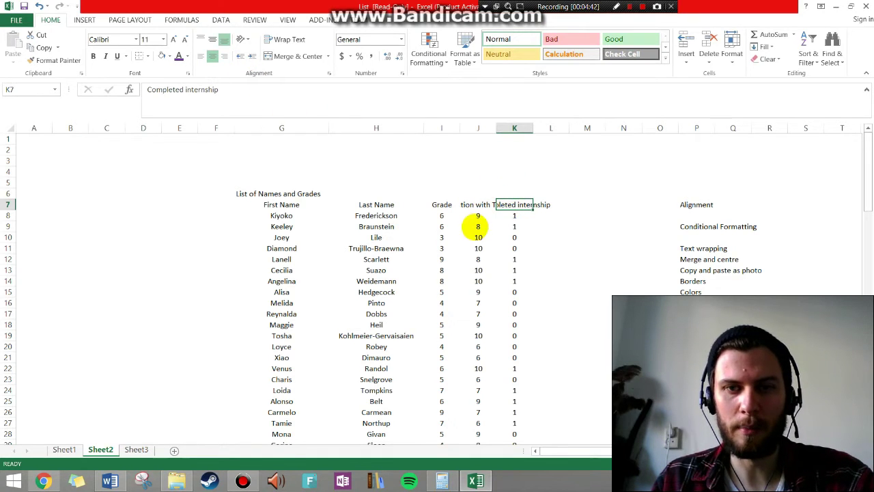
{"action": "left_click", "coordinate": [481, 205]}
{"action": "left_click", "coordinate": [509, 204]}
{"action": "left_click", "coordinate": [478, 204]}
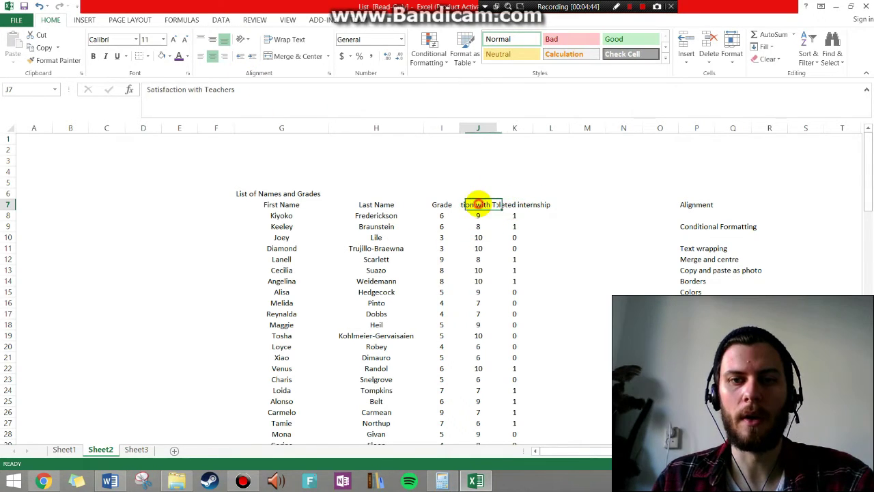
{"action": "left_click", "coordinate": [509, 207]}
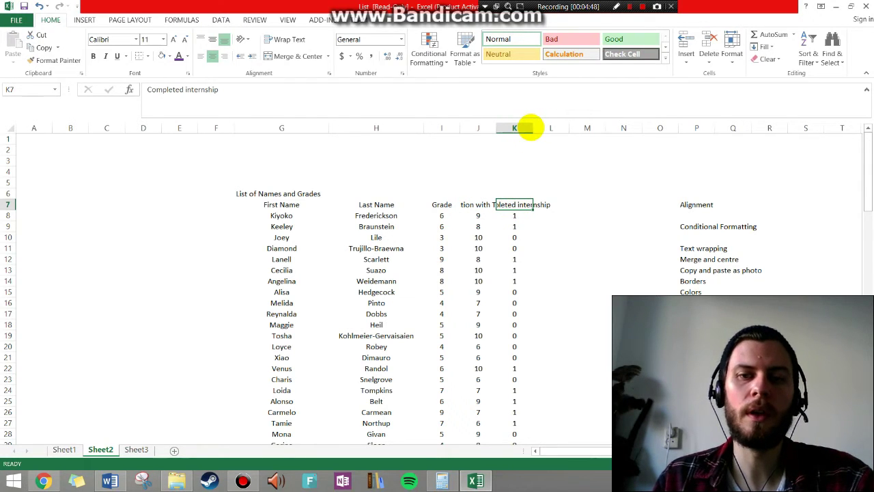
Widen columns J and K so their full headers fit on a single line
{"action": "left_click_drag", "start_coordinate": [532, 128], "coordinate": [565, 129]}
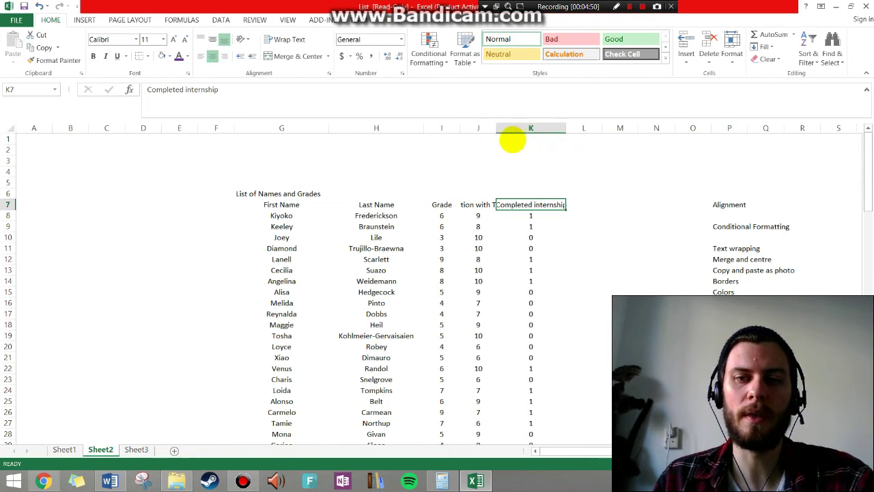
{"action": "left_click_drag", "start_coordinate": [495, 129], "coordinate": [555, 130]}
{"action": "left_click_drag", "start_coordinate": [621, 131], "coordinate": [640, 130]}
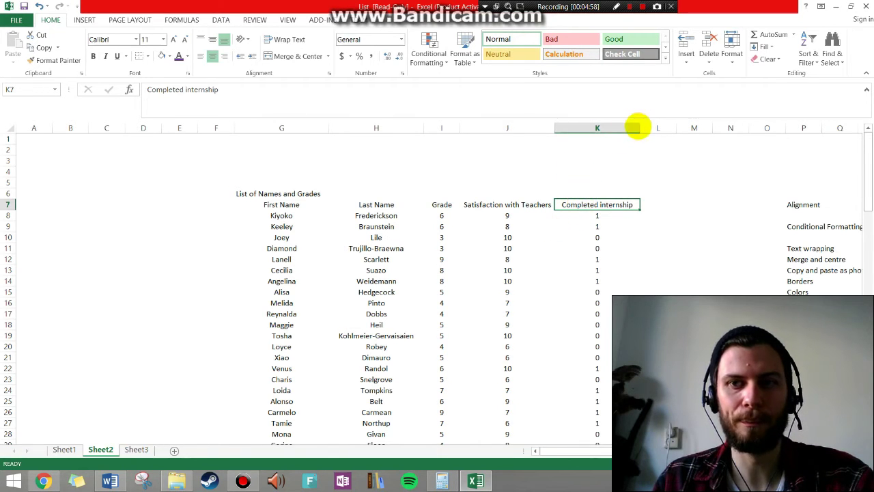
Narrow columns J and K and apply Wrap Text to the header row G7:K7
{"action": "left_click_drag", "start_coordinate": [639, 128], "coordinate": [521, 131]}
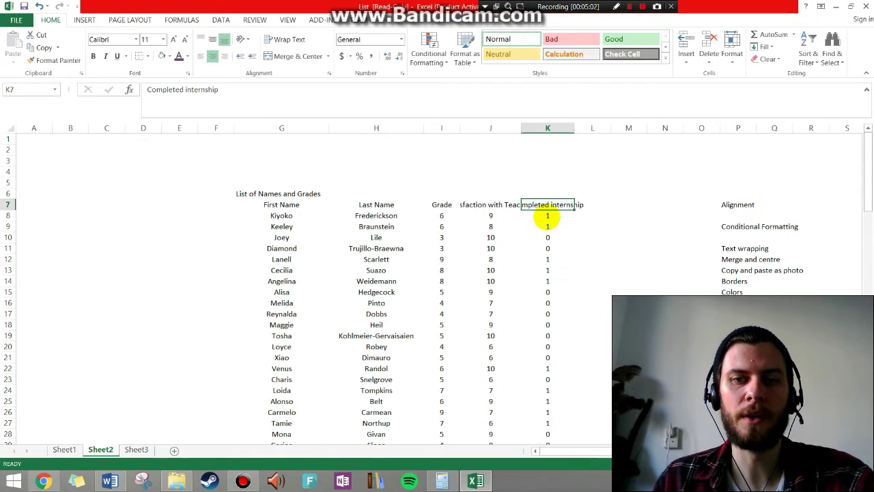
{"action": "left_click", "coordinate": [287, 205]}
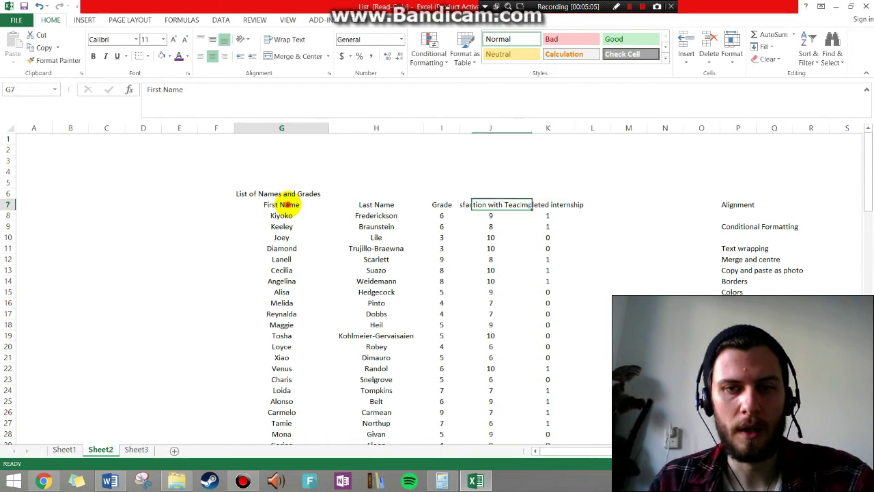
{"action": "left_click_drag", "start_coordinate": [288, 204], "coordinate": [547, 210]}
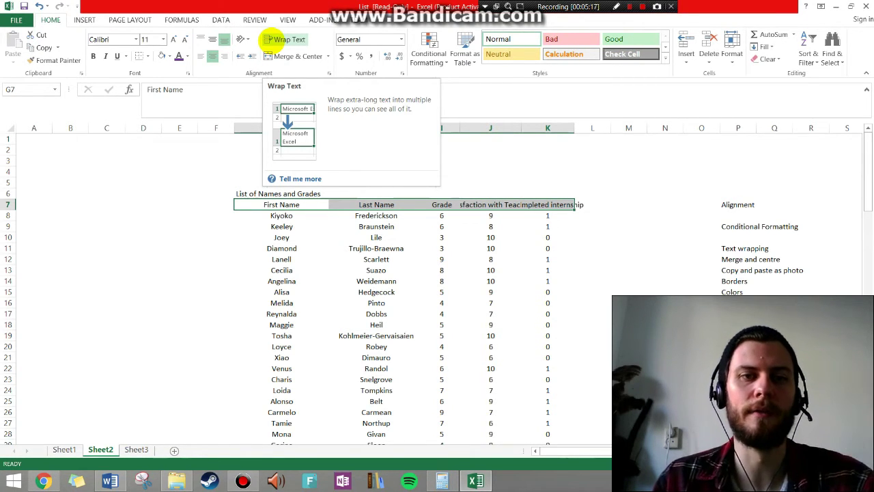
{"action": "left_click", "coordinate": [269, 39]}
{"action": "left_click", "coordinate": [544, 269]}
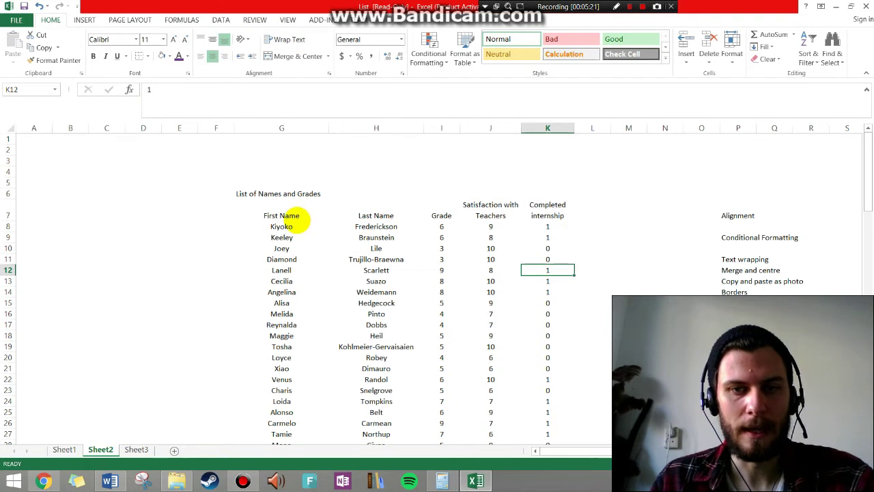
Delete the topics "Alignment" in P7 and "Text wrapping" in P11 from the topic list
{"action": "left_click", "coordinate": [730, 216]}
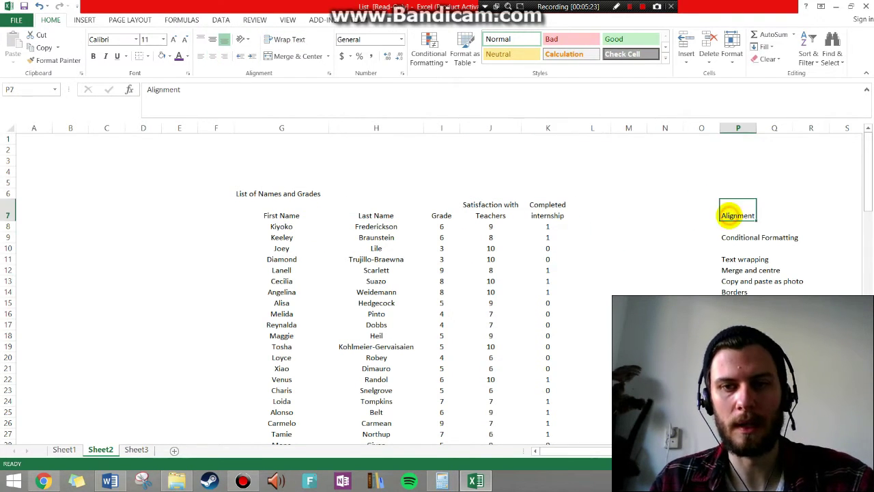
{"action": "key", "text": "Delete"}
{"action": "left_click", "coordinate": [629, 248]}
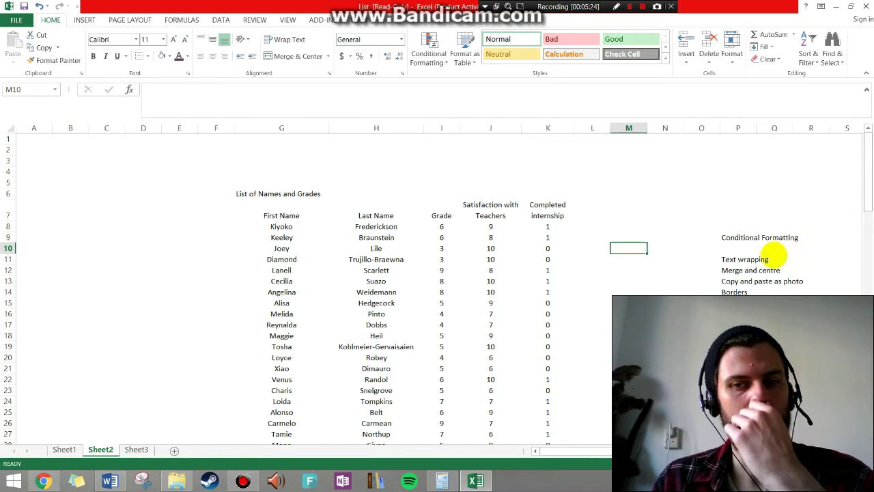
{"action": "left_click", "coordinate": [731, 258]}
{"action": "key", "text": "Delete"}
{"action": "left_click", "coordinate": [605, 258]}
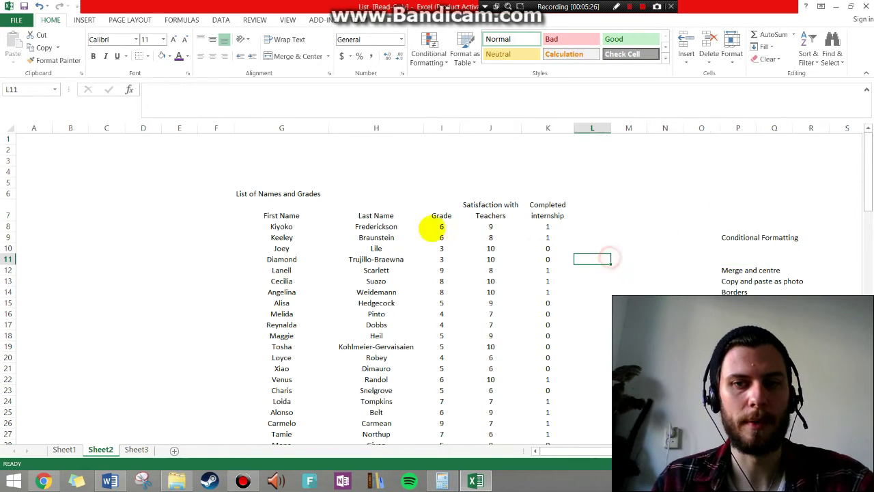
Merge and center the title "List of Names and Grades" across G6:K6 and make it bold
{"action": "left_click", "coordinate": [297, 195]}
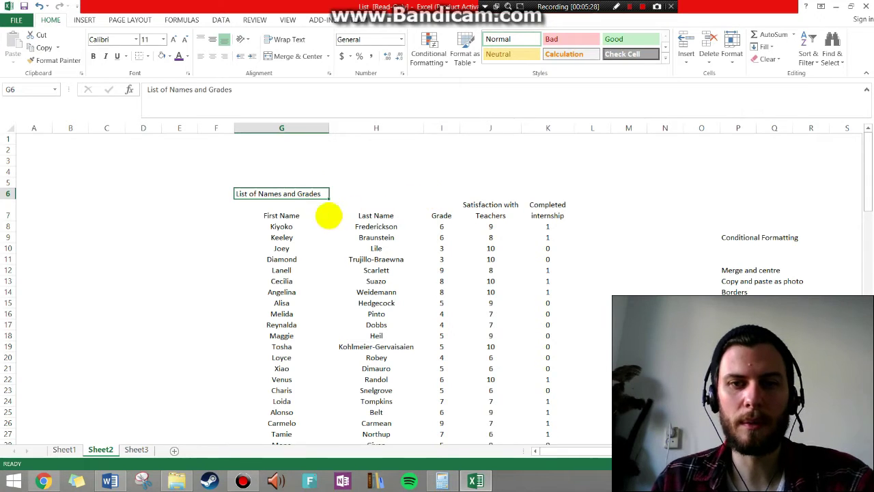
{"action": "left_click", "coordinate": [321, 215]}
{"action": "left_click", "coordinate": [305, 185]}
{"action": "left_click", "coordinate": [309, 192]}
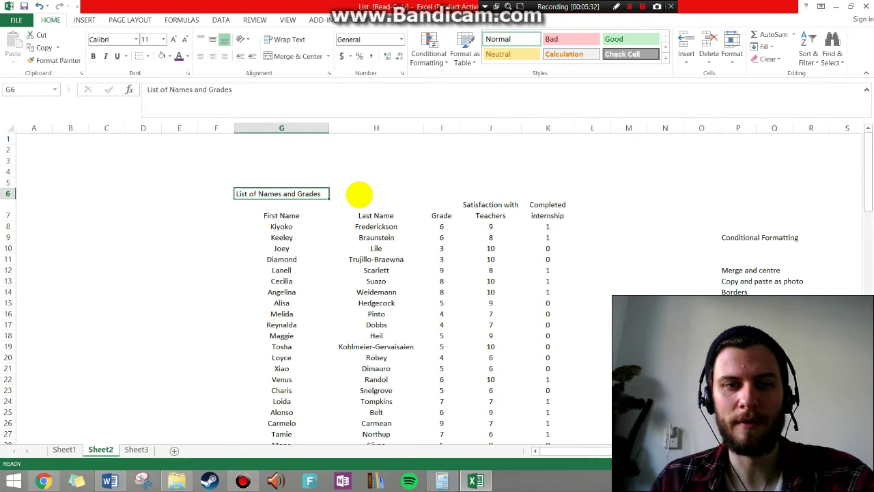
{"action": "left_click", "coordinate": [350, 191]}
{"action": "left_click", "coordinate": [295, 190]}
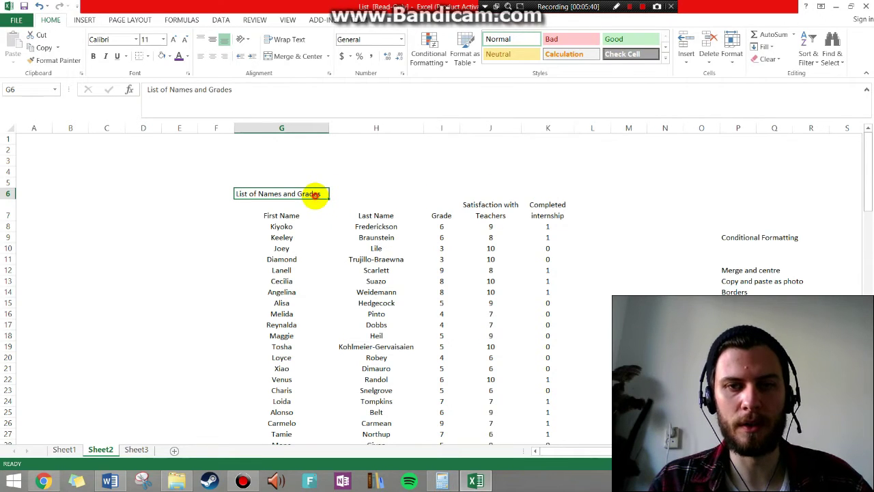
{"action": "left_click_drag", "start_coordinate": [316, 194], "coordinate": [526, 190]}
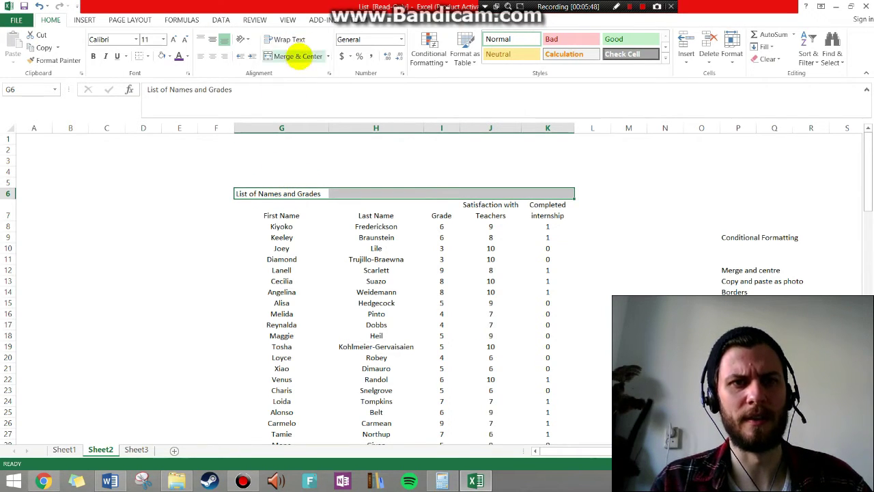
{"action": "left_click", "coordinate": [294, 56]}
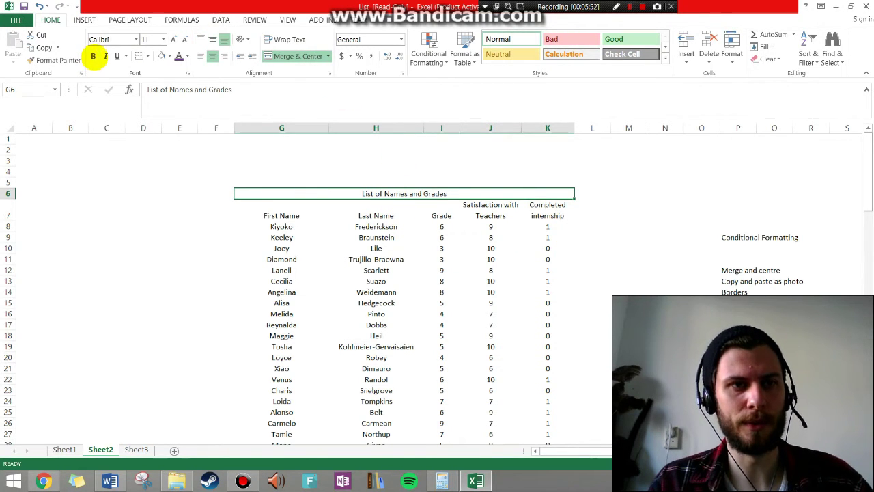
{"action": "left_click", "coordinate": [94, 56]}
{"action": "left_click", "coordinate": [387, 268]}
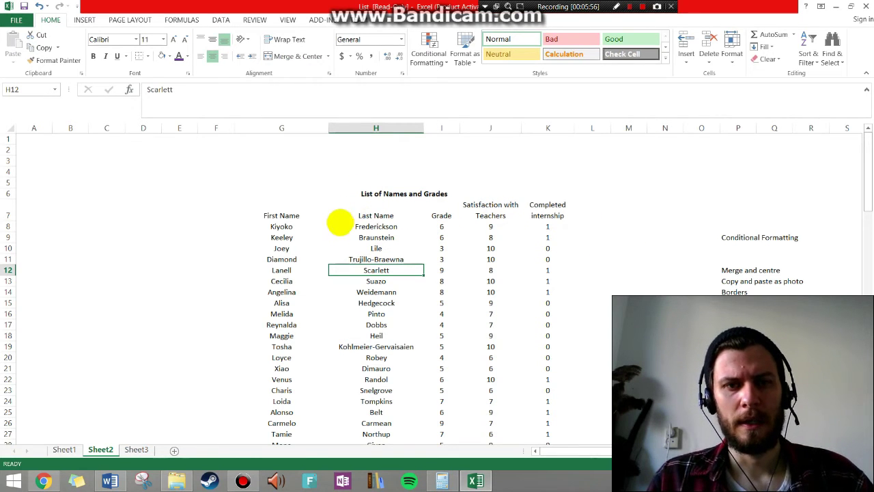
Add a bottom border to the header row G7:K7
{"action": "scroll", "coordinate": [376, 242], "scroll_direction": "down", "scroll_amount": 2}
{"action": "scroll", "coordinate": [343, 239], "scroll_direction": "up", "scroll_amount": 2}
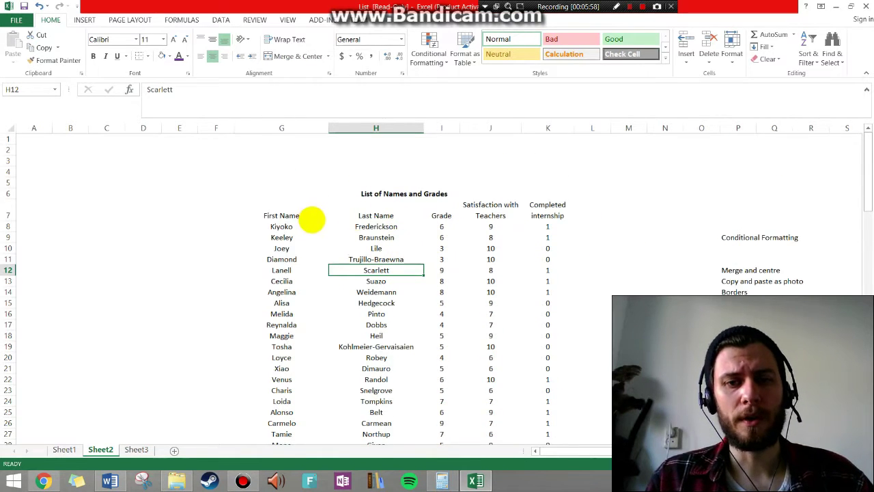
{"action": "left_click", "coordinate": [299, 217]}
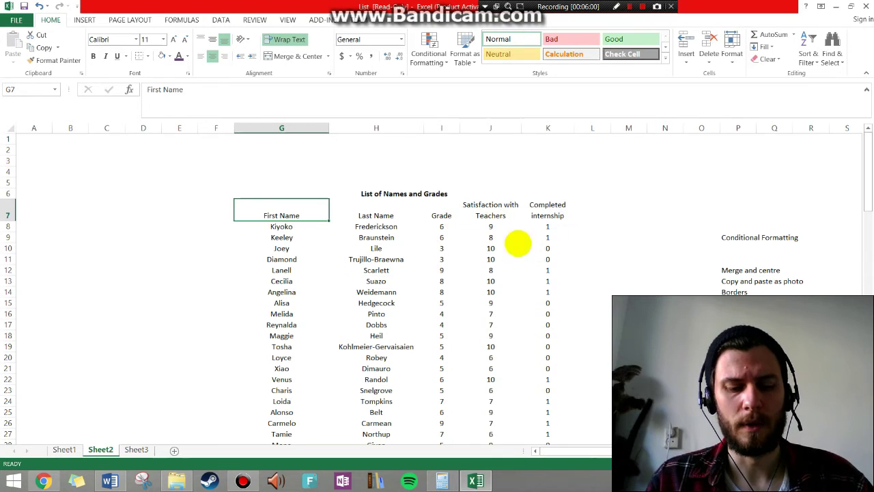
{"action": "scroll", "coordinate": [426, 237], "scroll_direction": "down", "scroll_amount": 1}
{"action": "scroll", "coordinate": [415, 200], "scroll_direction": "up", "scroll_amount": 1}
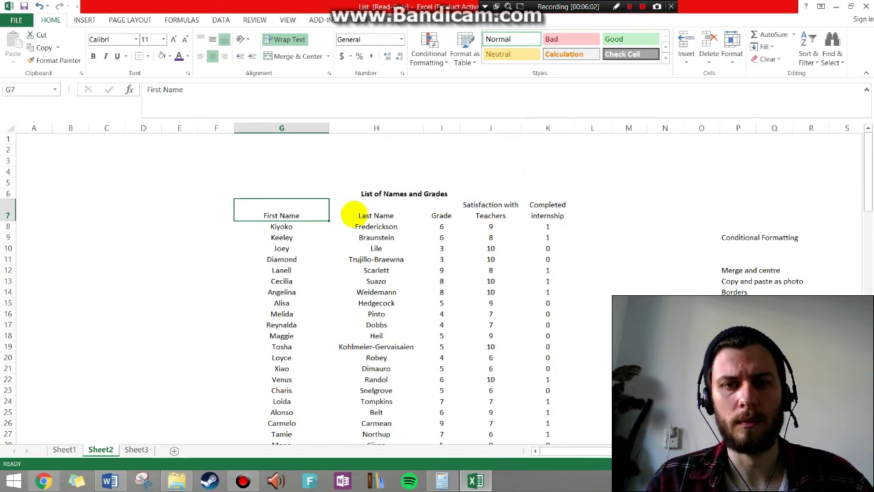
{"action": "scroll", "coordinate": [469, 303], "scroll_direction": "down", "scroll_amount": 2}
{"action": "scroll", "coordinate": [469, 302], "scroll_direction": "up", "scroll_amount": 2}
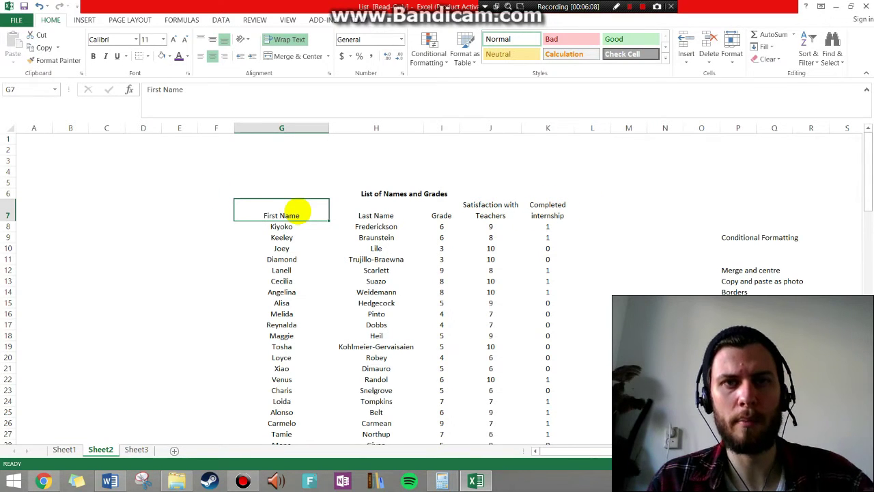
{"action": "left_click", "coordinate": [529, 205], "text": "shift"}
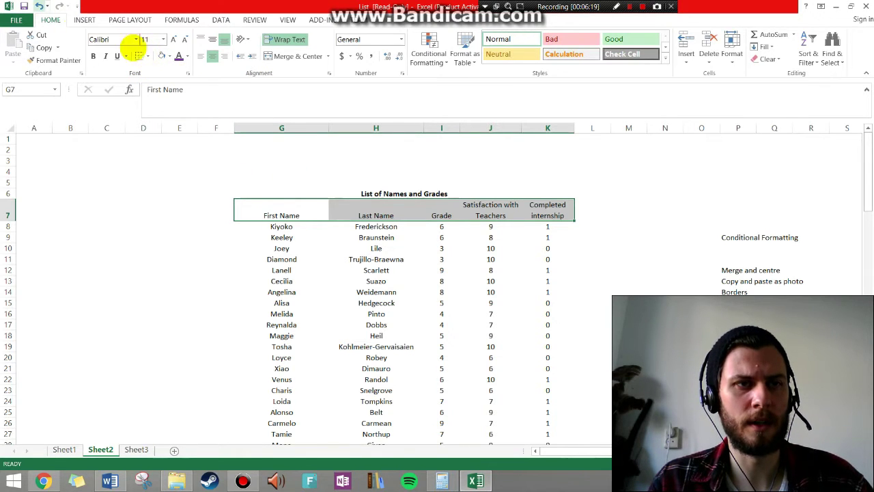
{"action": "left_click", "coordinate": [147, 56]}
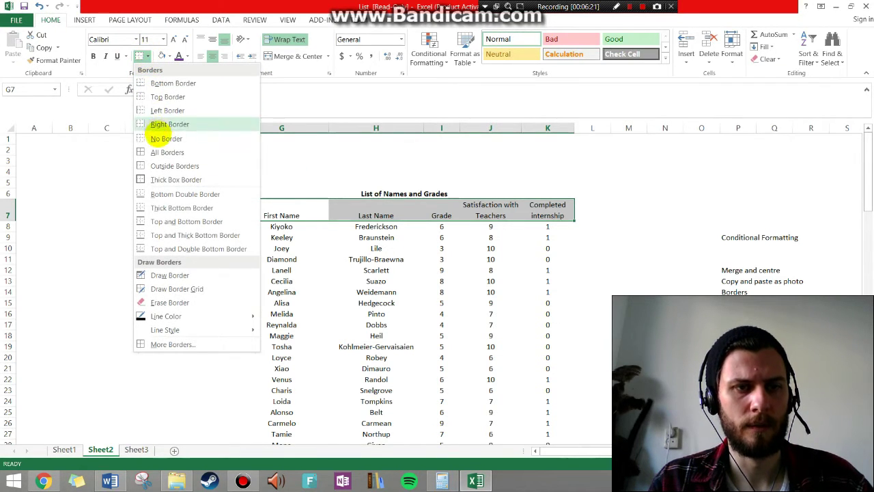
{"action": "left_click", "coordinate": [190, 82]}
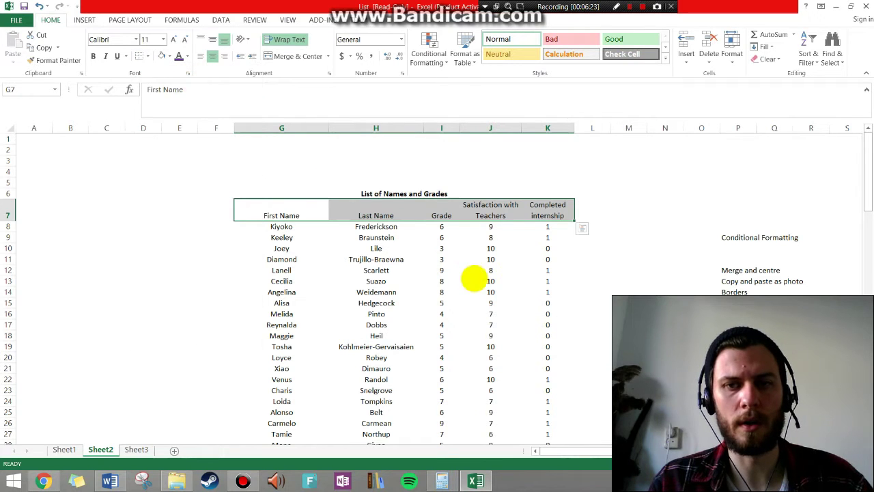
{"action": "left_click", "coordinate": [474, 282]}
{"action": "scroll", "coordinate": [474, 291], "scroll_direction": "down", "scroll_amount": 4}
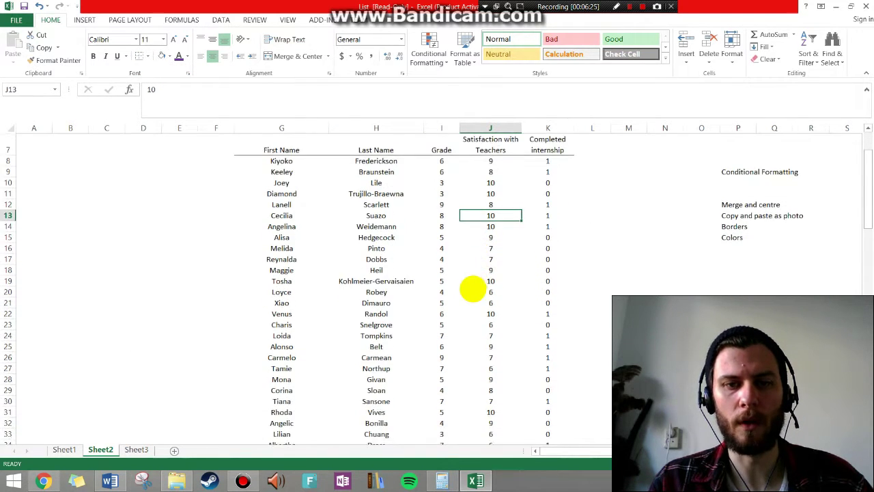
{"action": "scroll", "coordinate": [473, 289], "scroll_direction": "up", "scroll_amount": 3}
{"action": "scroll", "coordinate": [473, 289], "scroll_direction": "up", "scroll_amount": 2}
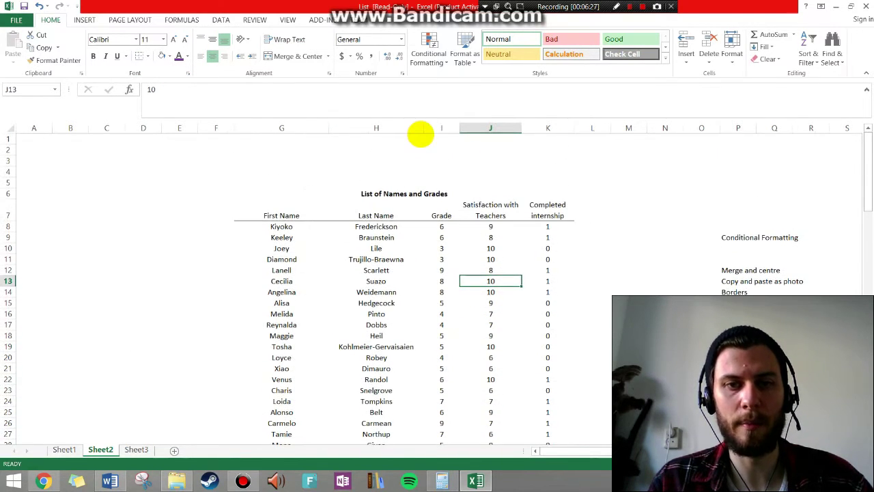
AutoFit columns G and H to their contents, and widen both columns slightly
{"action": "double_click", "coordinate": [328, 128]}
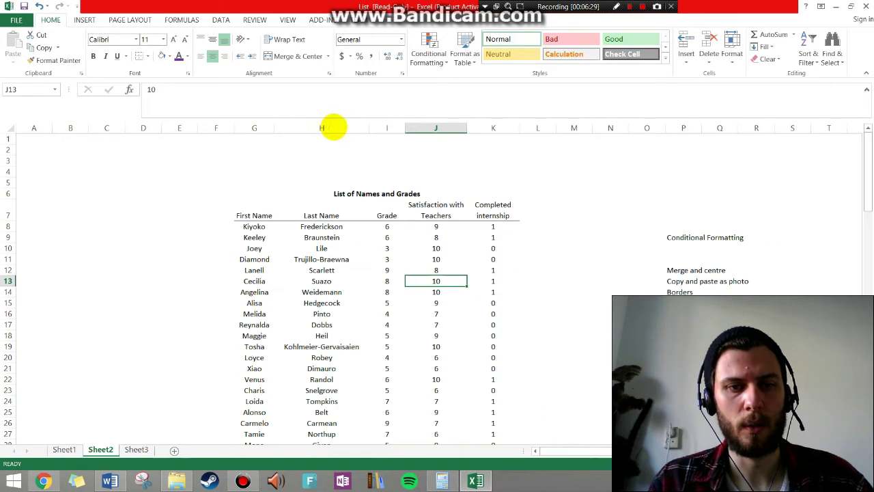
{"action": "double_click", "coordinate": [368, 128]}
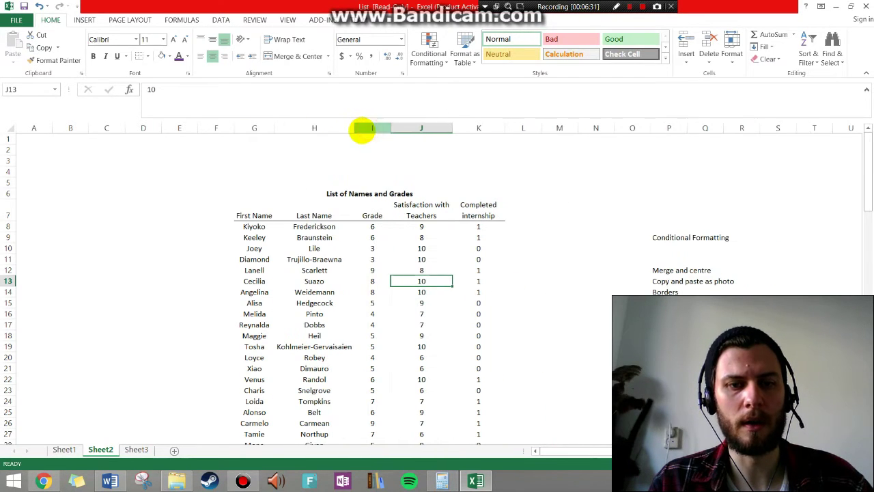
{"action": "left_click_drag", "start_coordinate": [273, 128], "coordinate": [285, 130]}
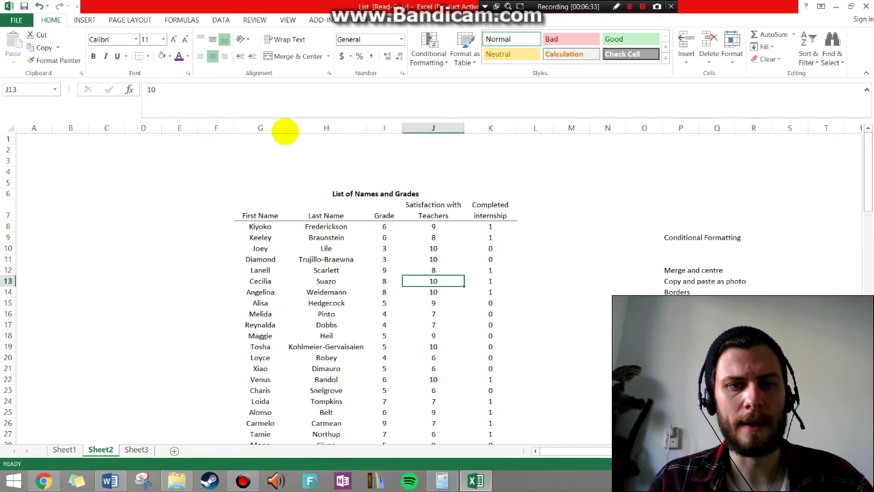
{"action": "left_click_drag", "start_coordinate": [366, 127], "coordinate": [368, 128]}
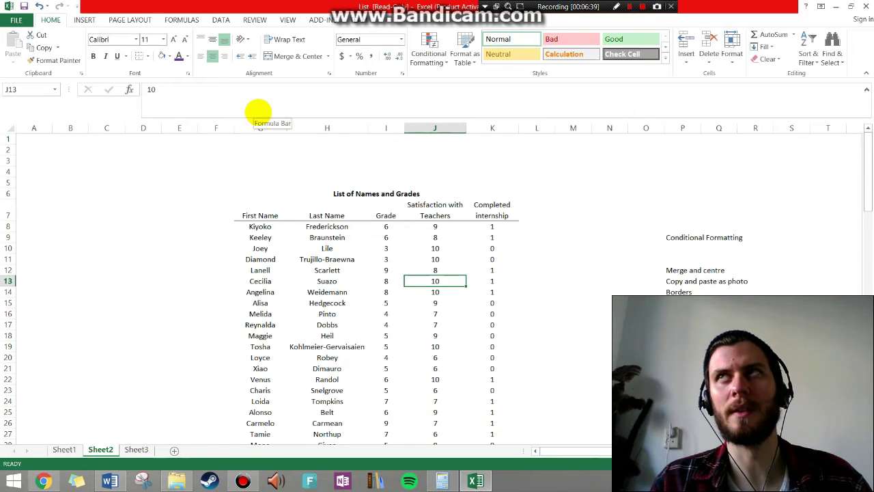
Narrow column H slightly to a width of 18.78 and copy its column width value
{"action": "left_click", "coordinate": [338, 127]}
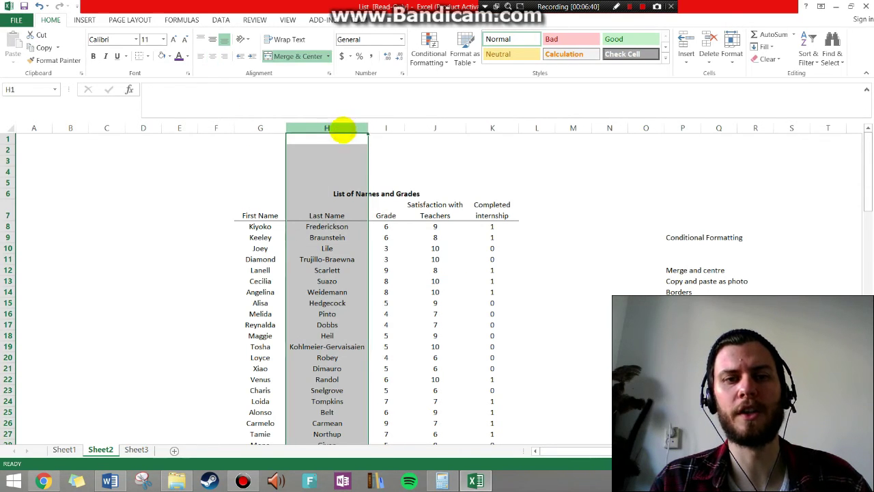
{"action": "left_click_drag", "start_coordinate": [368, 129], "coordinate": [366, 129]}
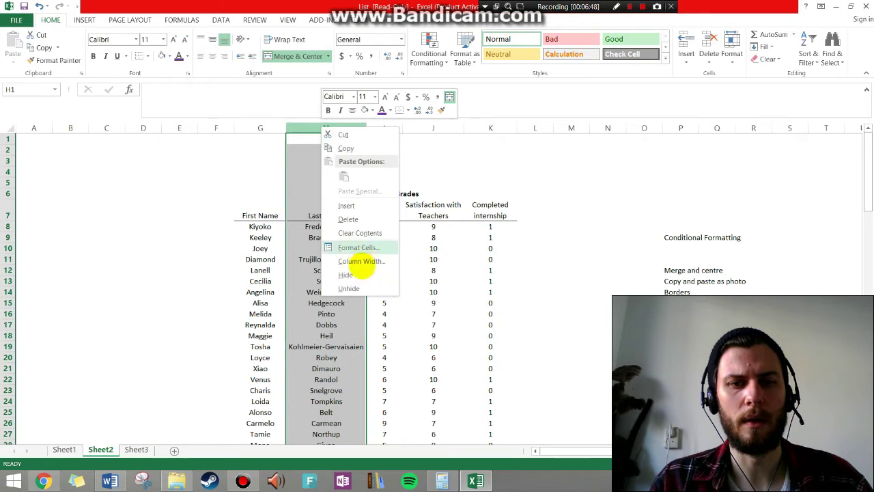
{"action": "left_click", "coordinate": [369, 260]}
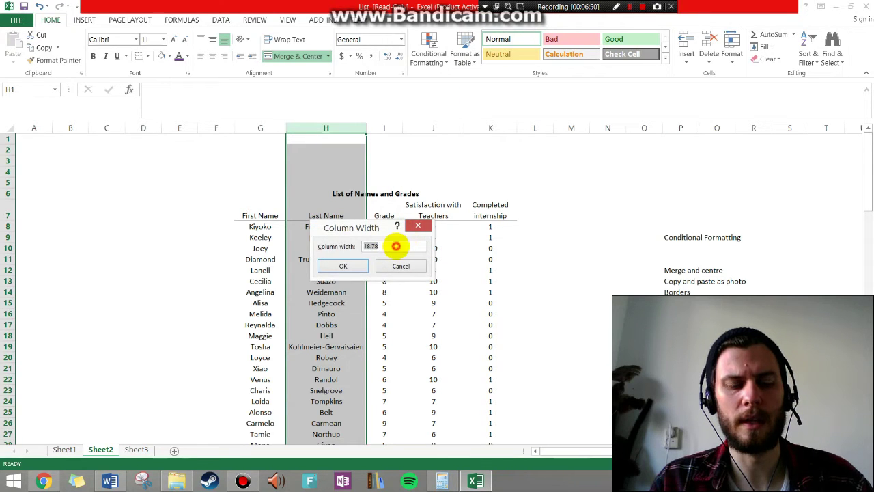
{"action": "left_click", "coordinate": [347, 265]}
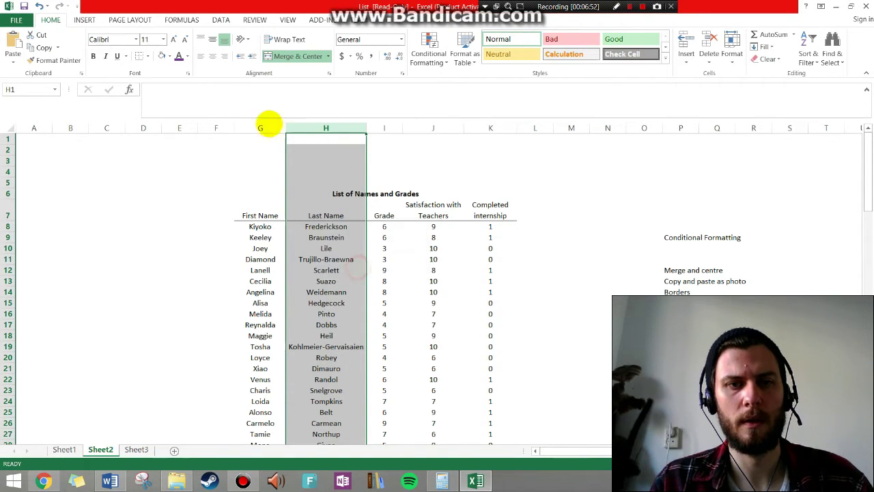
Set the width of columns G through K to 18.78
{"action": "left_click", "coordinate": [269, 126]}
{"action": "left_click", "coordinate": [489, 127], "text": "shift"}
{"action": "right_click", "coordinate": [489, 127]}
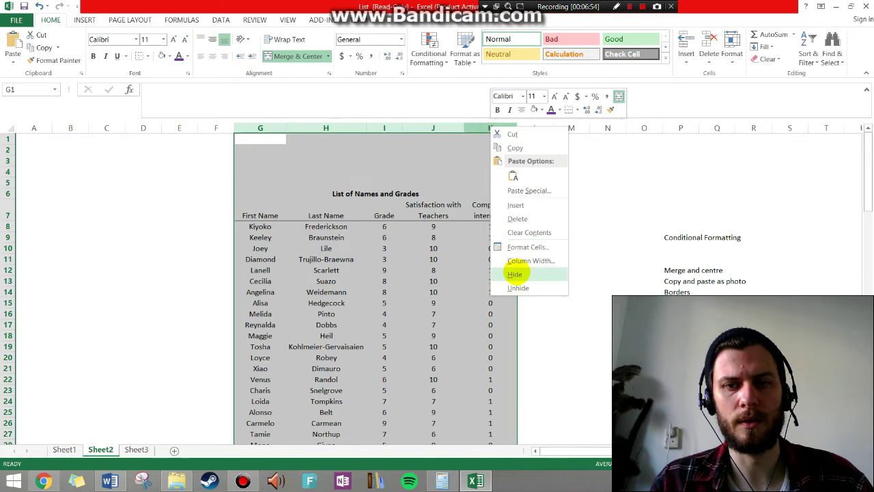
{"action": "left_click", "coordinate": [538, 261]}
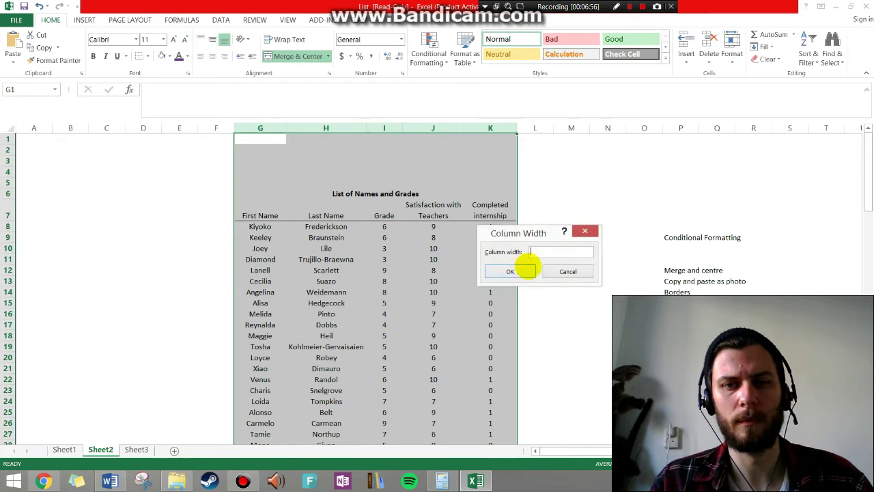
{"action": "type", "text": "16.78"}
{"action": "left_click", "coordinate": [515, 271]}
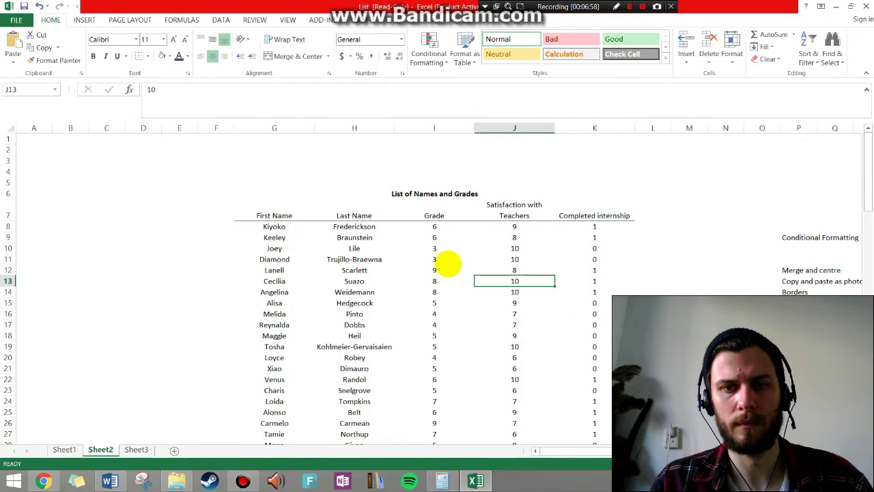
{"action": "scroll", "coordinate": [448, 269], "scroll_direction": "down", "scroll_amount": 3}
{"action": "scroll", "coordinate": [458, 276], "scroll_direction": "up", "scroll_amount": 2}
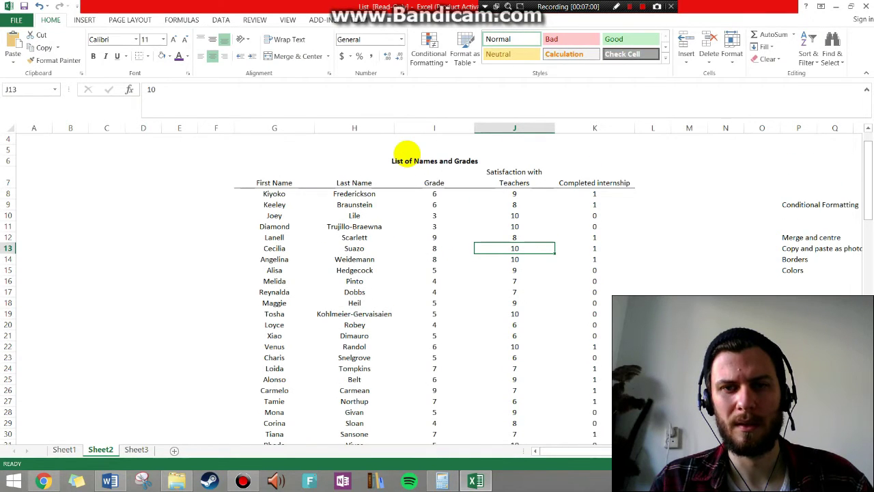
{"action": "scroll", "coordinate": [432, 224], "scroll_direction": "up", "scroll_amount": 1}
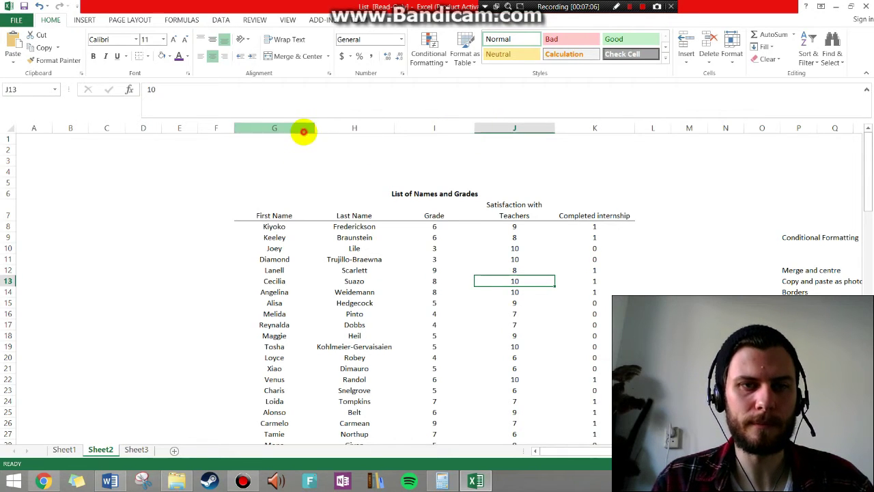
Delete the topic "Merge and centre" in P12 from the topic list
{"action": "left_click", "coordinate": [304, 129]}
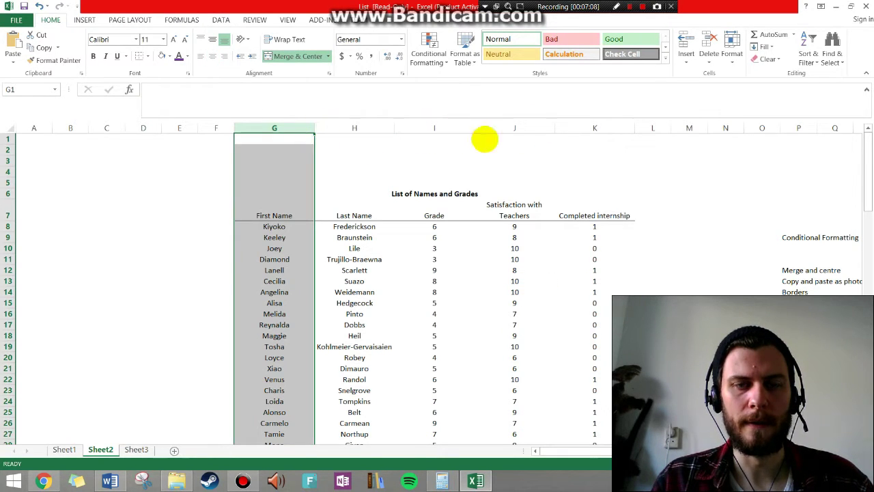
{"action": "left_click", "coordinate": [560, 263]}
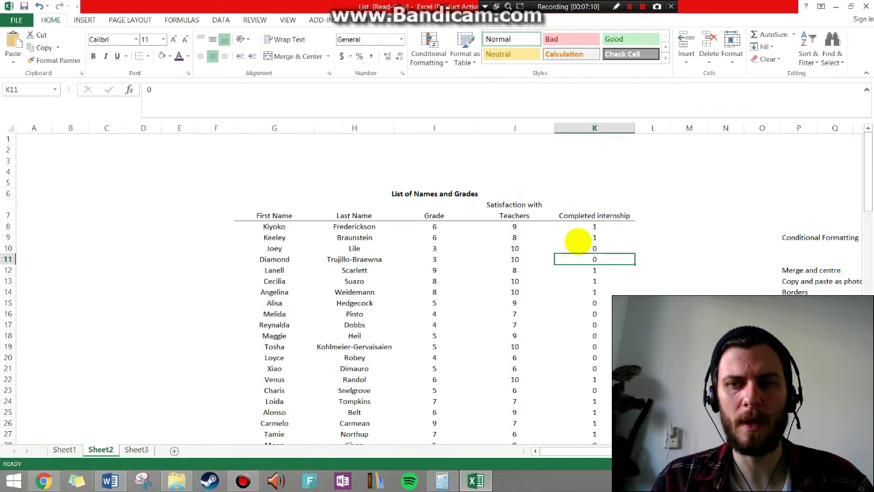
{"action": "left_click", "coordinate": [795, 269]}
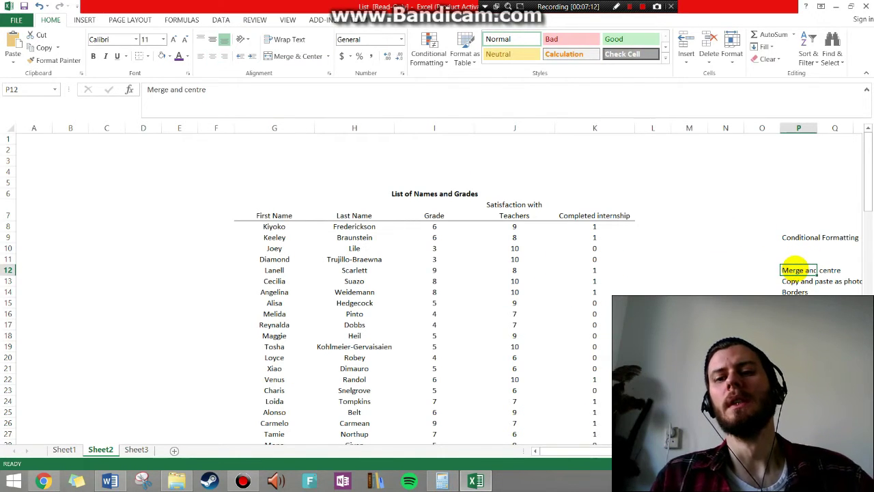
{"action": "key", "text": "Delete"}
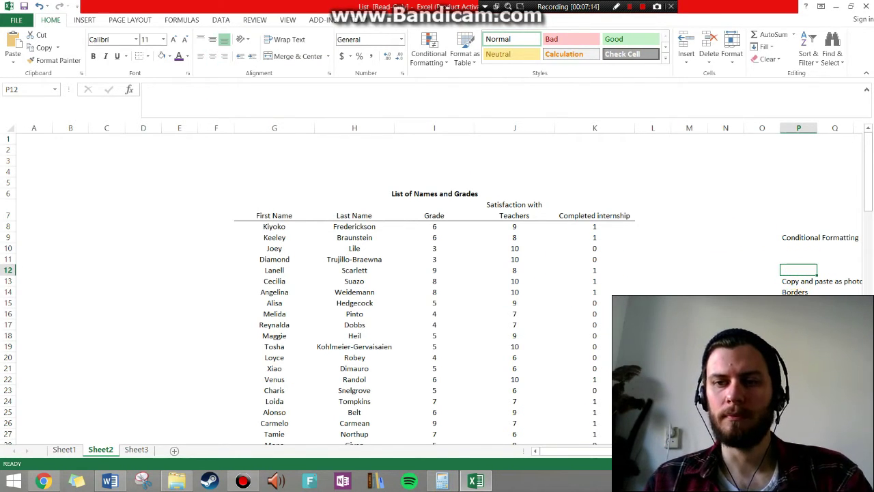
Delete the topic "Borders" in P14 from the topic list
{"action": "left_click", "coordinate": [794, 291]}
{"action": "key", "text": "Delete"}
{"action": "left_click", "coordinate": [714, 289]}
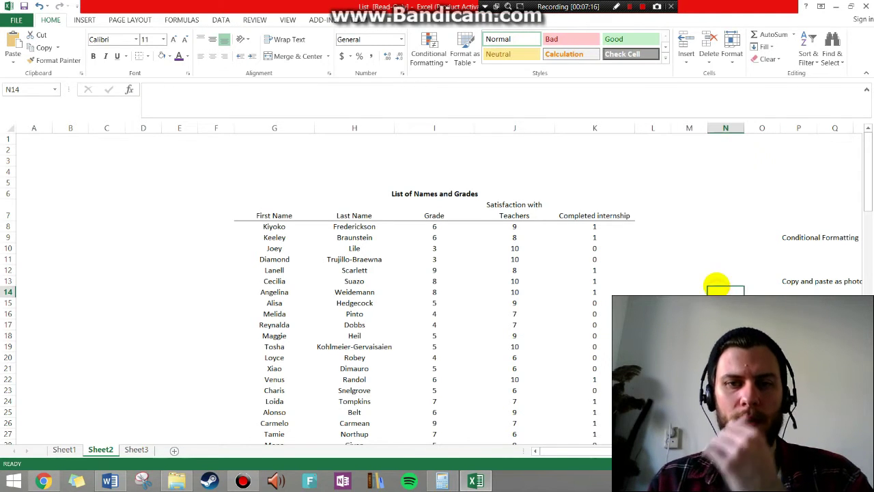
{"action": "left_click", "coordinate": [422, 196]}
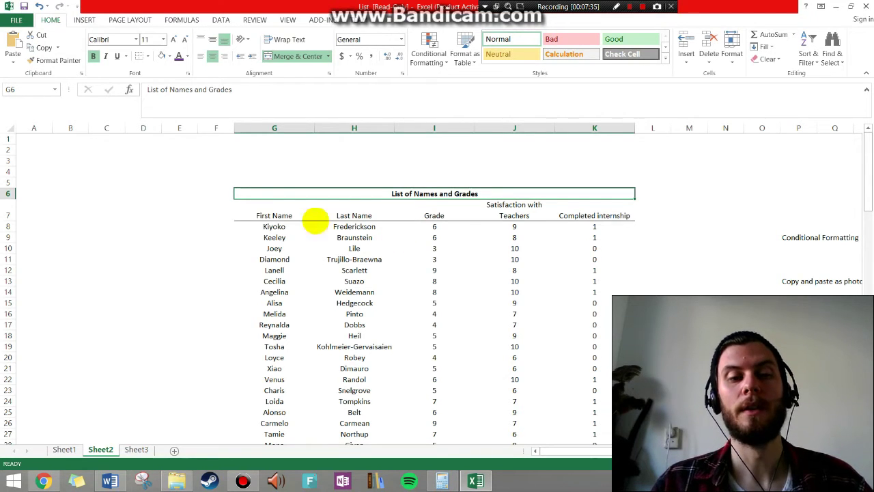
Try shading alternate table rows 8, 10 and 12 across columns G to K with a light blue-gray fill
{"action": "left_click_drag", "start_coordinate": [273, 227], "coordinate": [606, 226]}
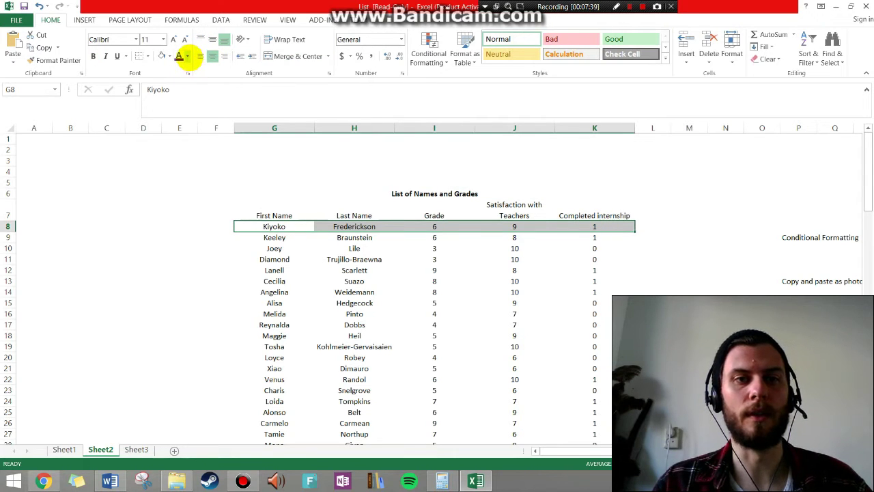
{"action": "left_click", "coordinate": [170, 56]}
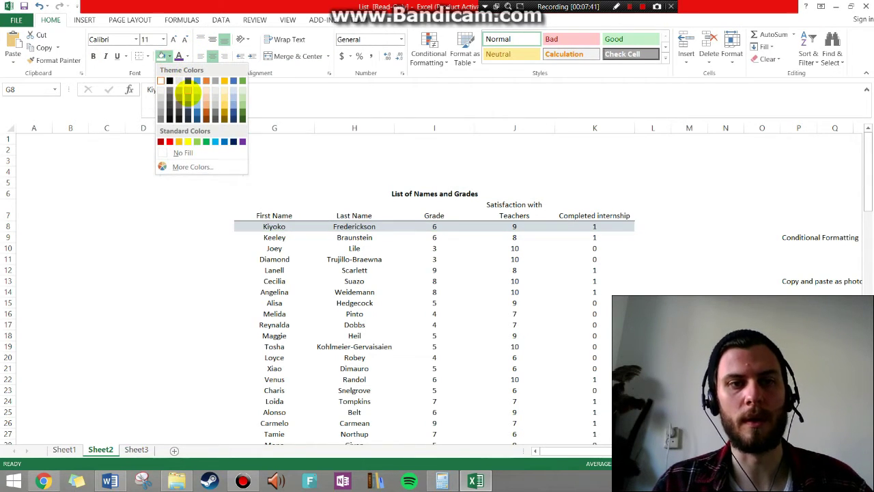
{"action": "left_click", "coordinate": [188, 94]}
{"action": "left_click_drag", "start_coordinate": [274, 248], "coordinate": [594, 246]}
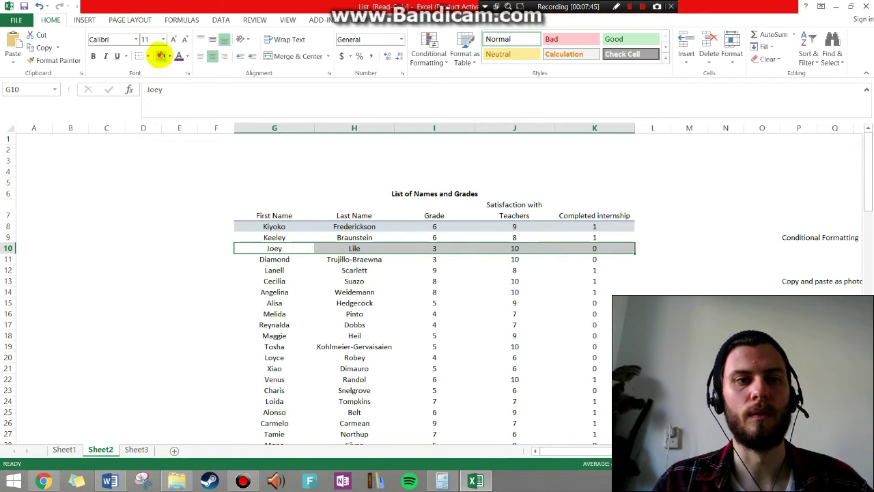
{"action": "left_click", "coordinate": [162, 56]}
{"action": "mouse_move", "coordinate": [273, 271]}
{"action": "left_mouse_down"}
{"action": "mouse_move", "coordinate": [567, 259]}
{"action": "mouse_move", "coordinate": [605, 269]}
{"action": "left_mouse_up"}
{"action": "left_click", "coordinate": [161, 56]}
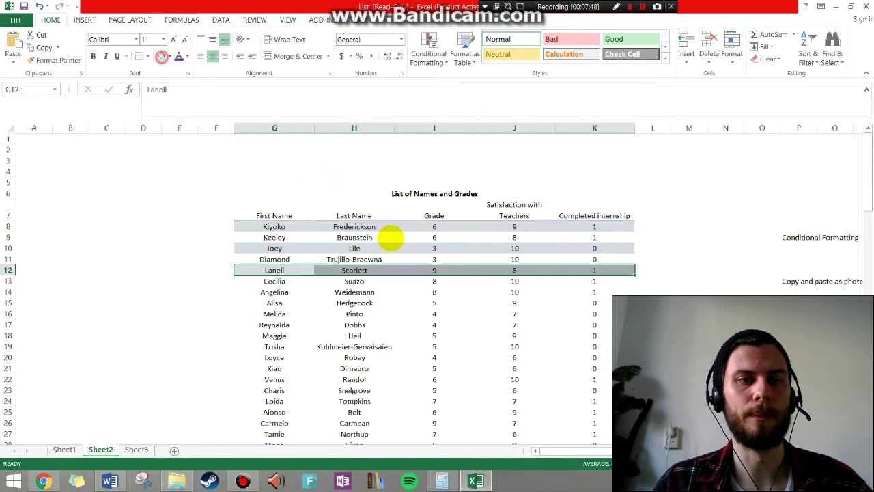
{"action": "left_click", "coordinate": [464, 303]}
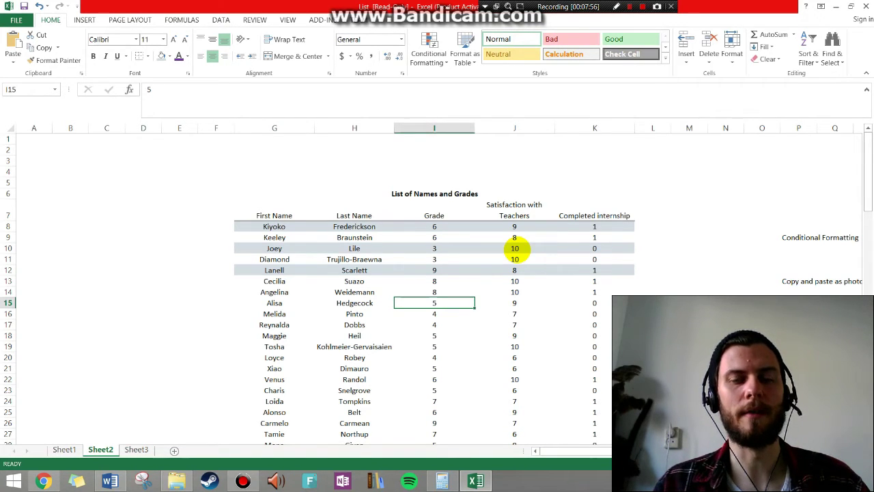
Undo the fill shading on rows 8, 10 and 12 of the table
{"action": "key", "text": "ctrl+z"}
{"action": "key", "text": "ctrl+z"}
{"action": "key", "text": "ctrl+z"}
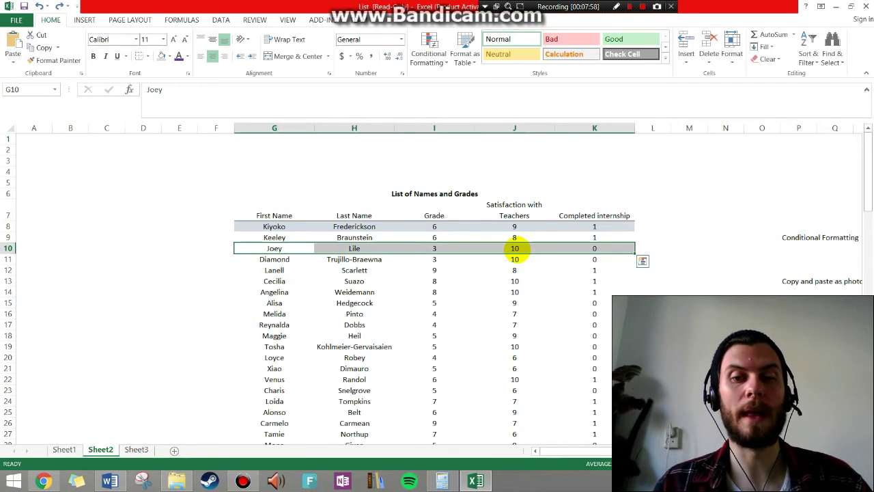
{"action": "left_click", "coordinate": [502, 305]}
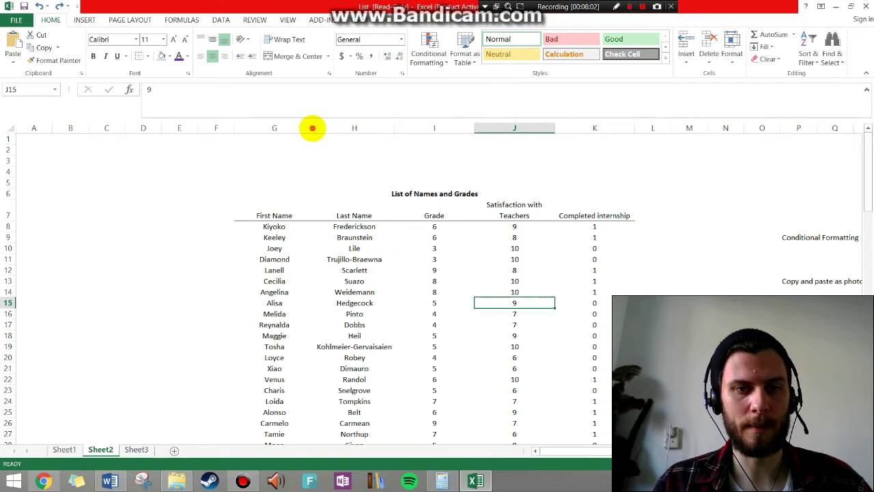
AutoFit column G, widen it slightly to 11.56, and check its column width value
{"action": "double_click", "coordinate": [312, 128]}
{"action": "left_click", "coordinate": [264, 129]}
{"action": "left_click_drag", "start_coordinate": [275, 130], "coordinate": [286, 130]}
{"action": "right_click", "coordinate": [268, 130]}
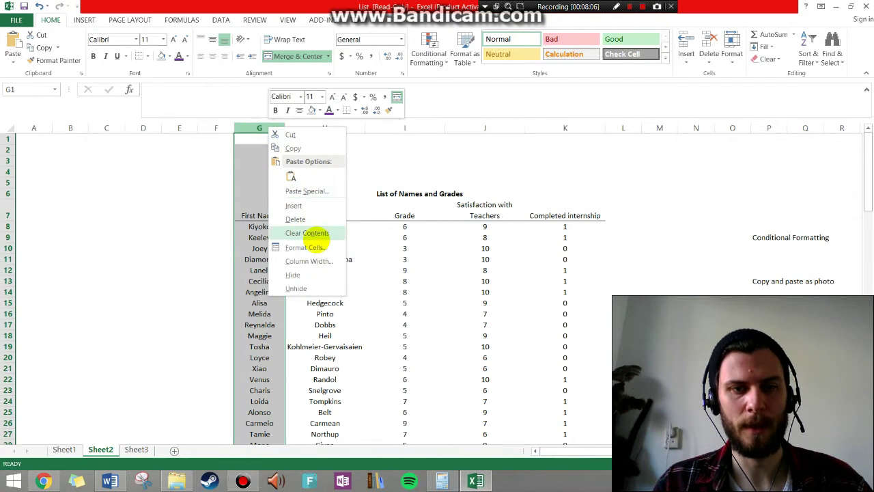
{"action": "left_click", "coordinate": [260, 129]}
{"action": "right_click", "coordinate": [263, 131]}
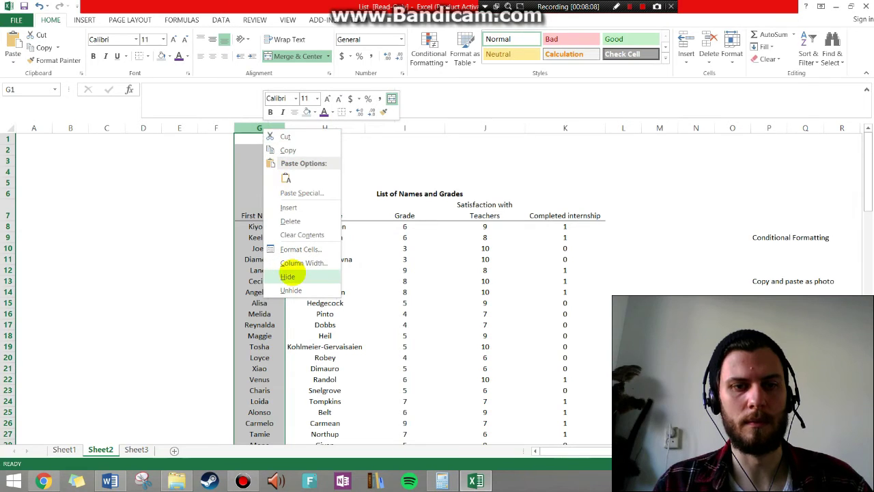
{"action": "left_click", "coordinate": [307, 263]}
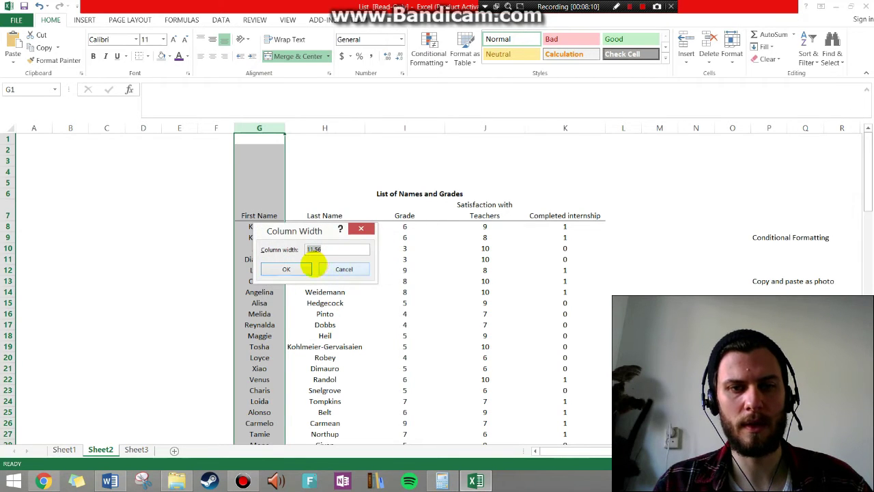
{"action": "left_click", "coordinate": [300, 267]}
Set the width of columns I through K to 11.56
{"action": "left_click", "coordinate": [415, 129]}
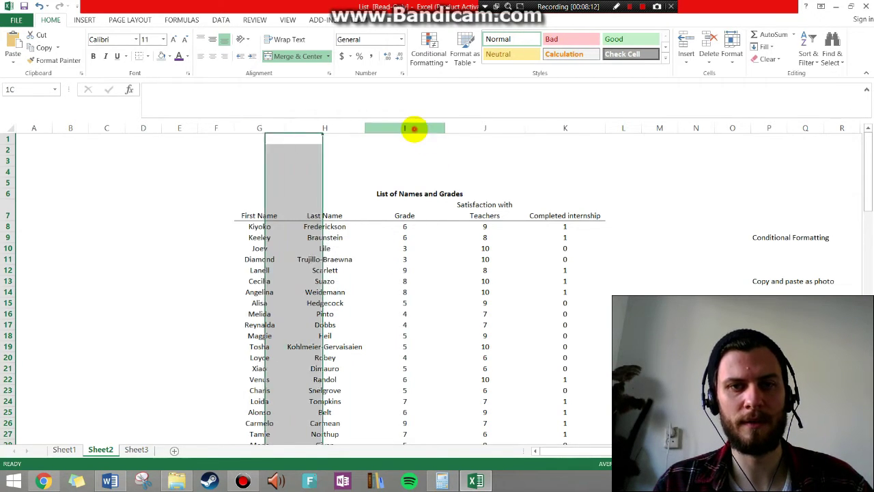
{"action": "left_click_drag", "start_coordinate": [415, 128], "coordinate": [570, 129]}
{"action": "right_click", "coordinate": [571, 129]}
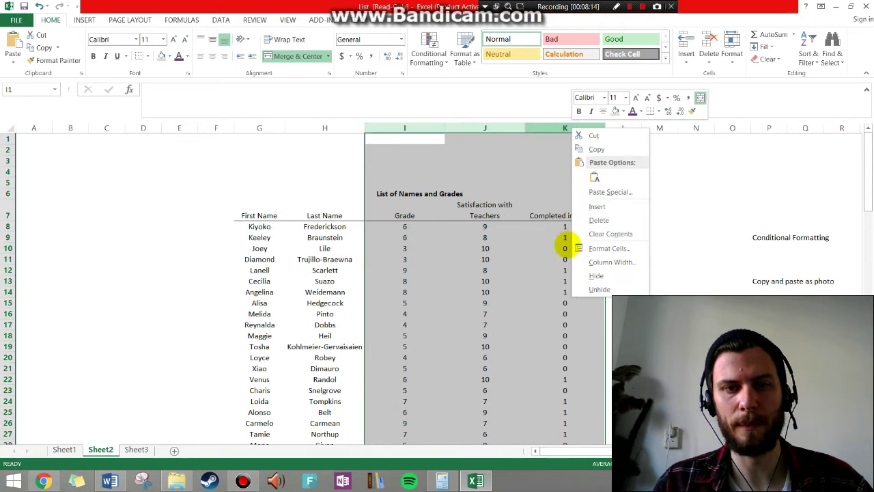
{"action": "left_click", "coordinate": [612, 263]}
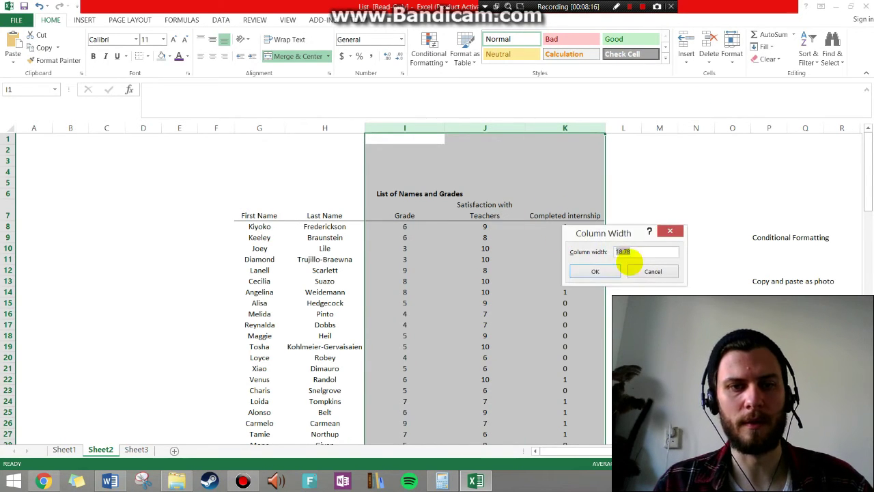
{"action": "type", "text": "11.56"}
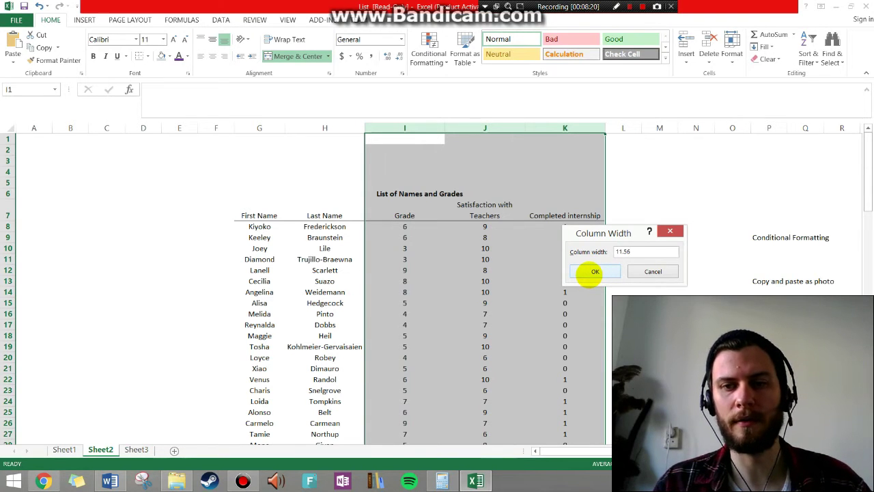
{"action": "left_click", "coordinate": [595, 271]}
{"action": "left_click", "coordinate": [462, 282]}
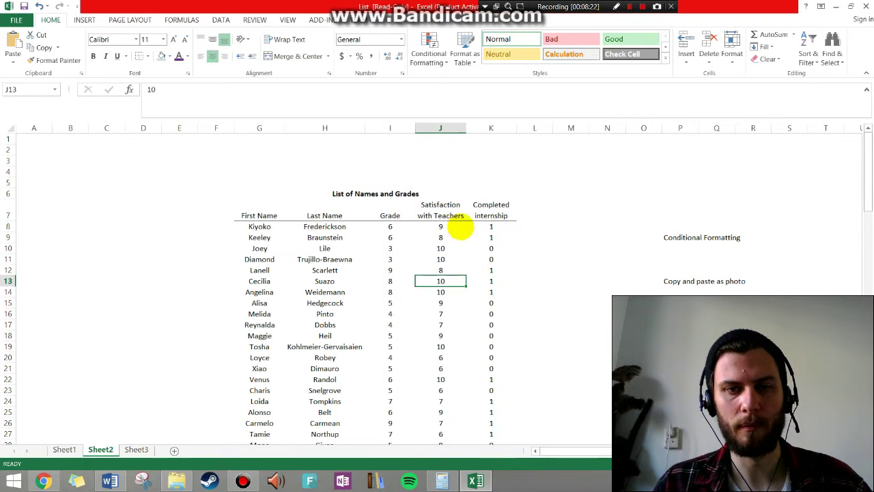
Increase the height of header row 7 slightly
{"action": "scroll", "coordinate": [464, 341], "scroll_direction": "down", "scroll_amount": 1}
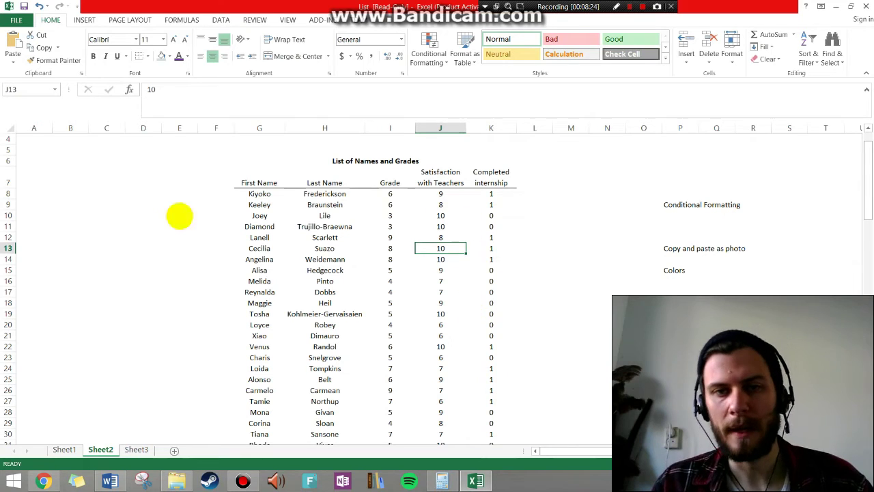
{"action": "left_click_drag", "start_coordinate": [9, 188], "coordinate": [8, 195]}
{"action": "left_click", "coordinate": [457, 267]}
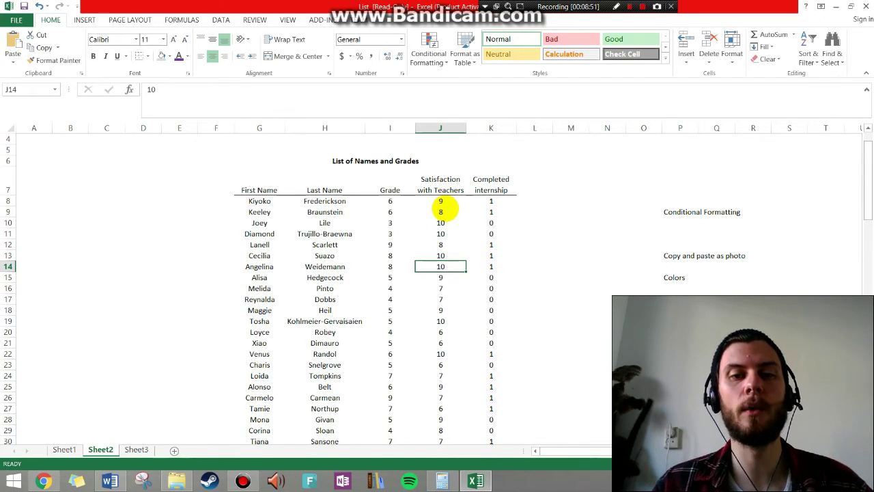
Look through the conditional formatting categories for the first grade in I8 and open its Conditional Formatting Rules Manager
{"action": "left_click", "coordinate": [409, 201]}
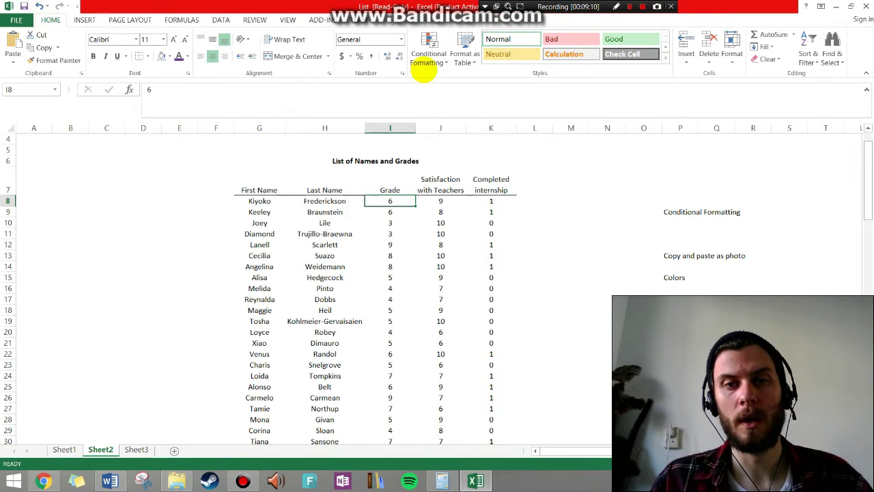
{"action": "left_click", "coordinate": [429, 58]}
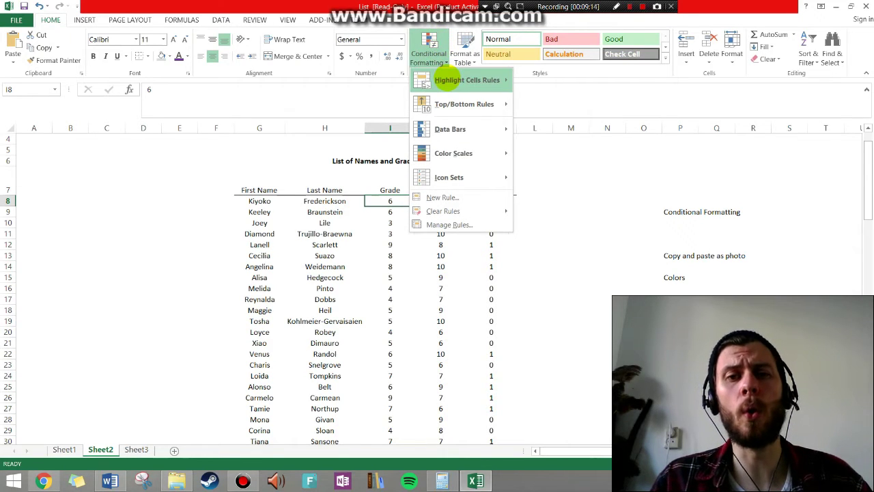
{"action": "mouse_move", "coordinate": [444, 80]}
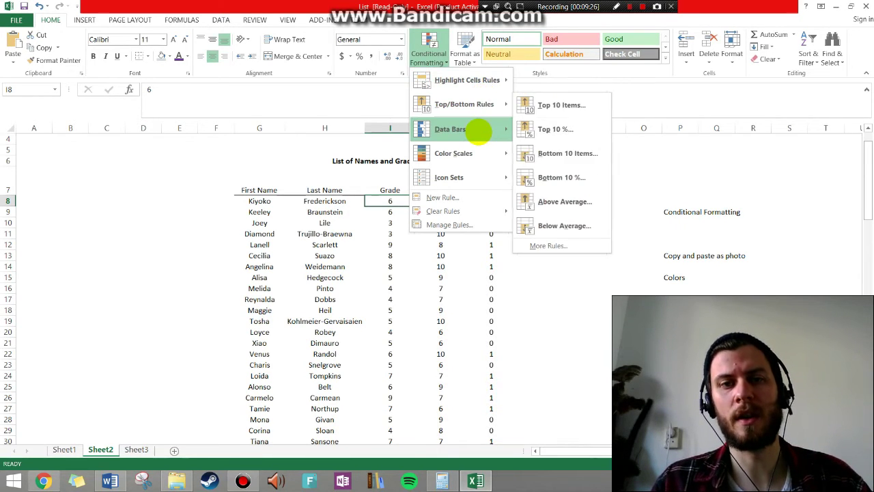
{"action": "mouse_move", "coordinate": [478, 131]}
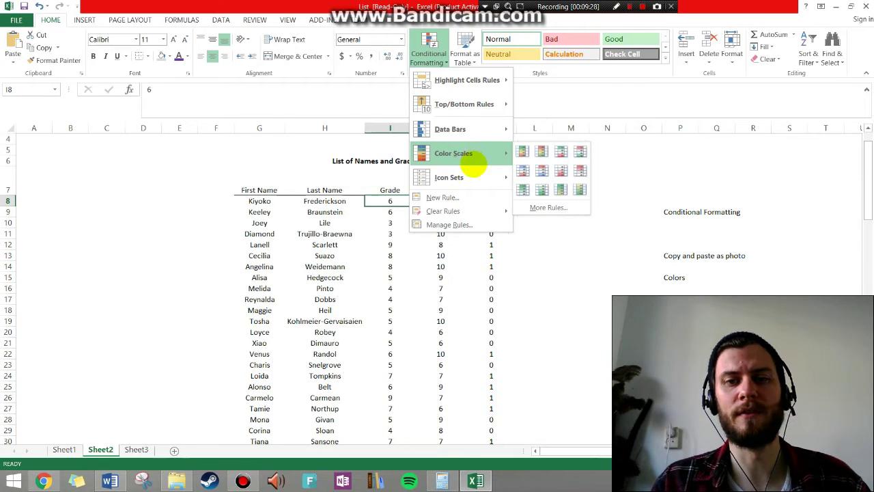
{"action": "mouse_move", "coordinate": [471, 179]}
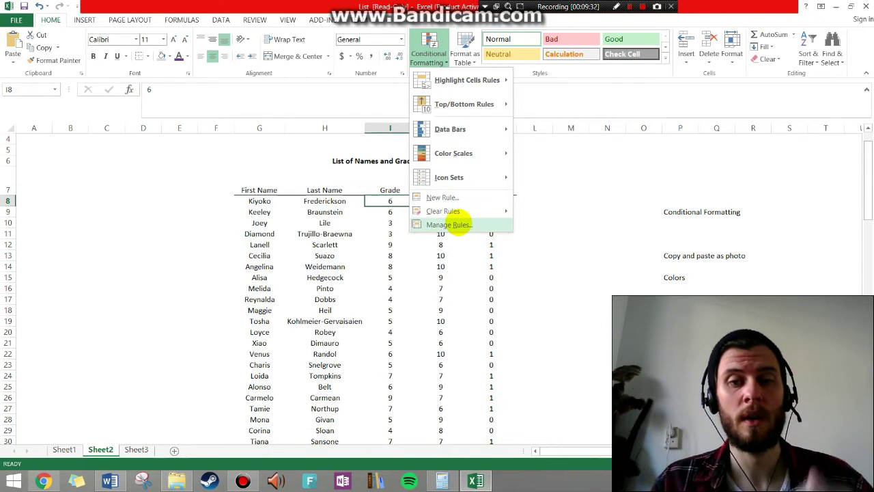
{"action": "left_click", "coordinate": [451, 225]}
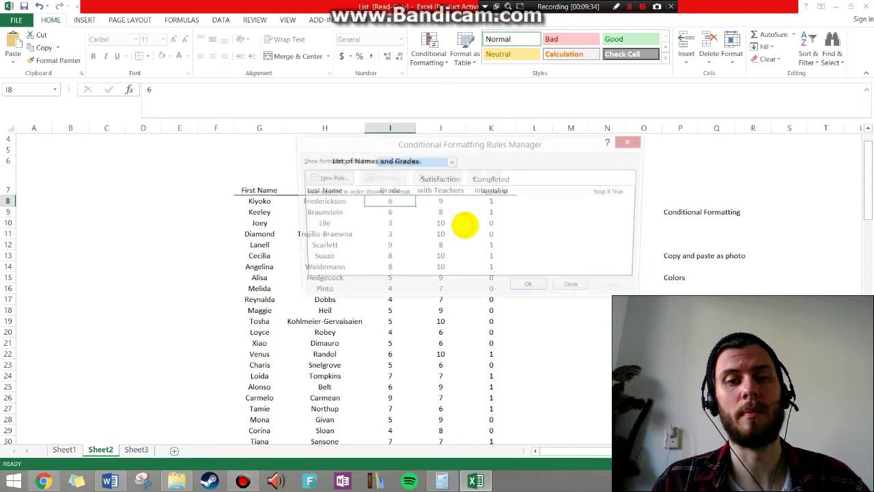
{"action": "left_click_drag", "start_coordinate": [461, 143], "coordinate": [654, 262]}
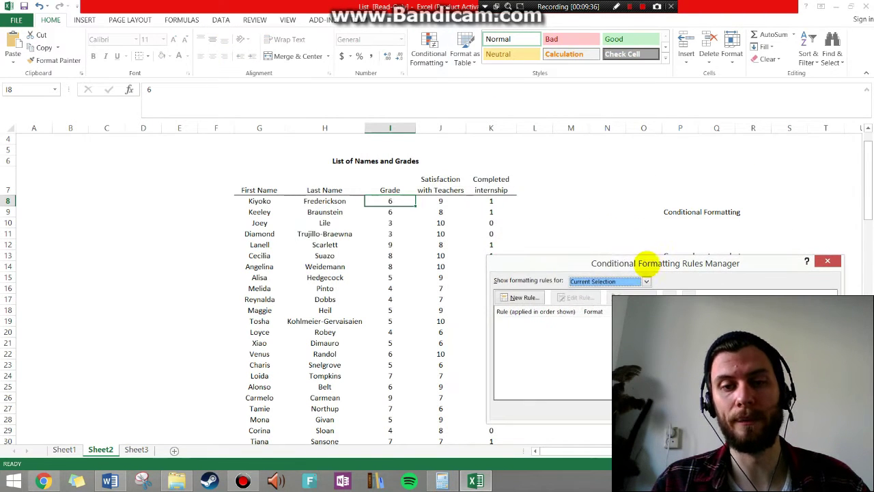
{"action": "left_click_drag", "start_coordinate": [550, 265], "coordinate": [568, 209]}
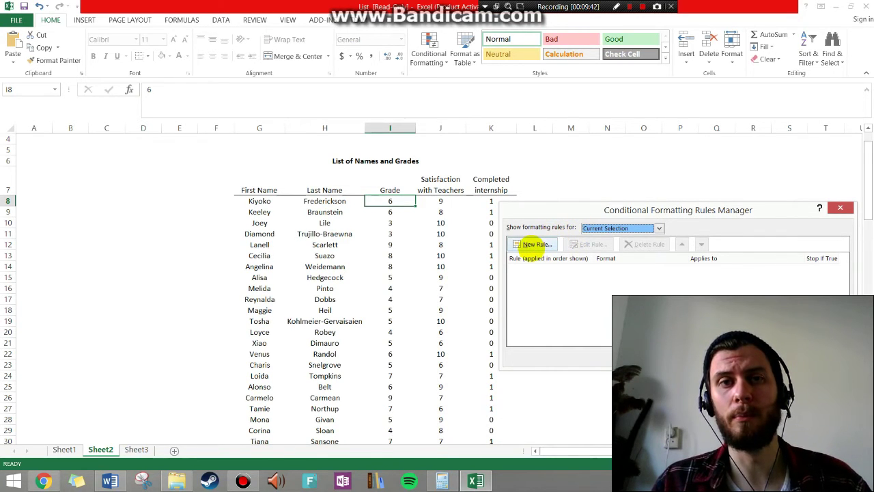
Examine the new formatting rule types, including formula, duplicate, value-based and "Format only cells that contain", and close without creating a rule
{"action": "left_click", "coordinate": [532, 244]}
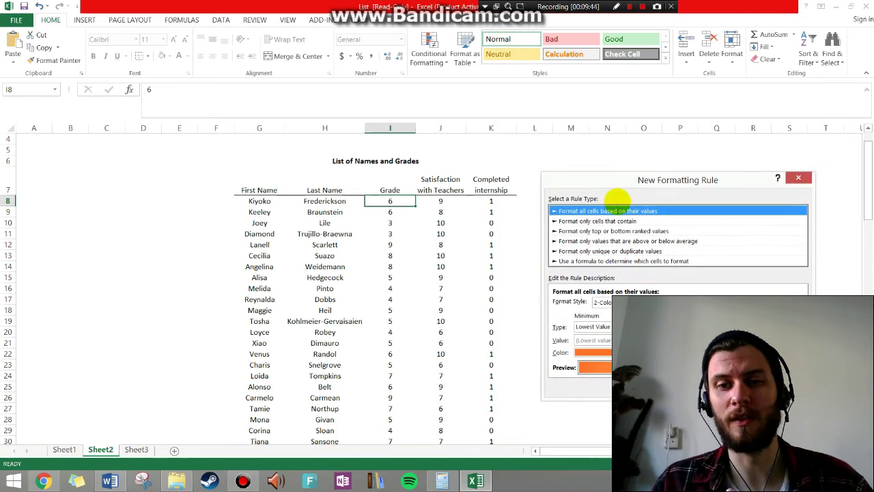
{"action": "left_click_drag", "start_coordinate": [635, 178], "coordinate": [629, 104]}
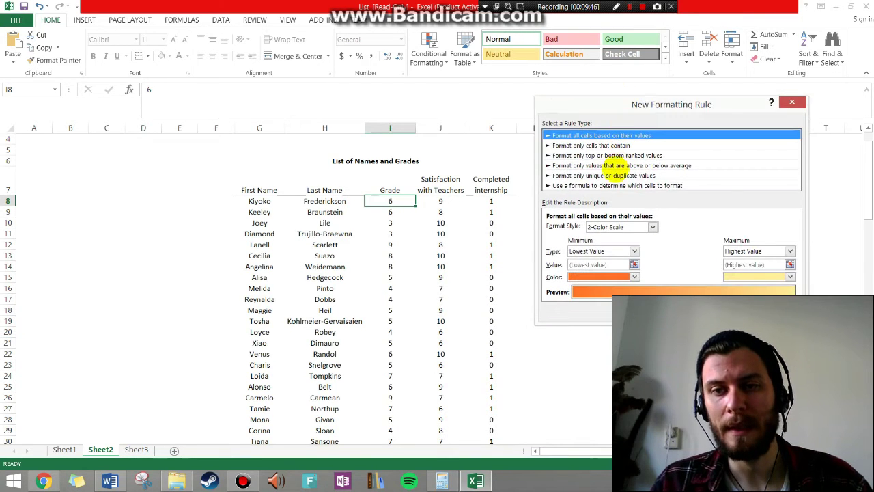
{"action": "left_click", "coordinate": [602, 185]}
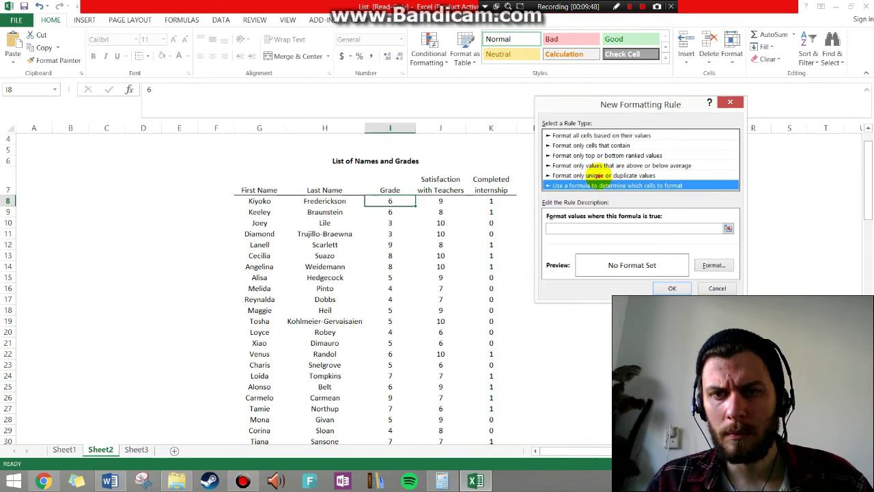
{"action": "left_click", "coordinate": [595, 176]}
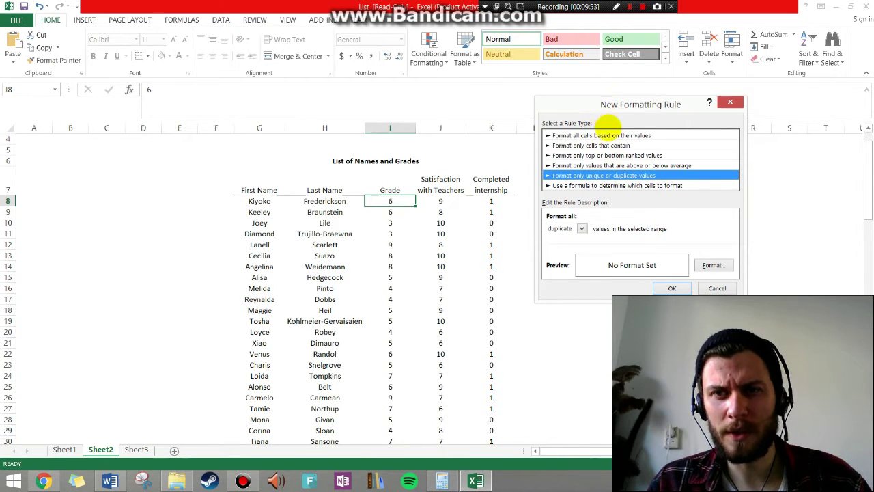
{"action": "left_click", "coordinate": [610, 136]}
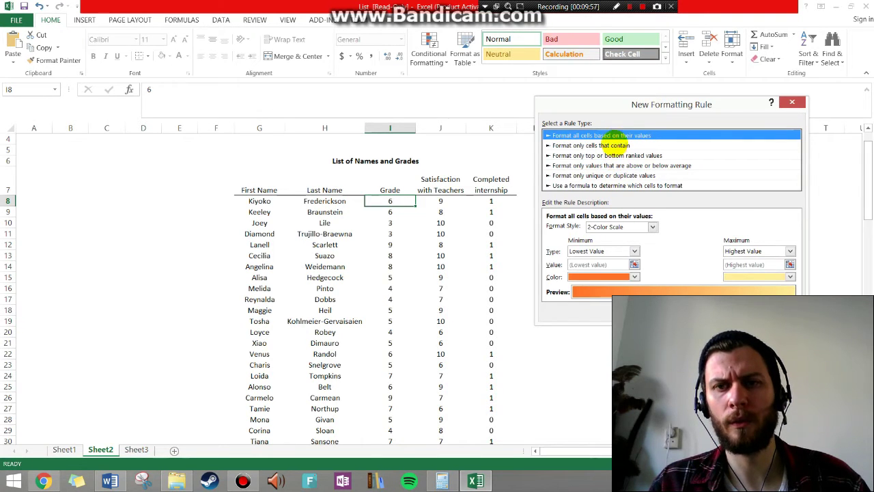
{"action": "left_click", "coordinate": [613, 145]}
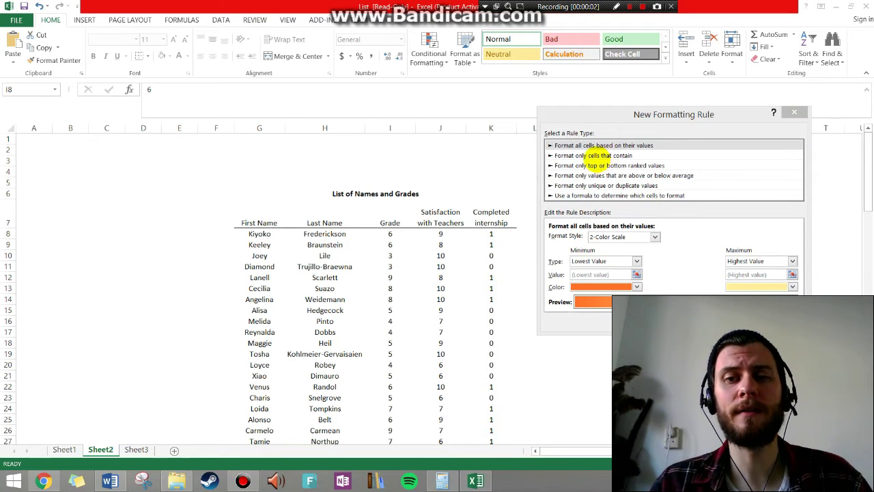
{"action": "left_click", "coordinate": [590, 156]}
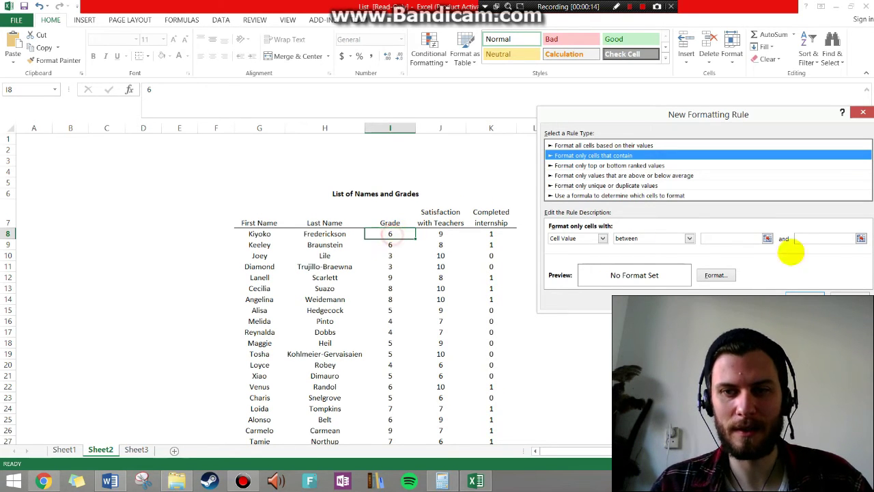
{"action": "left_click", "coordinate": [850, 296]}
{"action": "left_click", "coordinate": [783, 333]}
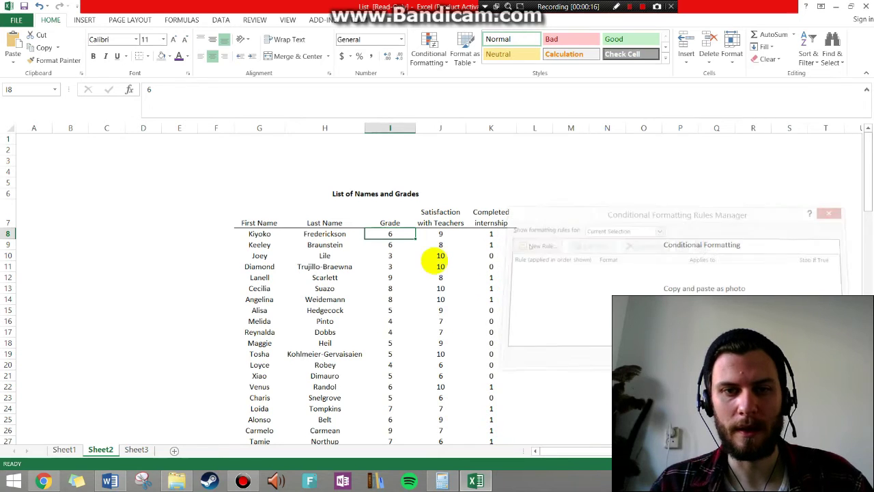
Select all grades from I8 downward and start a new conditional formatting rule of type "Format only cells that contain"
{"action": "left_click", "coordinate": [392, 229]}
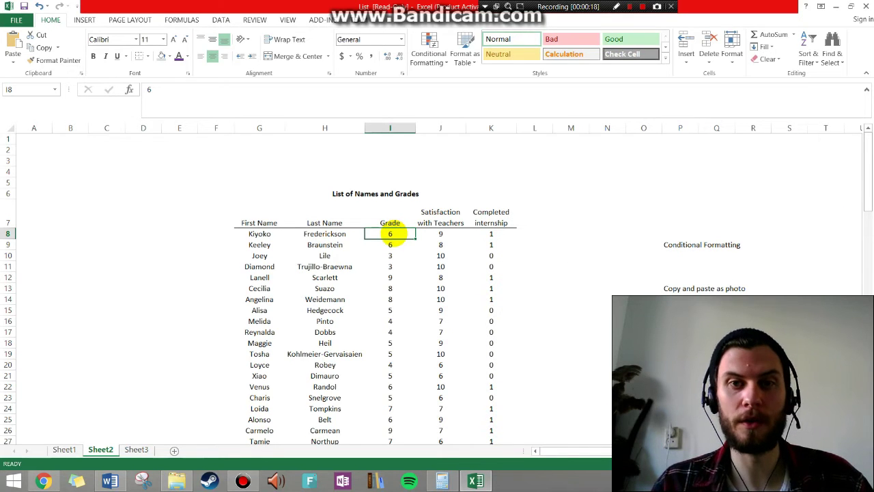
{"action": "key", "text": "ctrl+shift+Down"}
{"action": "scroll", "coordinate": [472, 273], "scroll_direction": "up", "scroll_amount": 18}
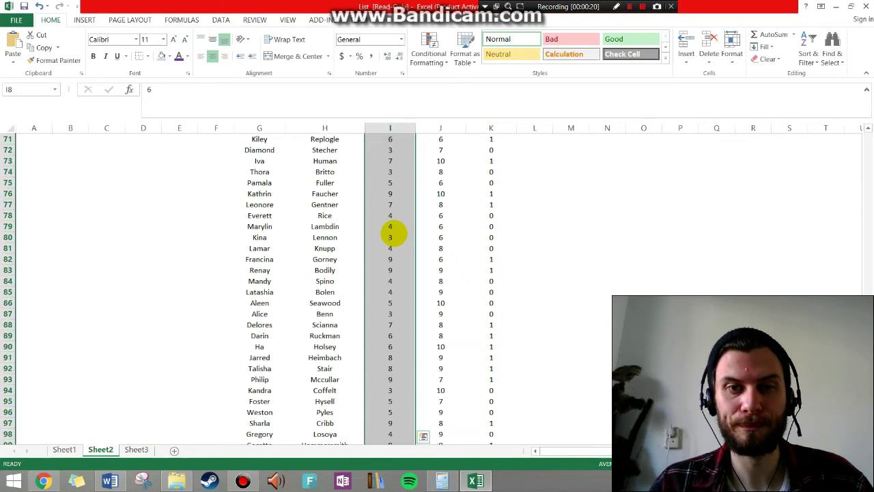
{"action": "scroll", "coordinate": [472, 274], "scroll_direction": "up", "scroll_amount": 8}
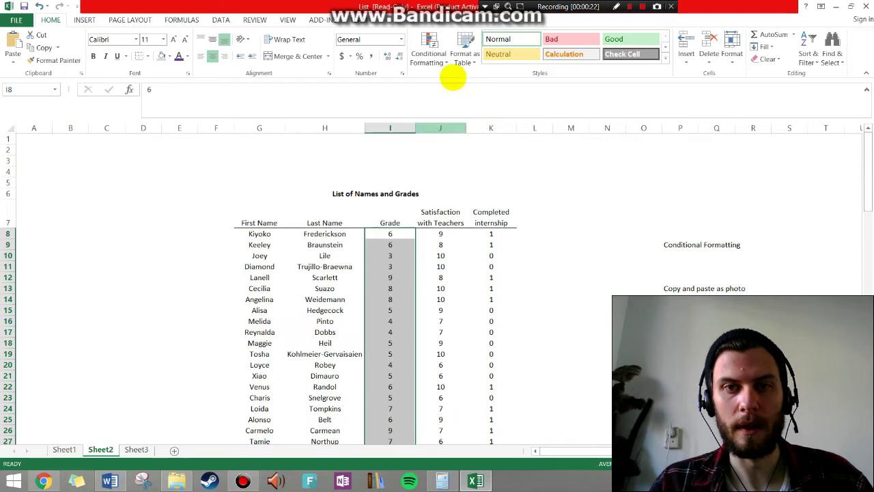
{"action": "left_click", "coordinate": [429, 44]}
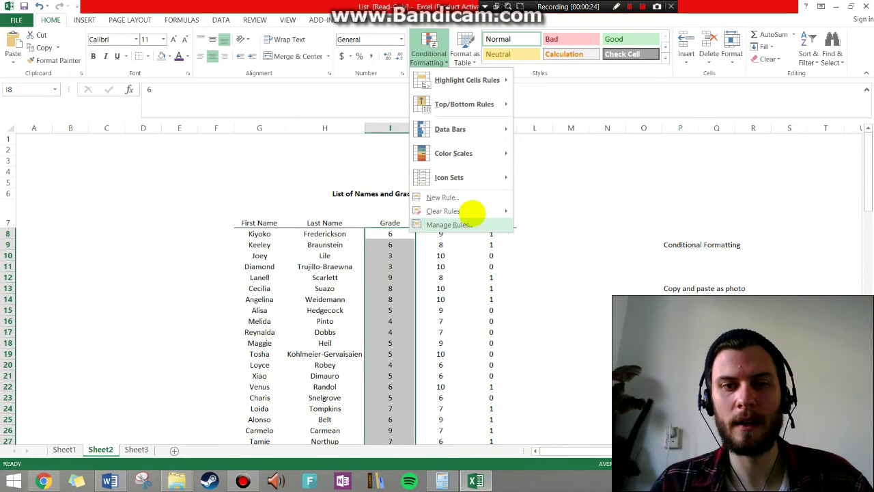
{"action": "left_click", "coordinate": [475, 197]}
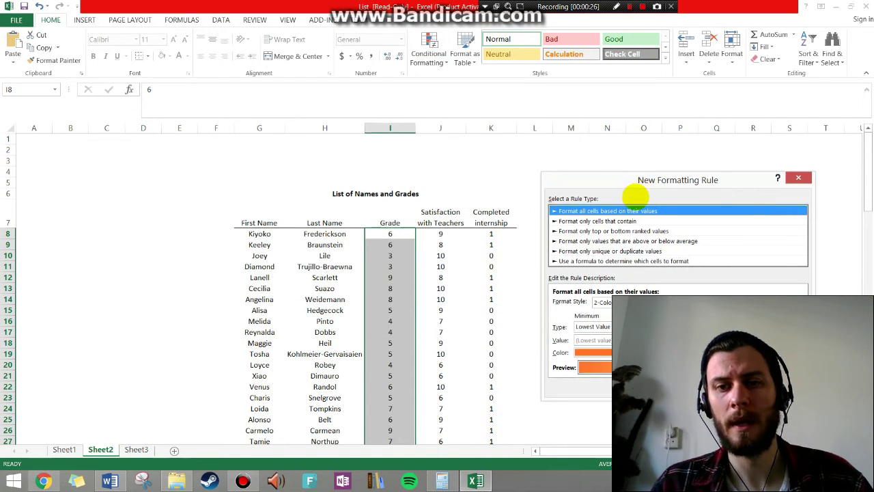
{"action": "left_click", "coordinate": [608, 221]}
{"action": "left_click_drag", "start_coordinate": [631, 181], "coordinate": [509, 77]}
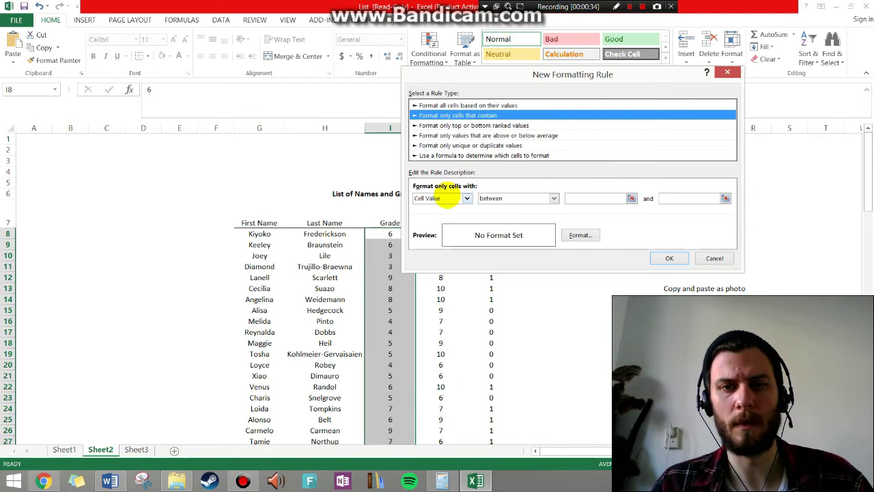
Set the rule's condition to a cell value less than 5.5
{"action": "left_click", "coordinate": [448, 198]}
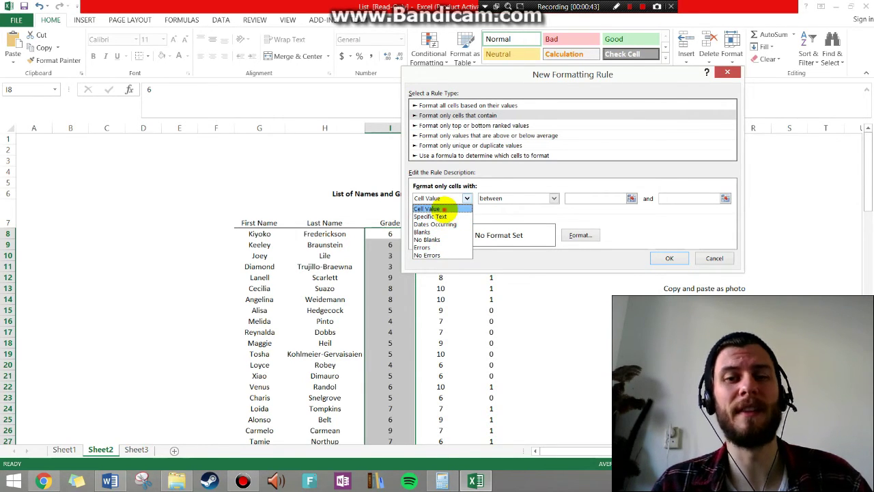
{"action": "left_click", "coordinate": [443, 209]}
{"action": "left_click_drag", "start_coordinate": [567, 75], "coordinate": [623, 79]}
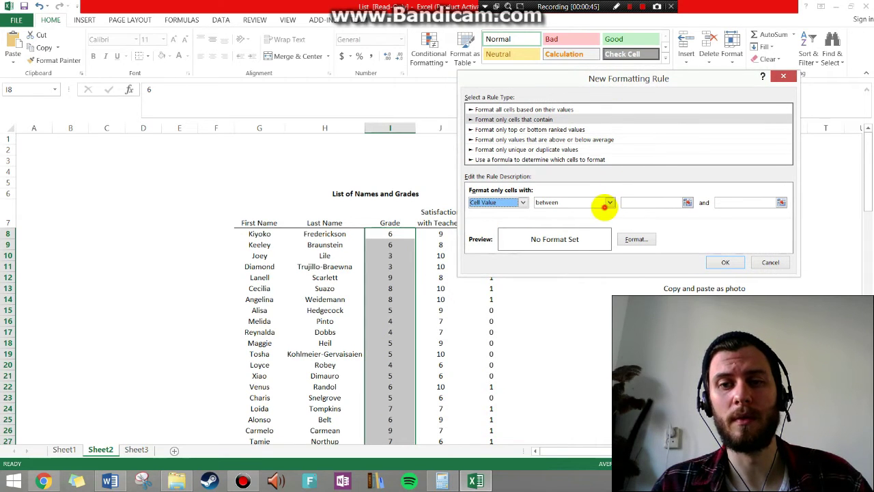
{"action": "left_click", "coordinate": [606, 204]}
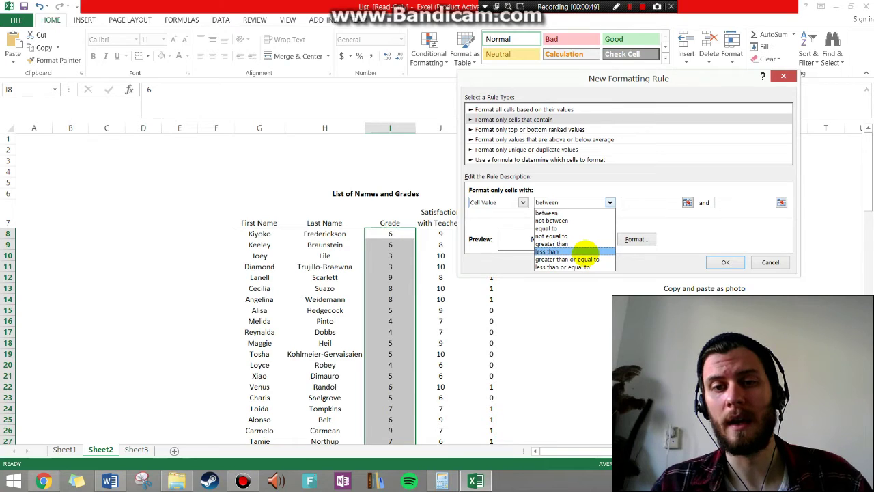
{"action": "left_click", "coordinate": [586, 251]}
{"action": "left_click", "coordinate": [651, 203]}
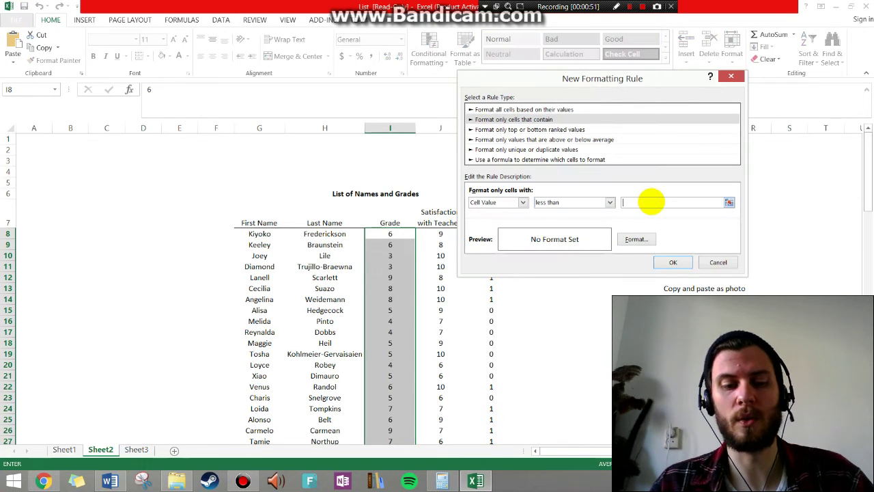
{"action": "type", "text": "5.5"}
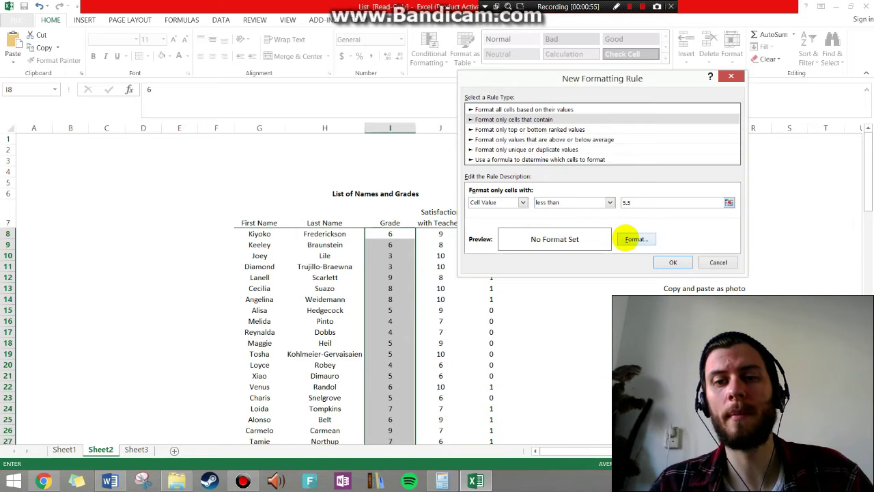
Give the less-than-5.5 rule a bright red background fill and apply it to the selected grades
{"action": "left_click", "coordinate": [628, 239]}
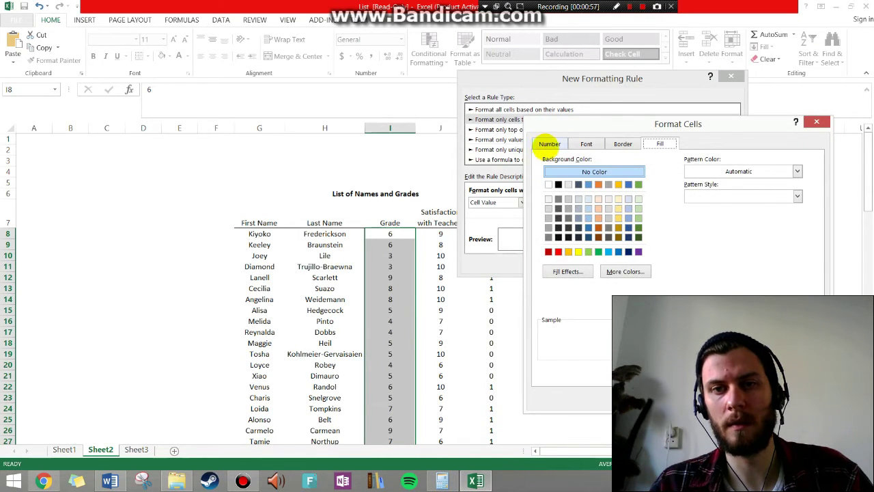
{"action": "left_click", "coordinate": [550, 143]}
{"action": "left_click", "coordinate": [614, 144]}
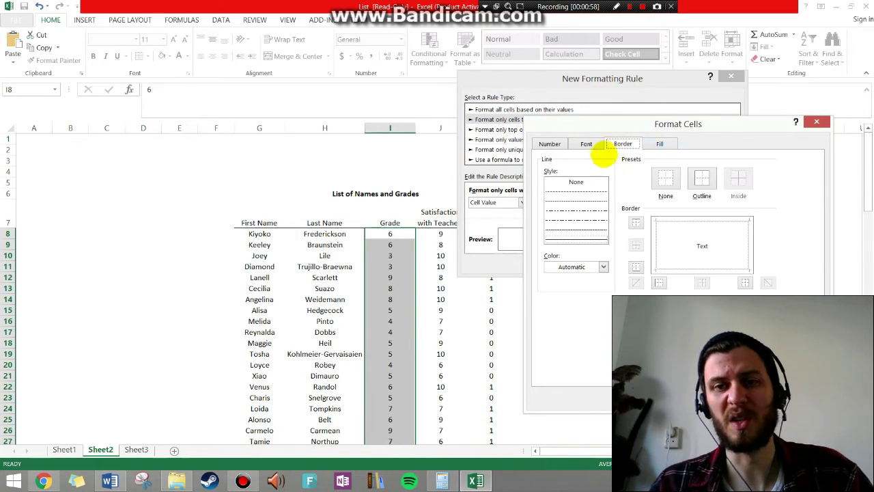
{"action": "left_click", "coordinate": [587, 143]}
{"action": "left_click", "coordinate": [659, 144]}
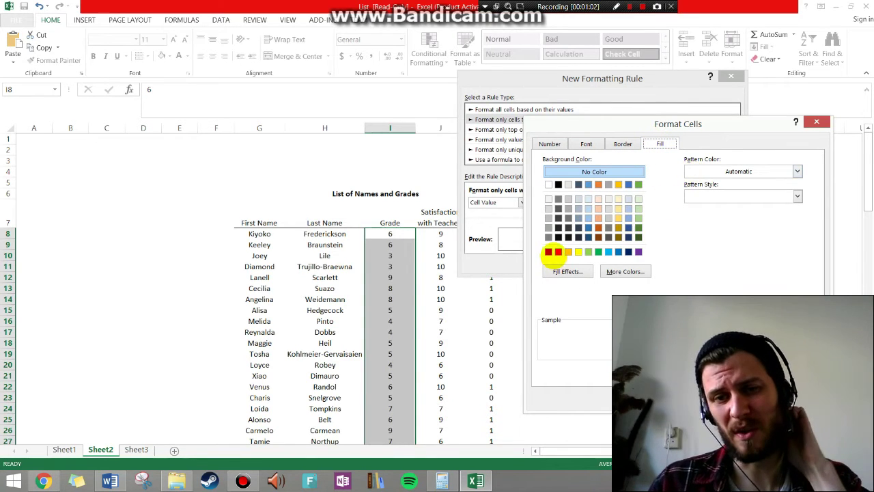
{"action": "left_click", "coordinate": [558, 252]}
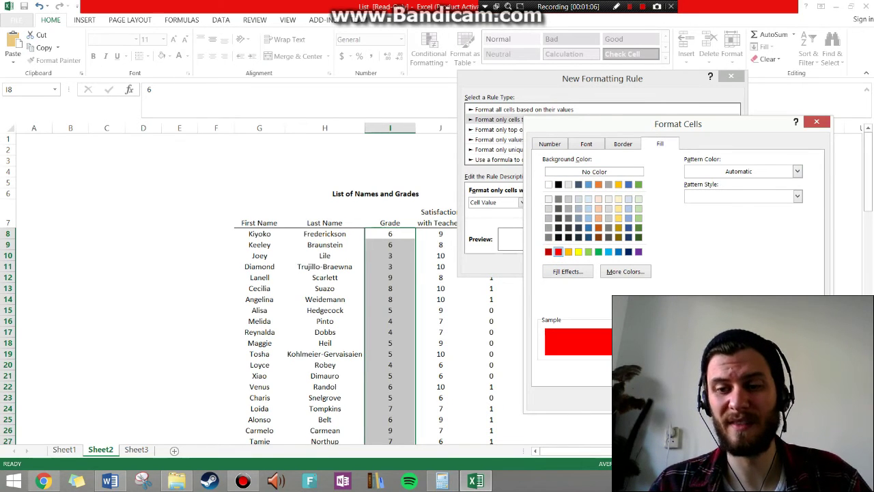
{"action": "left_click", "coordinate": [757, 400]}
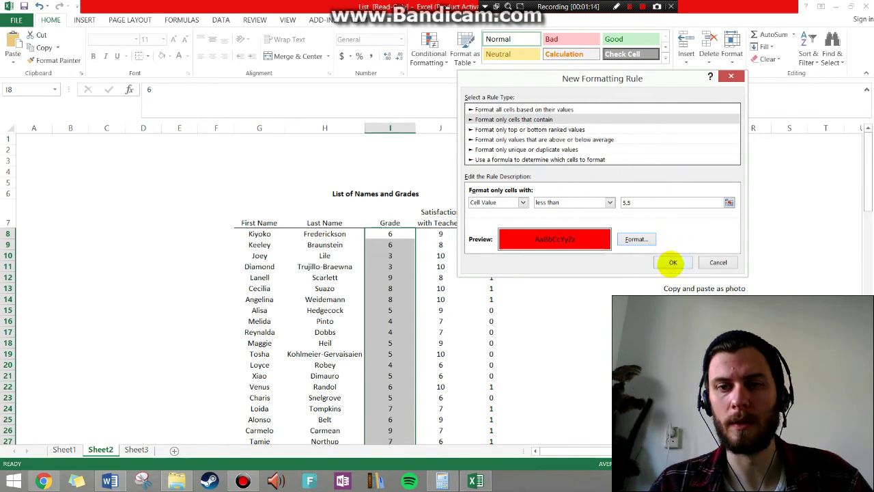
{"action": "left_click", "coordinate": [673, 262]}
Start a second "Format only cells that contain" rule for the grades, with a cell value greater than 5.5
{"action": "left_click", "coordinate": [429, 60]}
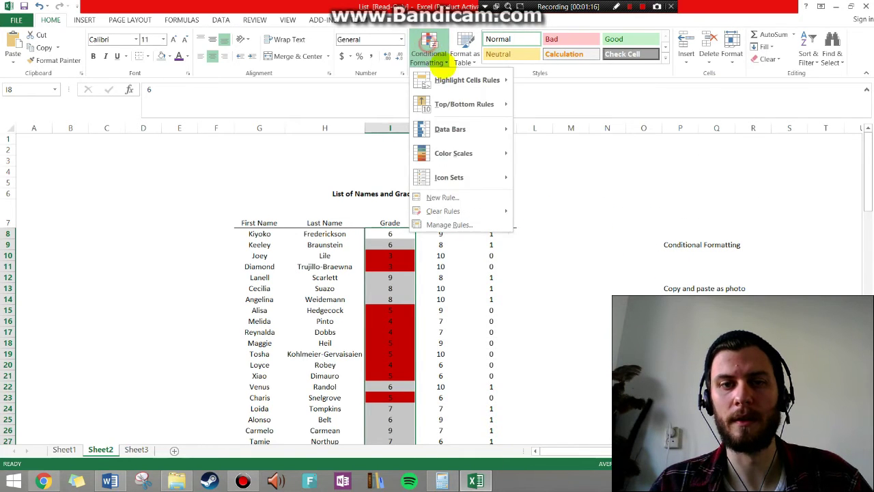
{"action": "left_click", "coordinate": [469, 198]}
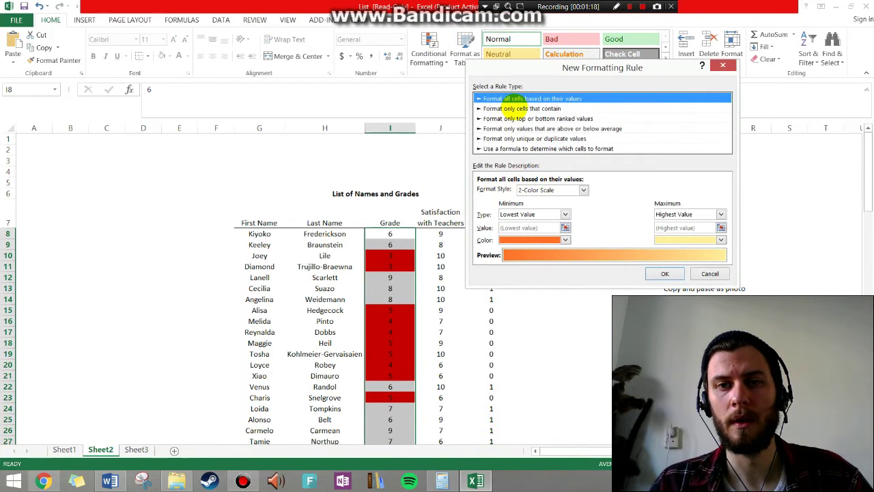
{"action": "left_click", "coordinate": [514, 108]}
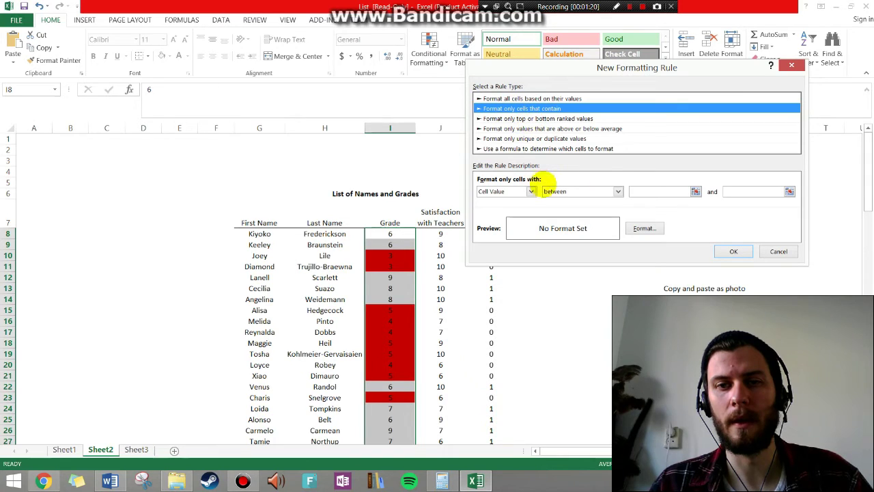
{"action": "left_click", "coordinate": [601, 191]}
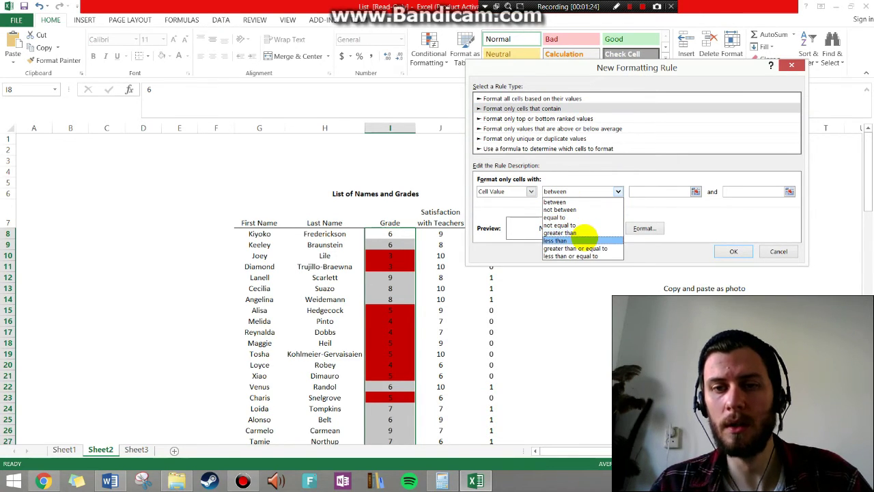
{"action": "left_click", "coordinate": [586, 233]}
{"action": "left_click", "coordinate": [647, 191]}
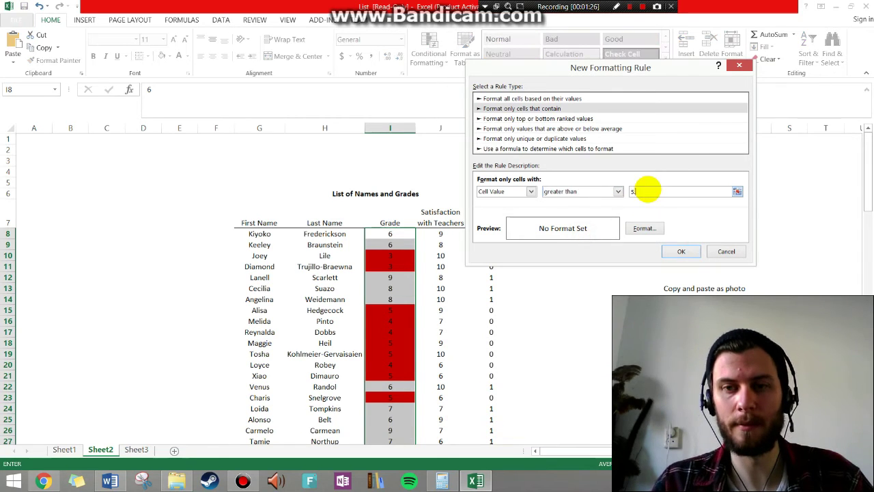
{"action": "type", "text": "5"}
Give the greater-than-5.5 rule a dark green background fill and apply it to the grades
{"action": "left_click", "coordinate": [645, 228]}
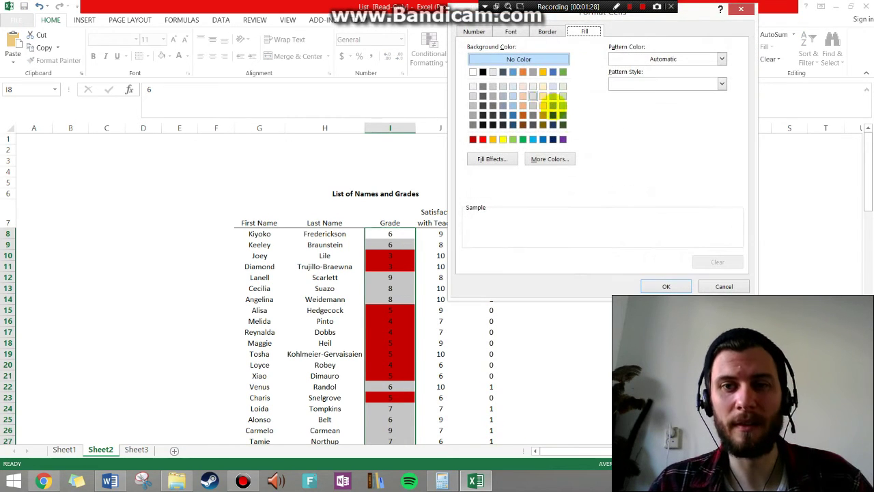
{"action": "left_click", "coordinate": [563, 115]}
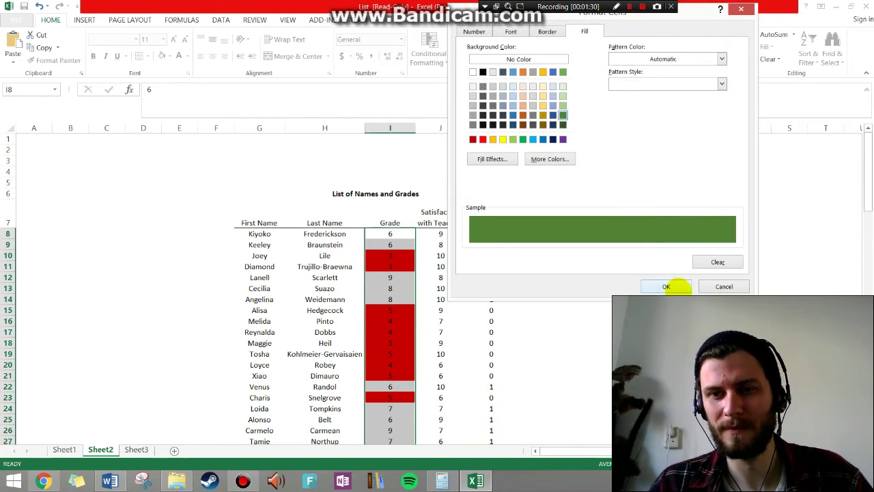
{"action": "left_click", "coordinate": [666, 286]}
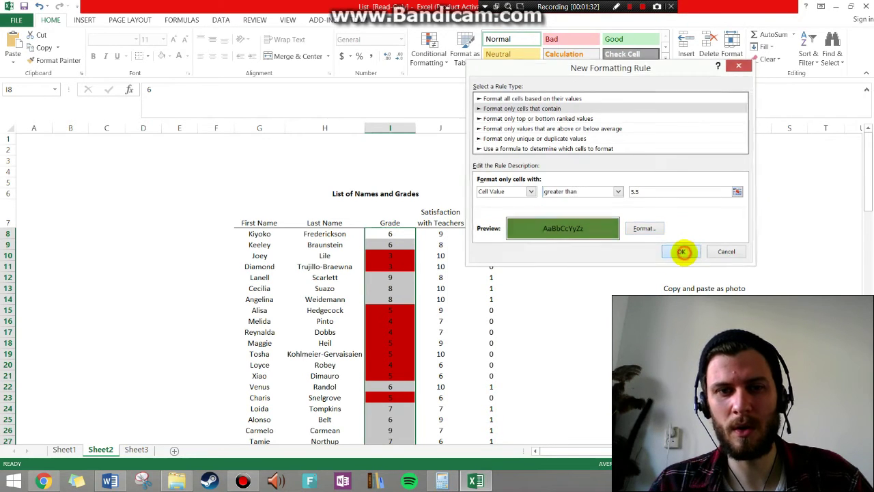
{"action": "left_click", "coordinate": [680, 250]}
Review how the two conditional formatting rules color the grades down column I
{"action": "left_click", "coordinate": [358, 302]}
{"action": "left_click", "coordinate": [389, 267]}
{"action": "left_click_drag", "start_coordinate": [395, 245], "coordinate": [400, 295]}
{"action": "scroll", "coordinate": [390, 278], "scroll_direction": "down", "scroll_amount": 4}
{"action": "left_click", "coordinate": [390, 250]}
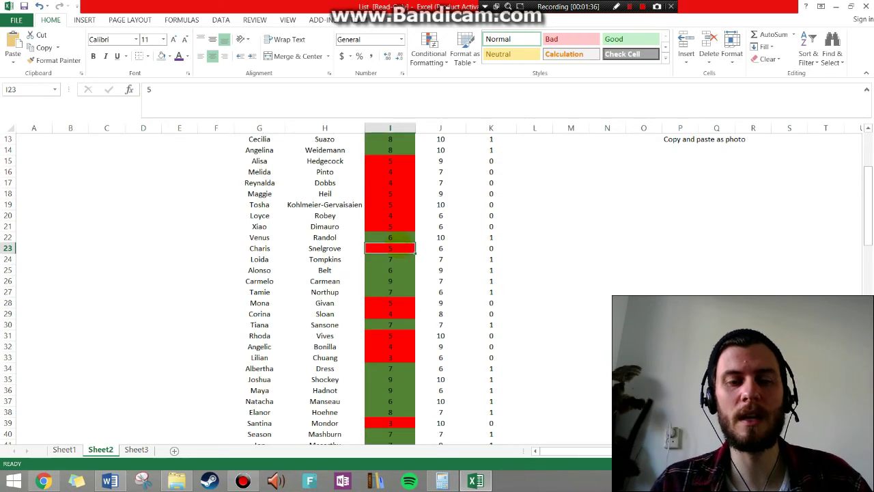
{"action": "scroll", "coordinate": [393, 253], "scroll_direction": "down", "scroll_amount": 2}
{"action": "scroll", "coordinate": [391, 246], "scroll_direction": "down", "scroll_amount": 10}
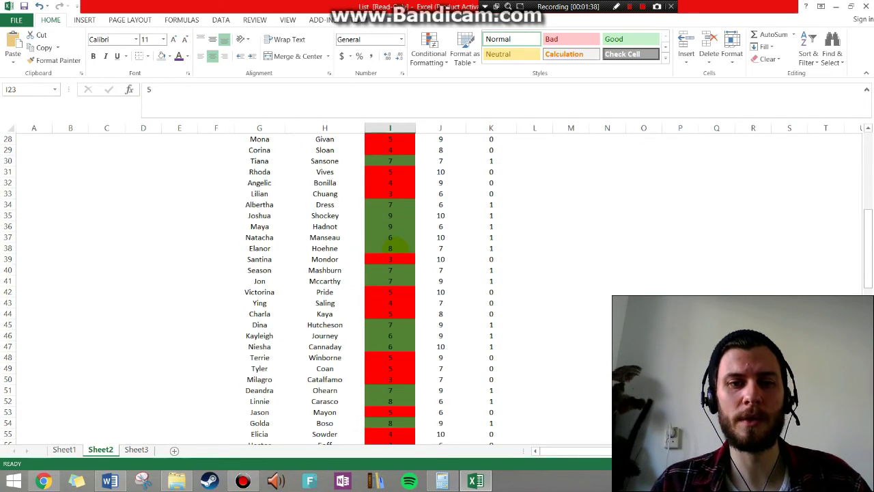
{"action": "scroll", "coordinate": [390, 242], "scroll_direction": "up", "scroll_amount": 14}
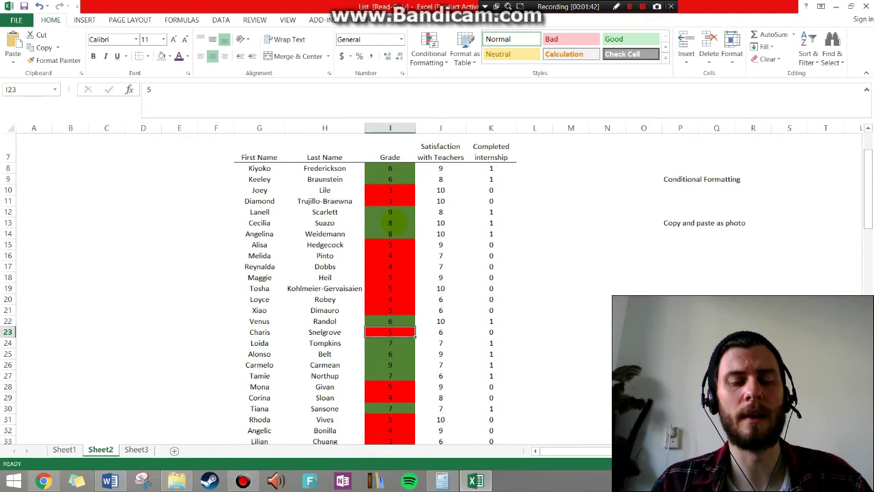
Test the color rules by changing the grade in I13 to 5 and restoring it to 8
{"action": "left_click", "coordinate": [260, 222]}
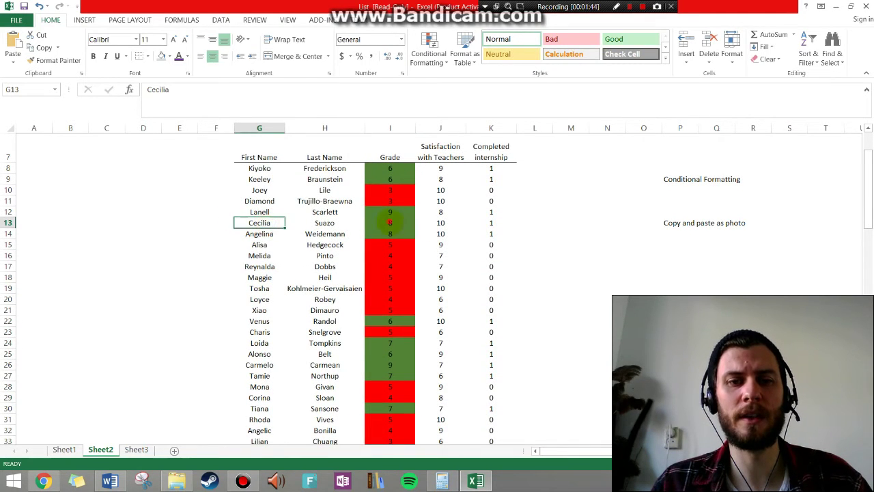
{"action": "left_click", "coordinate": [390, 222]}
{"action": "type", "text": "5"}
{"action": "key", "text": "Return"}
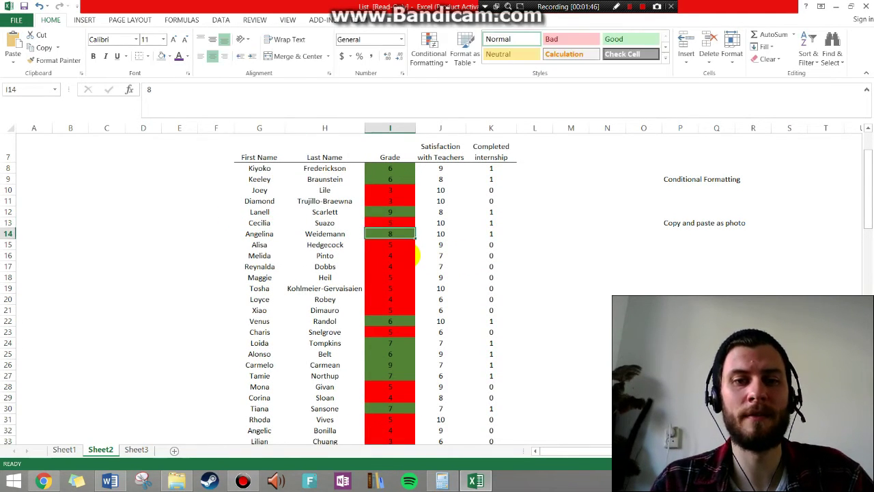
{"action": "scroll", "coordinate": [416, 255], "scroll_direction": "down", "scroll_amount": 1}
{"action": "scroll", "coordinate": [414, 249], "scroll_direction": "up", "scroll_amount": 2}
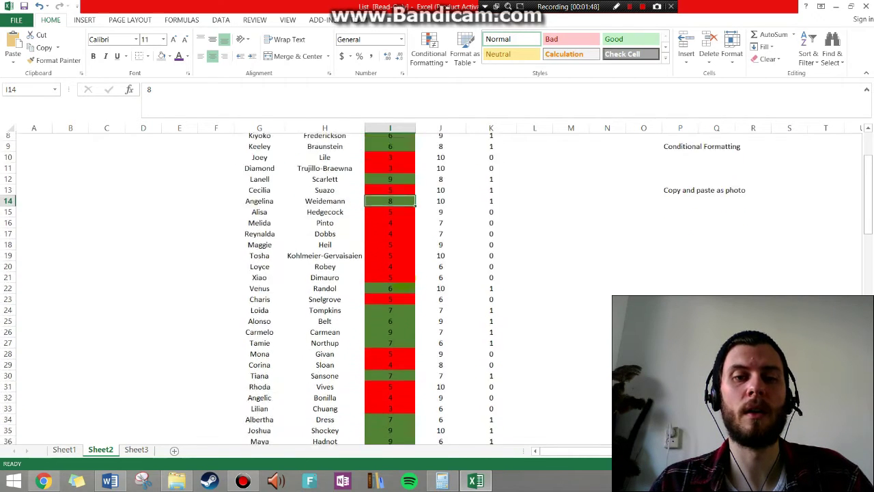
{"action": "left_click", "coordinate": [401, 254]}
{"action": "type", "text": "8"}
{"action": "key", "text": "Return"}
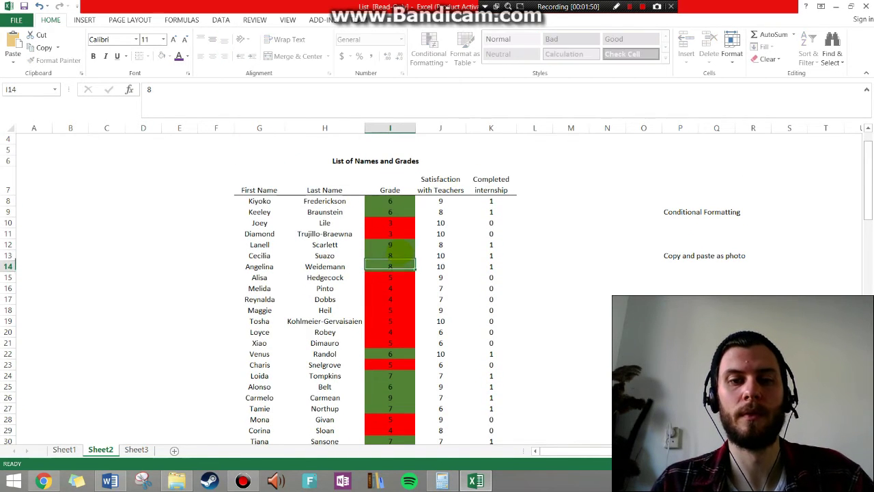
Set the grade in I17 to 9 and the grade in I18 to 8
{"action": "scroll", "coordinate": [404, 307], "scroll_direction": "down", "scroll_amount": 2}
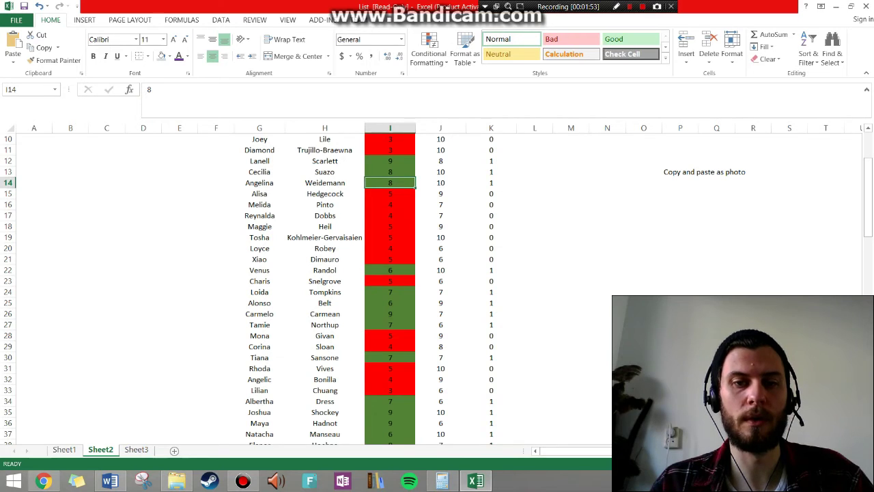
{"action": "left_click", "coordinate": [396, 216]}
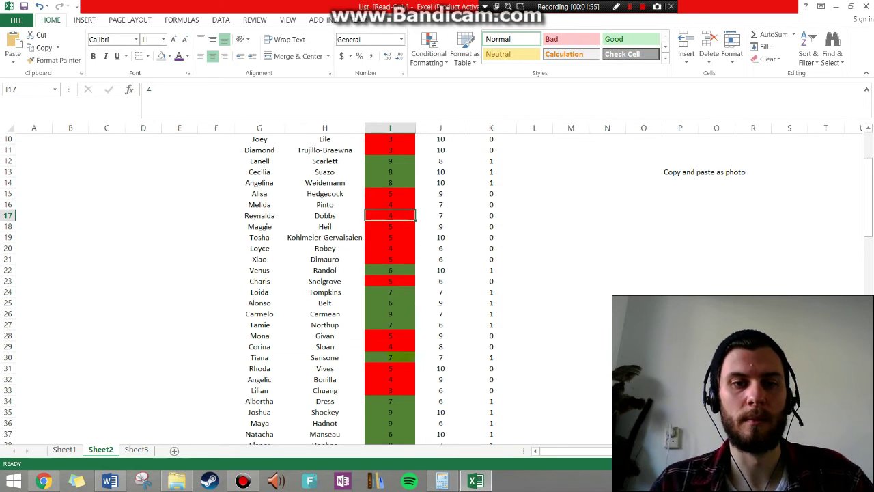
{"action": "type", "text": "9"}
{"action": "key", "text": "Return"}
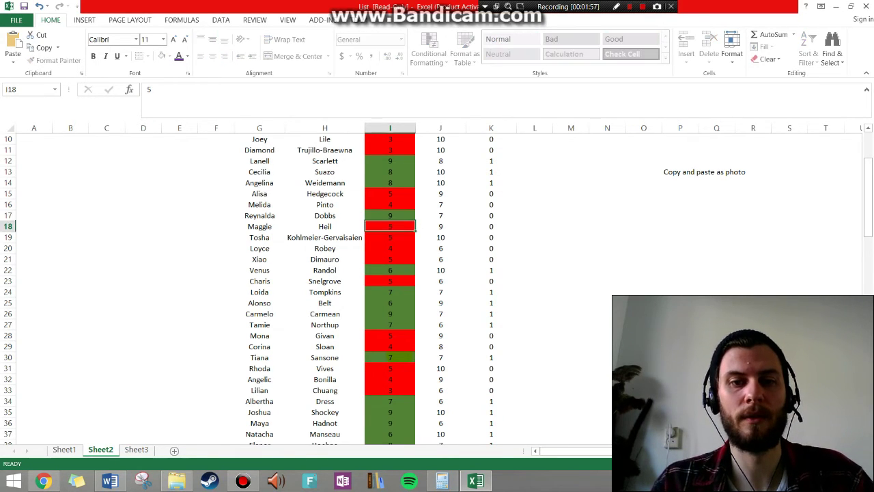
{"action": "type", "text": "8"}
{"action": "key", "text": "Return"}
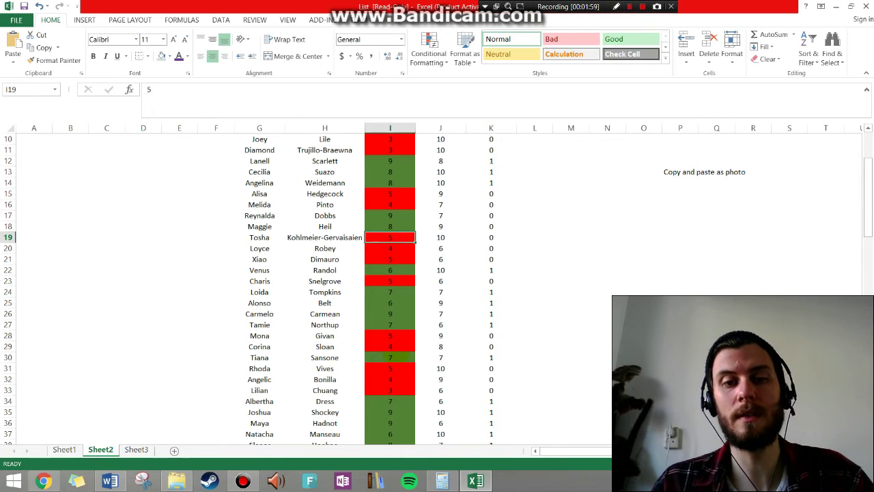
Change the grades in I17 and I18 to 5
{"action": "key", "text": "Up"}
{"action": "key", "text": "Up"}
{"action": "type", "text": "5"}
{"action": "key", "text": "Return"}
{"action": "type", "text": "5"}
{"action": "key", "text": "Return"}
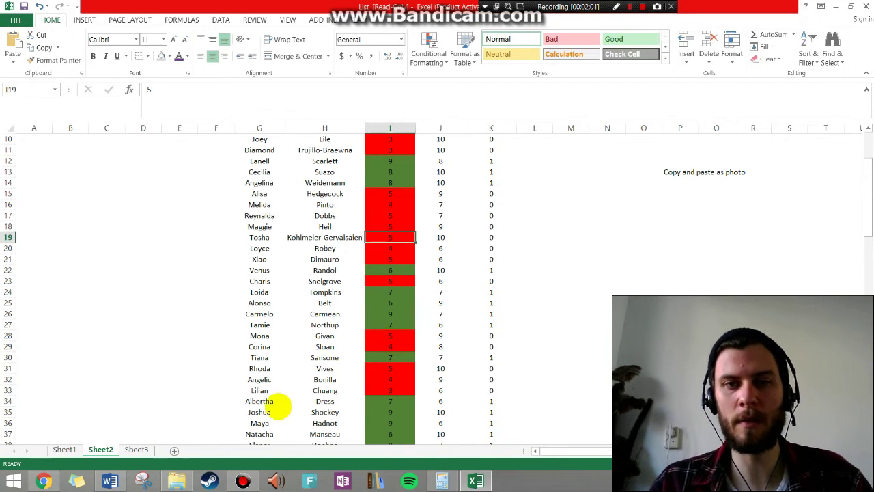
Copy the table from its title through row 28 and paste it into the blank Word document
{"action": "scroll", "coordinate": [277, 405], "scroll_direction": "up", "scroll_amount": 3}
{"action": "left_click", "coordinate": [403, 233]}
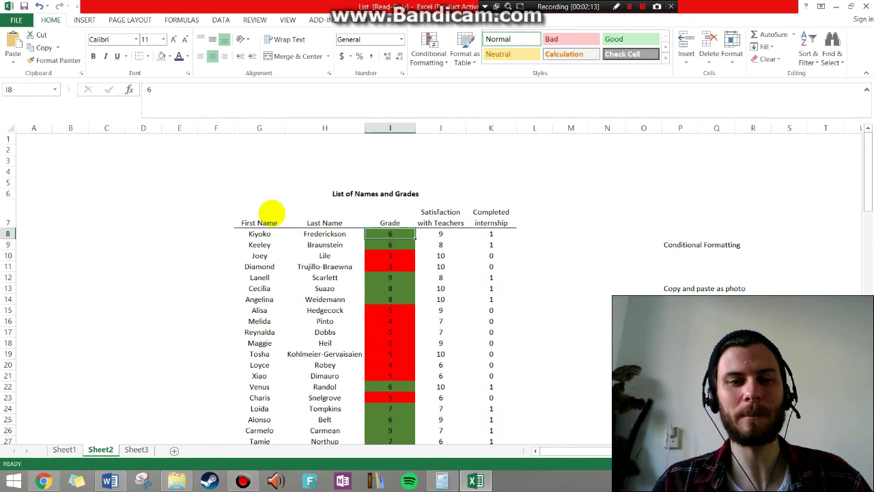
{"action": "left_click", "coordinate": [354, 192]}
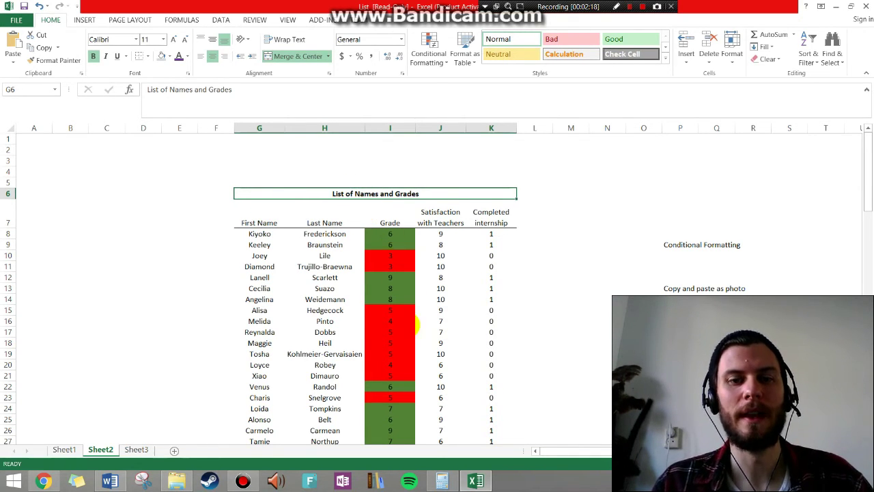
{"action": "scroll", "coordinate": [413, 336], "scroll_direction": "down", "scroll_amount": 2}
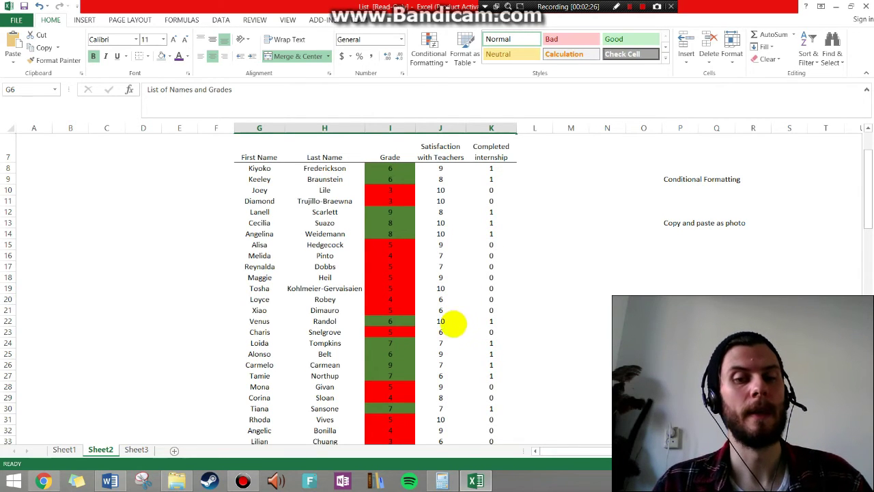
{"action": "left_click", "coordinate": [453, 383], "text": "shift"}
{"action": "scroll", "coordinate": [457, 333], "scroll_direction": "up", "scroll_amount": 2}
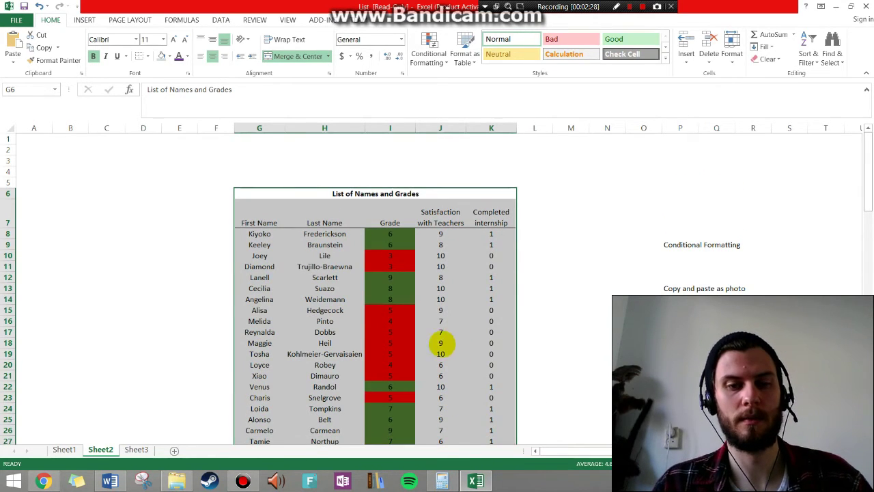
{"action": "key", "text": "ctrl+c"}
{"action": "left_click", "coordinate": [110, 481]}
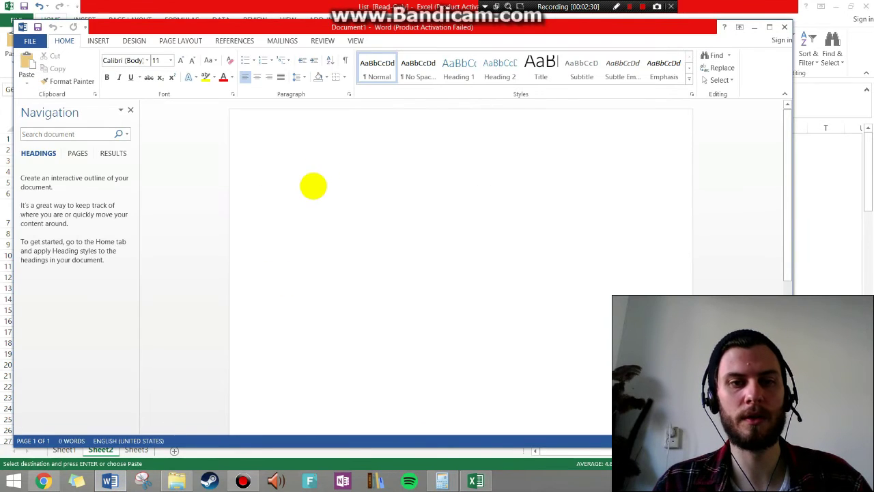
{"action": "key", "text": "ctrl+v"}
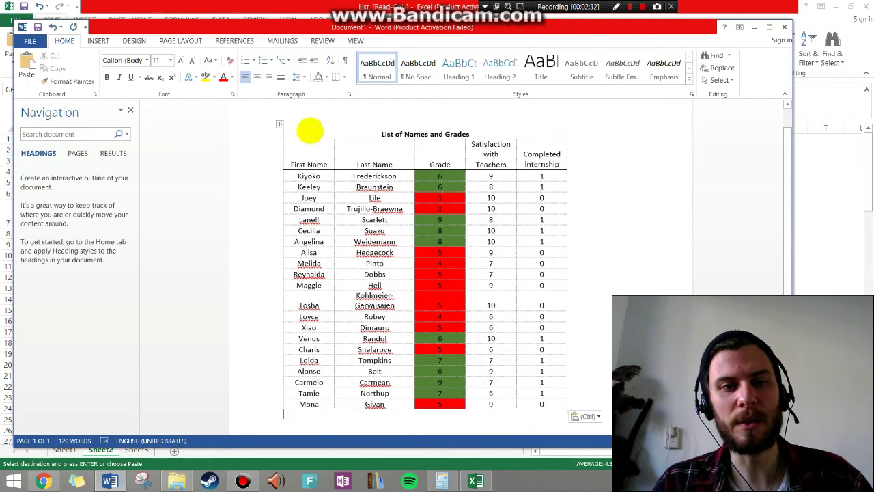
Examine the layout of the pasted table in the Word document from its headers to its last row
{"action": "left_click", "coordinate": [496, 197]}
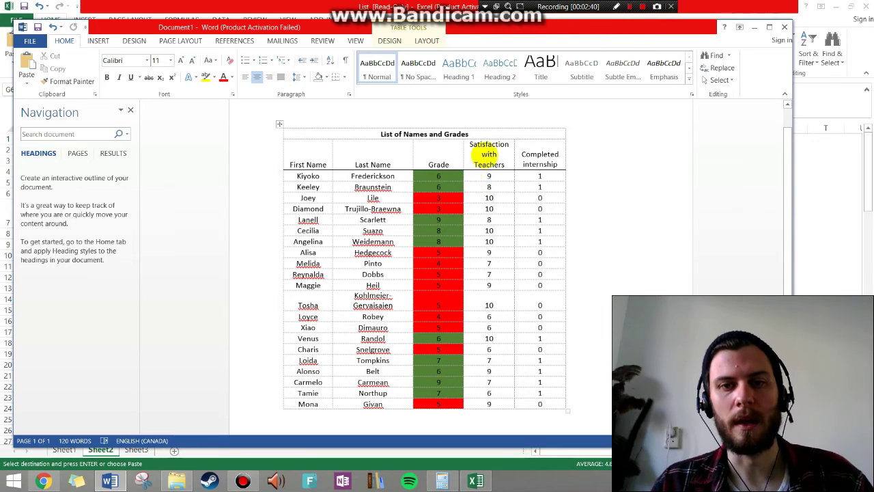
{"action": "scroll", "coordinate": [492, 198], "scroll_direction": "down", "scroll_amount": 4}
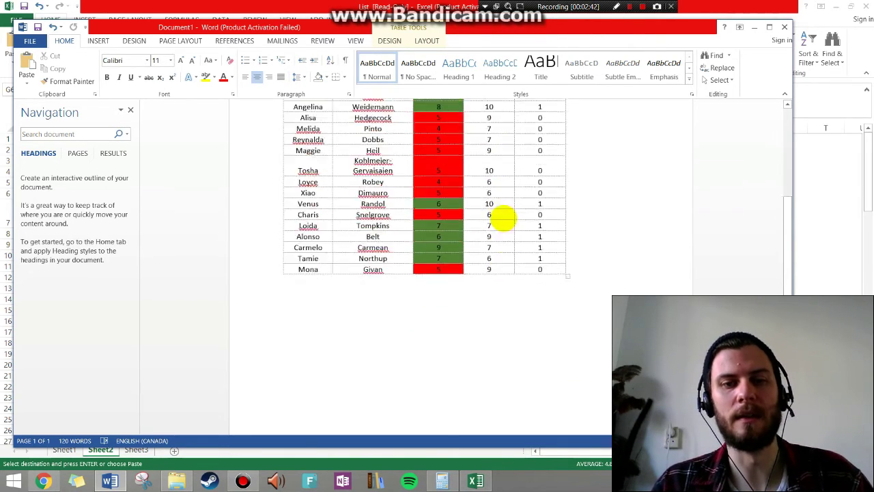
{"action": "scroll", "coordinate": [503, 218], "scroll_direction": "up", "scroll_amount": 1}
{"action": "scroll", "coordinate": [503, 218], "scroll_direction": "up", "scroll_amount": 5}
{"action": "scroll", "coordinate": [503, 218], "scroll_direction": "down", "scroll_amount": 4}
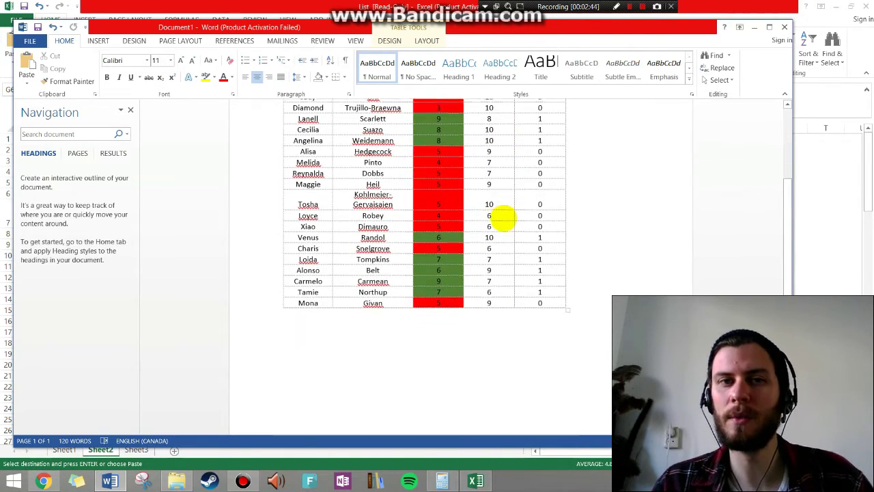
{"action": "scroll", "coordinate": [509, 165], "scroll_direction": "up", "scroll_amount": 1}
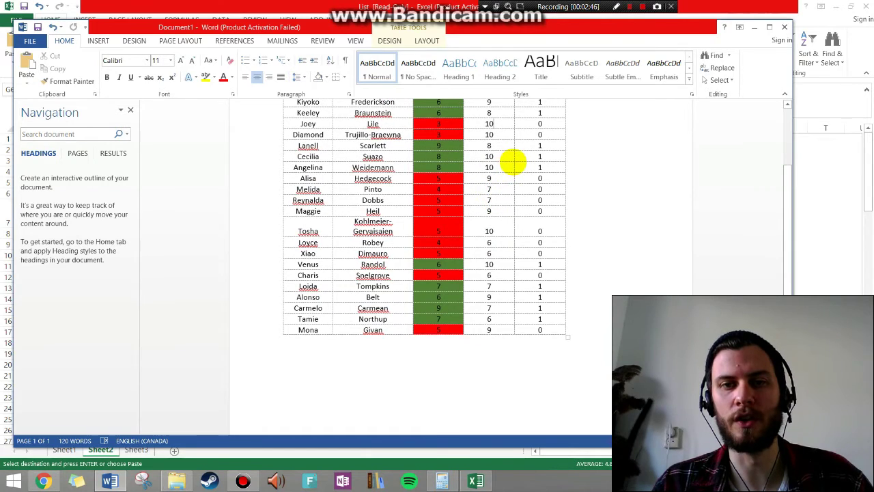
{"action": "scroll", "coordinate": [499, 178], "scroll_direction": "up", "scroll_amount": 3}
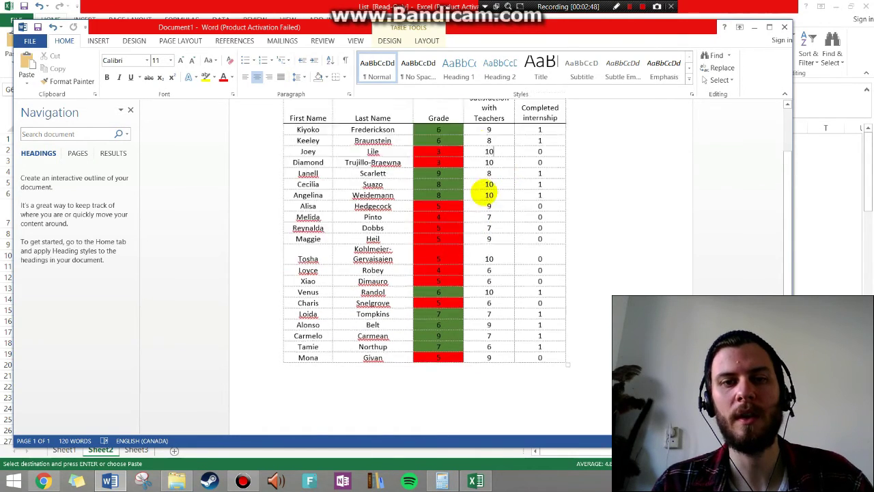
{"action": "scroll", "coordinate": [476, 226], "scroll_direction": "down", "scroll_amount": 3}
{"action": "scroll", "coordinate": [476, 231], "scroll_direction": "up", "scroll_amount": 3}
{"action": "scroll", "coordinate": [578, 236], "scroll_direction": "down", "scroll_amount": 4}
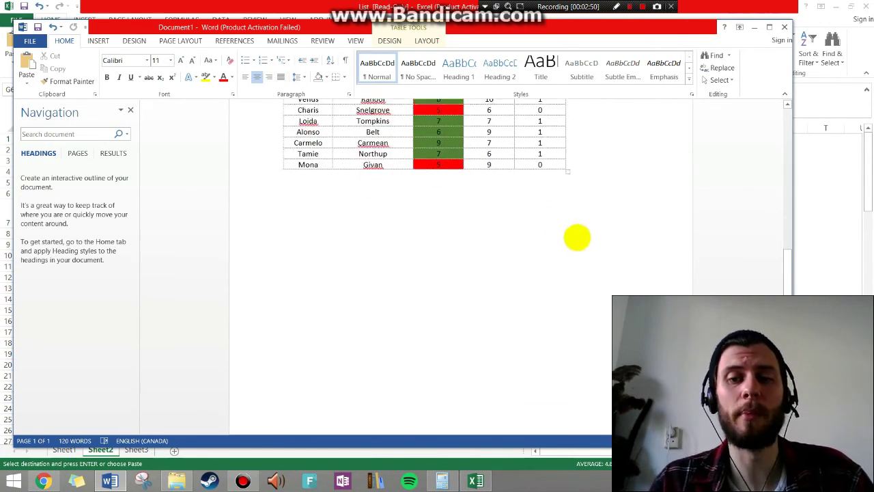
Insert a page break below the pasted table to start a second page
{"action": "left_click", "coordinate": [578, 239]}
{"action": "key", "text": "ctrl+Return"}
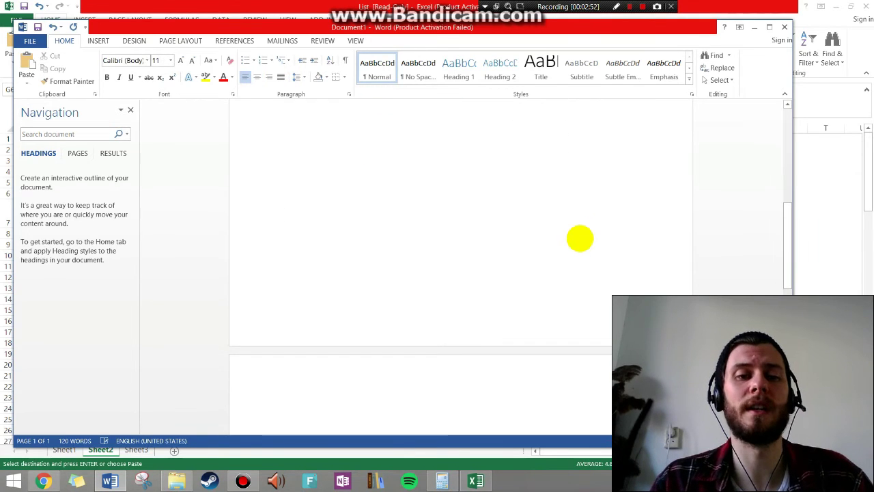
{"action": "scroll", "coordinate": [580, 239], "scroll_direction": "up", "scroll_amount": 3}
{"action": "scroll", "coordinate": [537, 264], "scroll_direction": "down", "scroll_amount": 4}
{"action": "scroll", "coordinate": [483, 256], "scroll_direction": "down", "scroll_amount": 3}
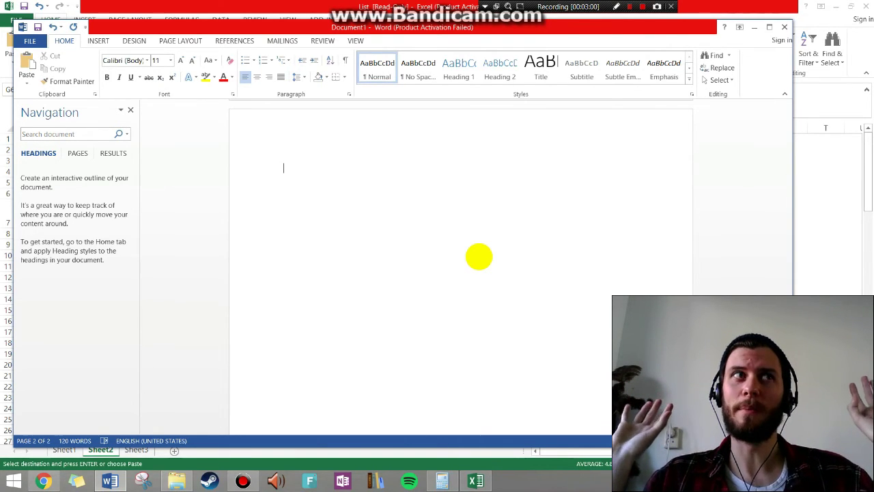
Select the same table range in Excel again and paste the copied table as a picture on page 2 in Word
{"action": "key", "text": "alt+Tab"}
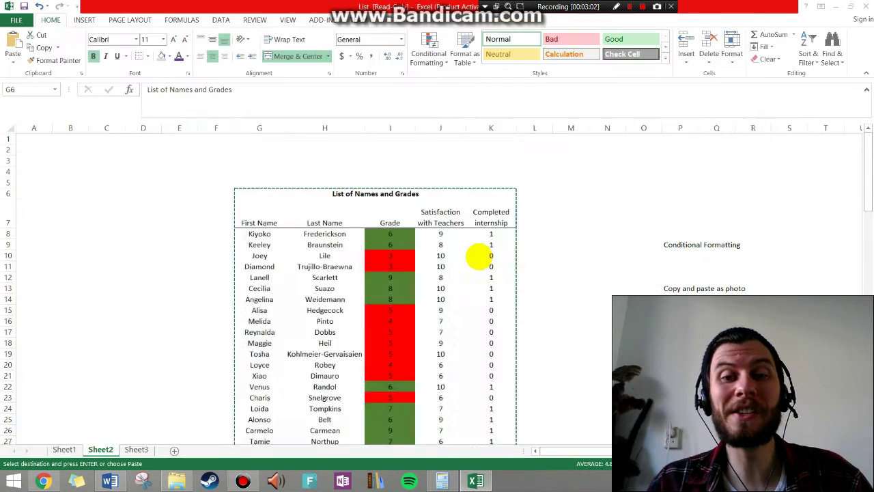
{"action": "left_click_drag", "start_coordinate": [350, 186], "coordinate": [395, 410]}
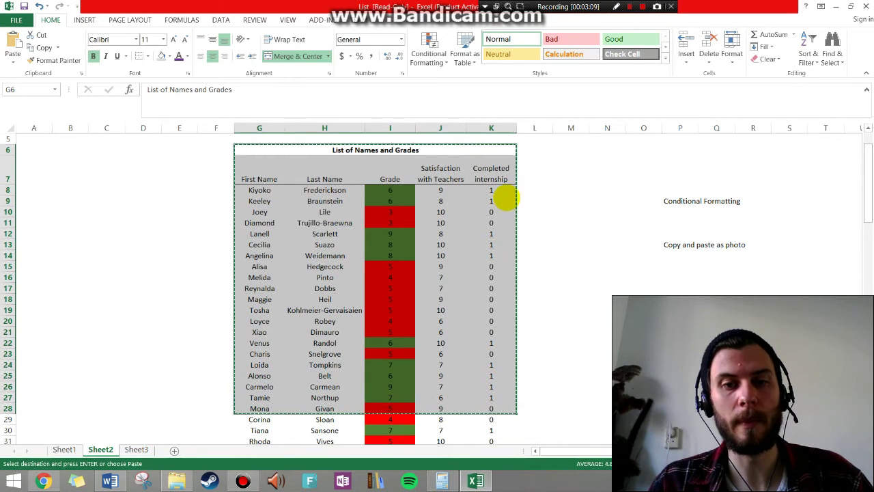
{"action": "key", "text": "alt+Tab"}
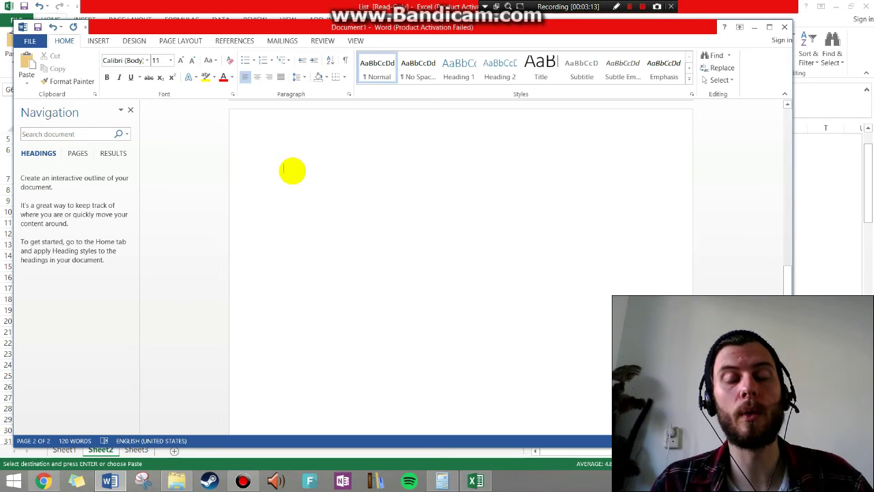
{"action": "right_click", "coordinate": [292, 171]}
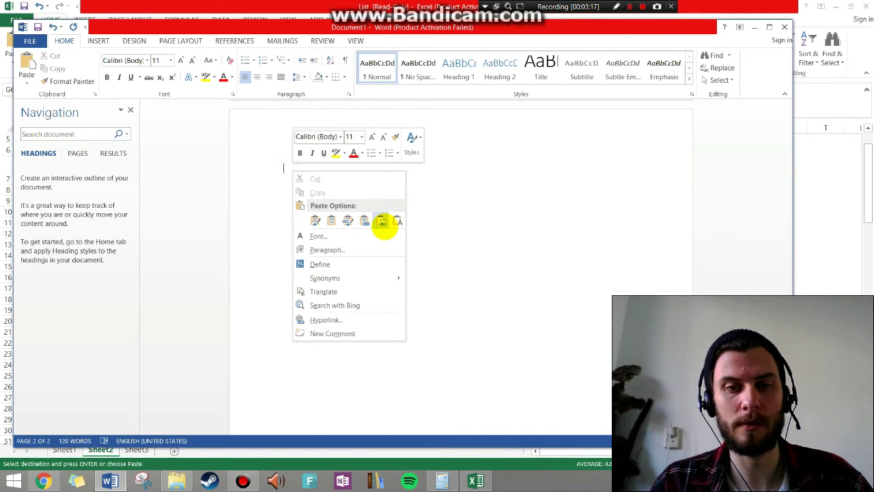
{"action": "left_click", "coordinate": [381, 220]}
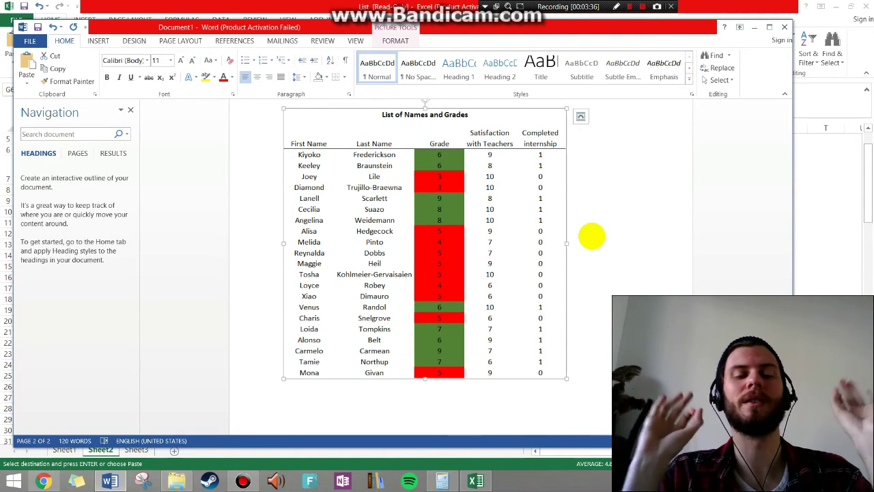
{"action": "key", "text": "ctrl+v"}
Compare how the long hyphenated last name fits in the editable table on page 1 and in the picture on page 2
{"action": "scroll", "coordinate": [529, 239], "scroll_direction": "down", "scroll_amount": 2}
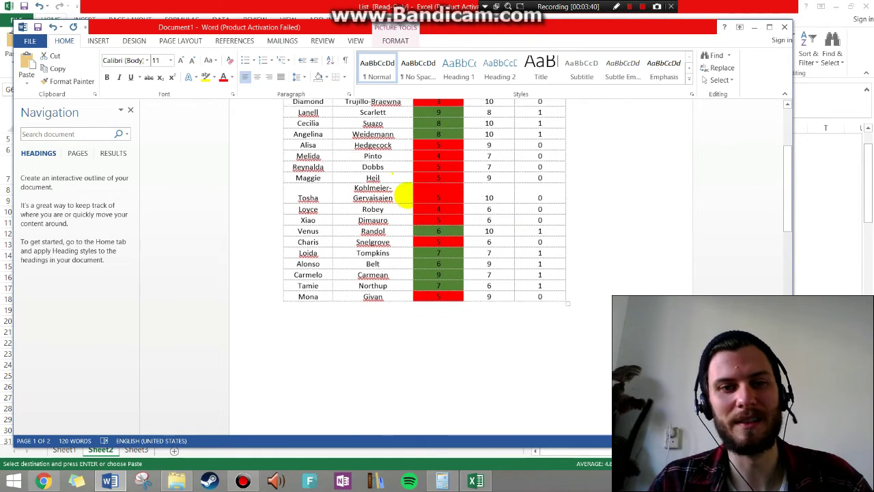
{"action": "scroll", "coordinate": [396, 212], "scroll_direction": "up", "scroll_amount": 3}
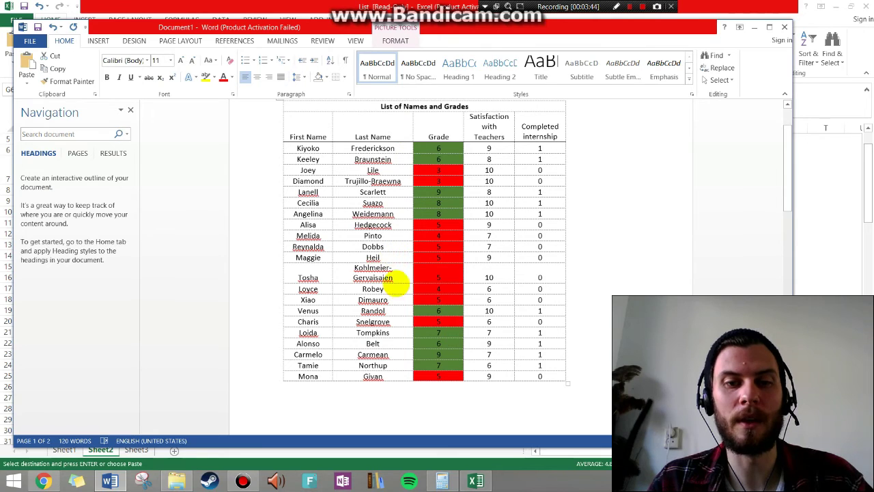
{"action": "left_click_drag", "start_coordinate": [393, 279], "coordinate": [355, 265]}
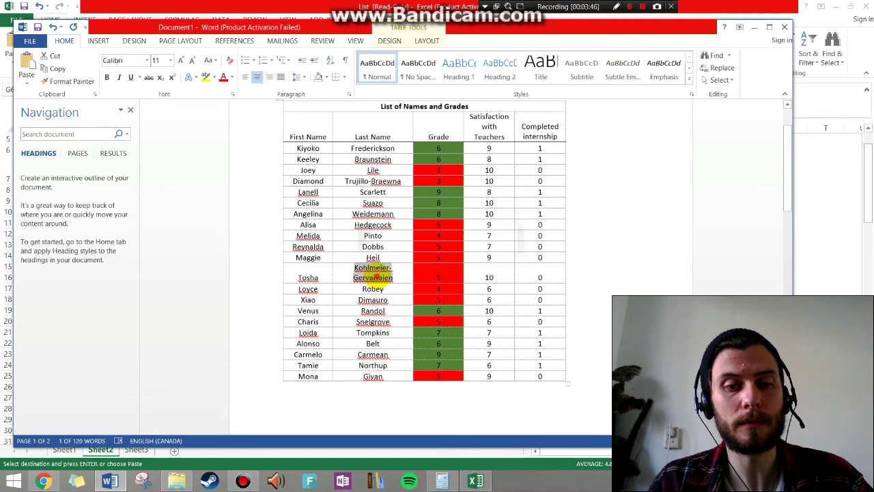
{"action": "left_click", "coordinate": [375, 270]}
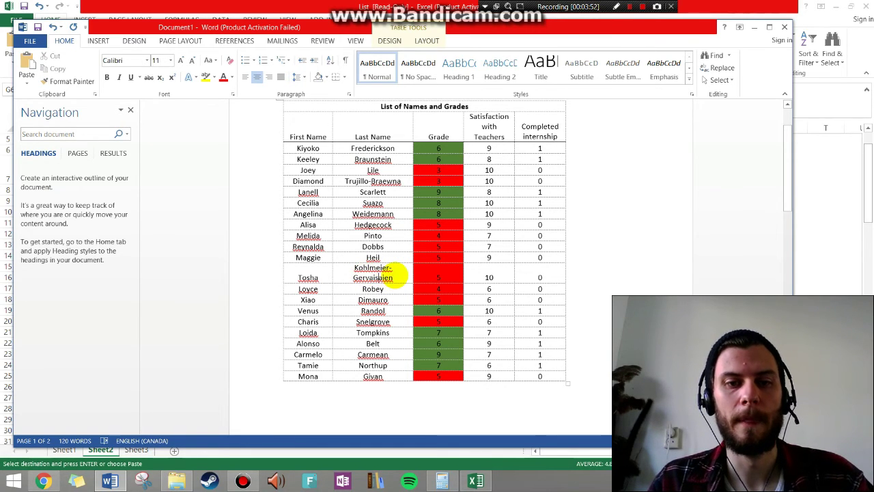
{"action": "double_click", "coordinate": [386, 275]}
{"action": "left_click", "coordinate": [373, 255]}
{"action": "scroll", "coordinate": [390, 239], "scroll_direction": "down", "scroll_amount": 9}
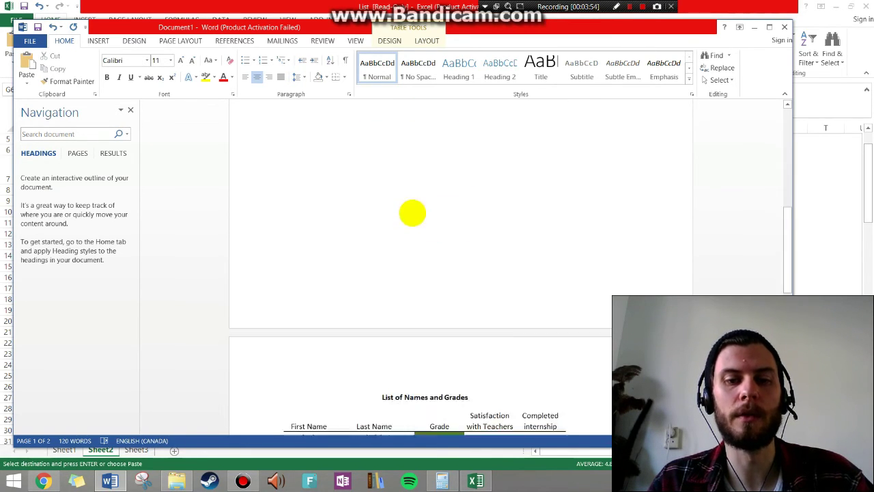
{"action": "scroll", "coordinate": [413, 213], "scroll_direction": "down", "scroll_amount": 8}
{"action": "left_click", "coordinate": [396, 249]}
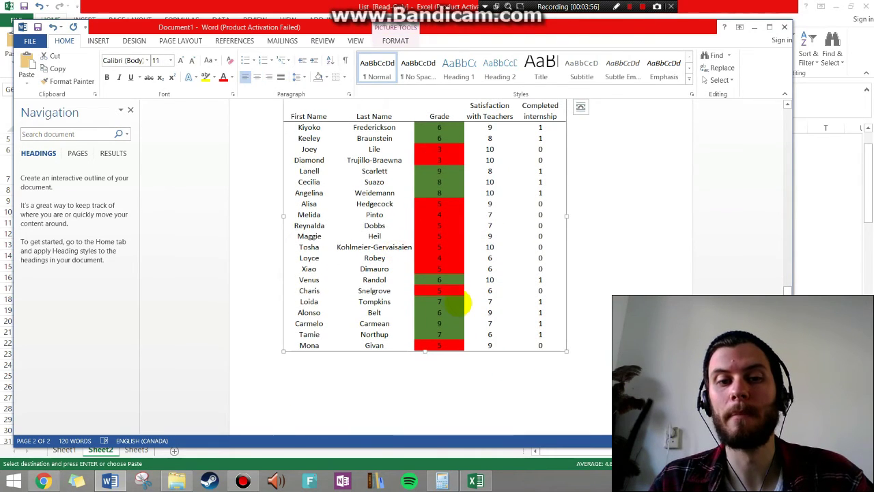
{"action": "scroll", "coordinate": [459, 302], "scroll_direction": "up", "scroll_amount": 2}
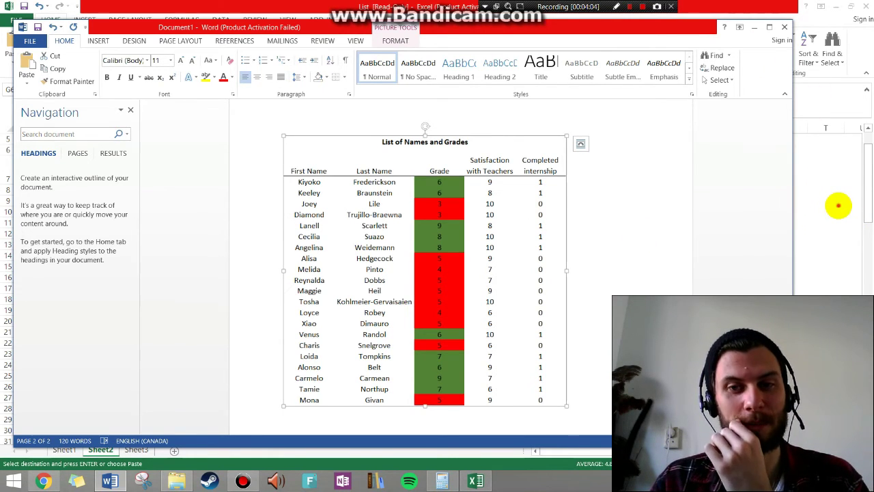
Switch back to Excel and delete the "Conditional Formatting" and "Copy and paste as photo" notes beside the table
{"action": "left_click", "coordinate": [839, 205]}
{"action": "left_click_drag", "start_coordinate": [676, 200], "coordinate": [687, 264]}
{"action": "key", "text": "Delete"}
{"action": "left_click", "coordinate": [577, 230]}
{"action": "left_click", "coordinate": [558, 187]}
{"action": "left_click", "coordinate": [538, 185]}
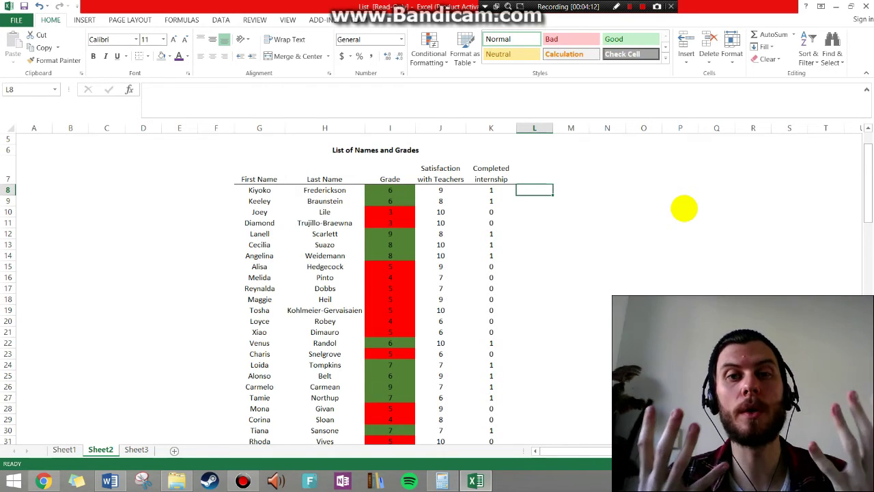
{"action": "left_click", "coordinate": [387, 191]}
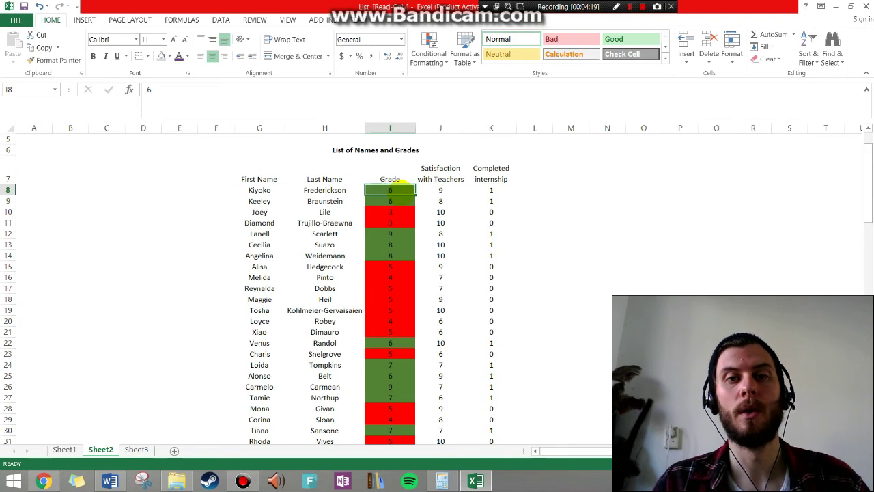
{"action": "left_click", "coordinate": [535, 191]}
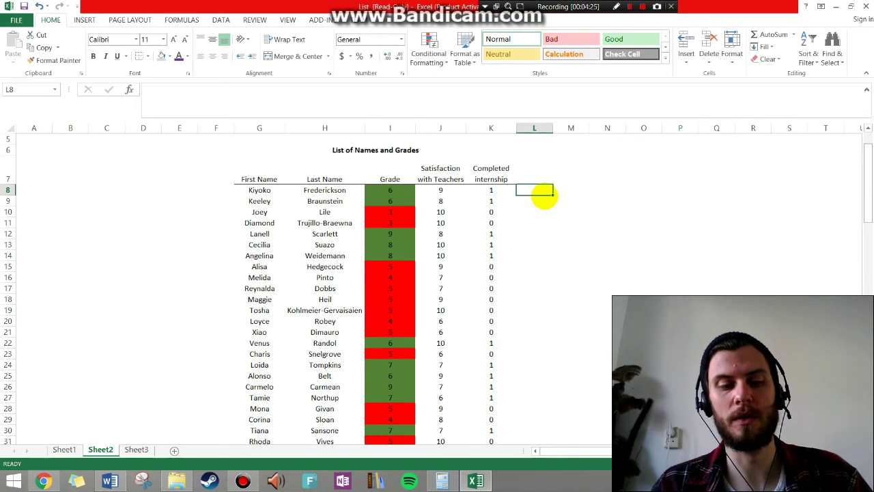
{"action": "type", "text": "="}
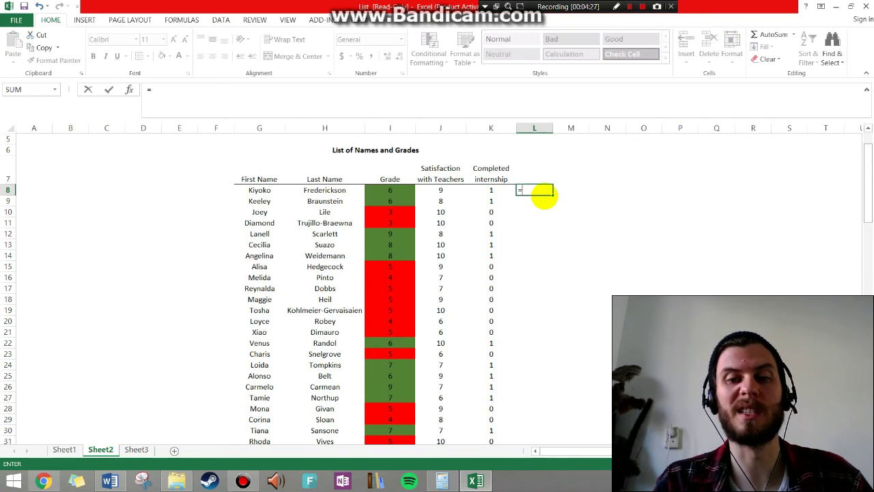
{"action": "key", "text": "BackSpace"}
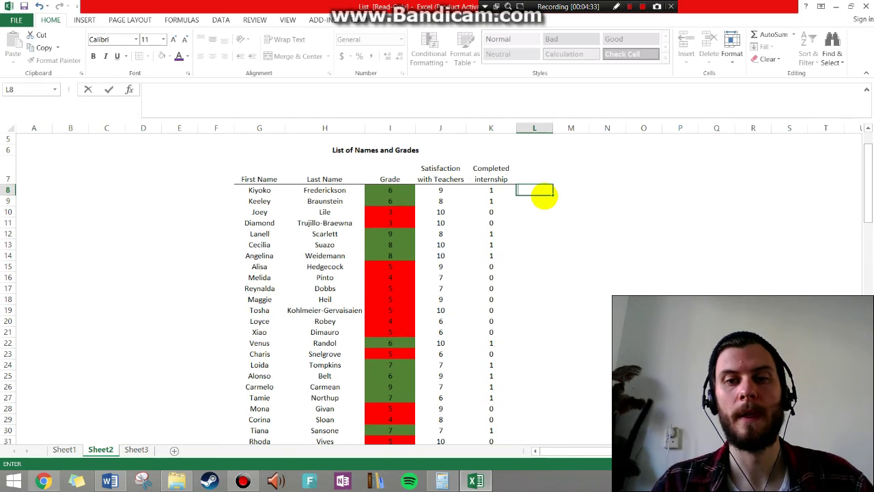
Start an IF formula in cell L8 that tests whether the grade in I8 is greater than 5.5
{"action": "left_click", "coordinate": [531, 189]}
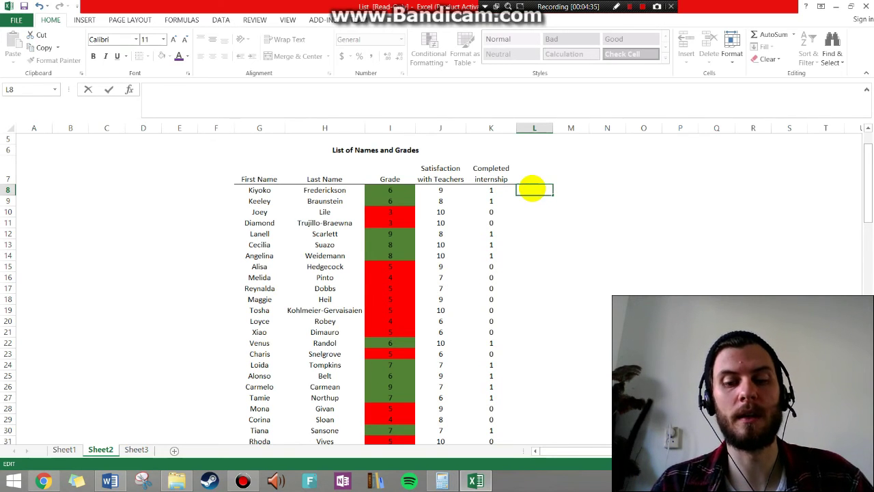
{"action": "type", "text": "="}
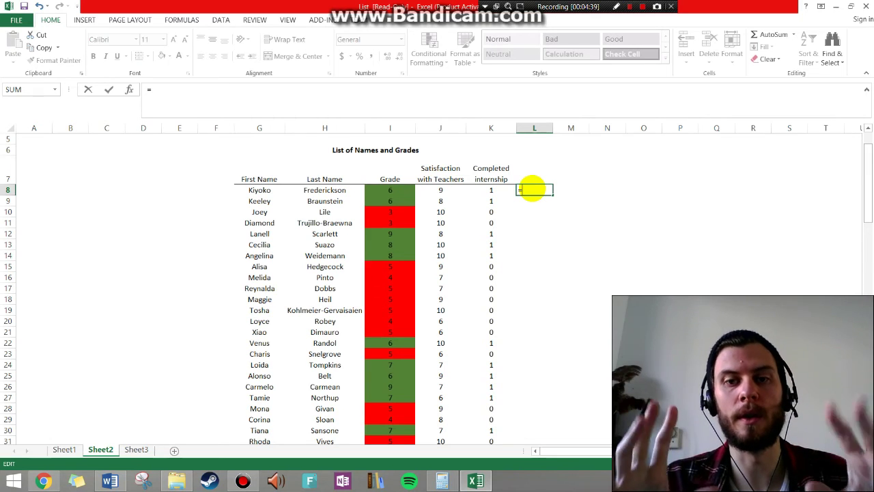
{"action": "type", "text": "if"}
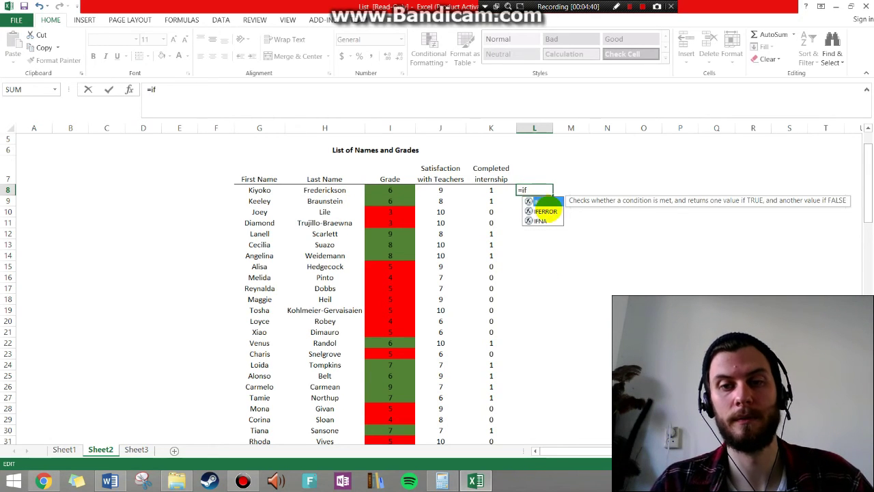
{"action": "double_click", "coordinate": [538, 201]}
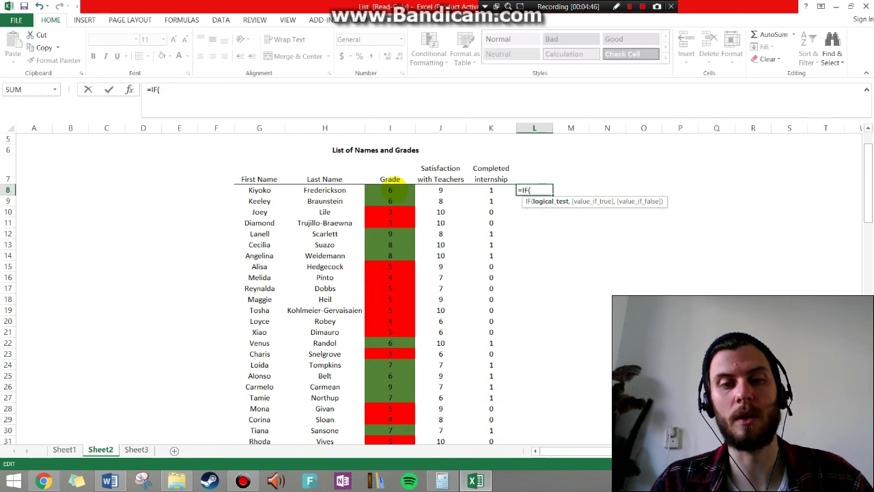
{"action": "left_click", "coordinate": [392, 190]}
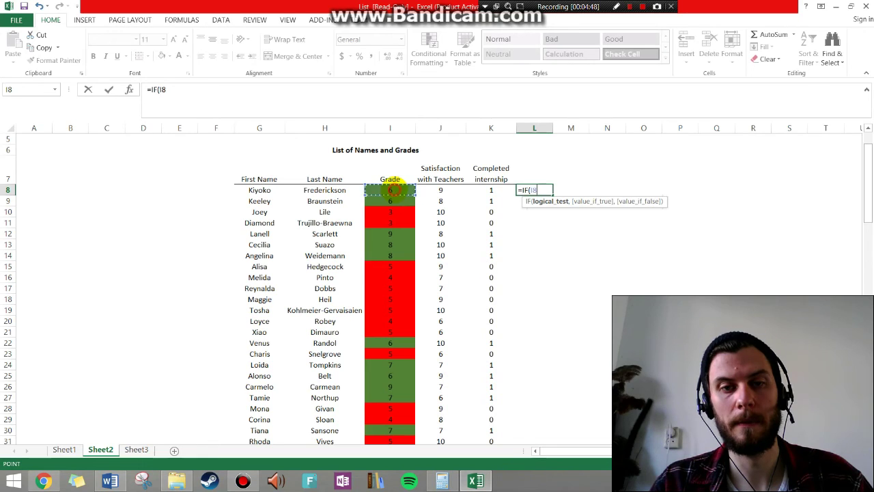
{"action": "left_click", "coordinate": [258, 93]}
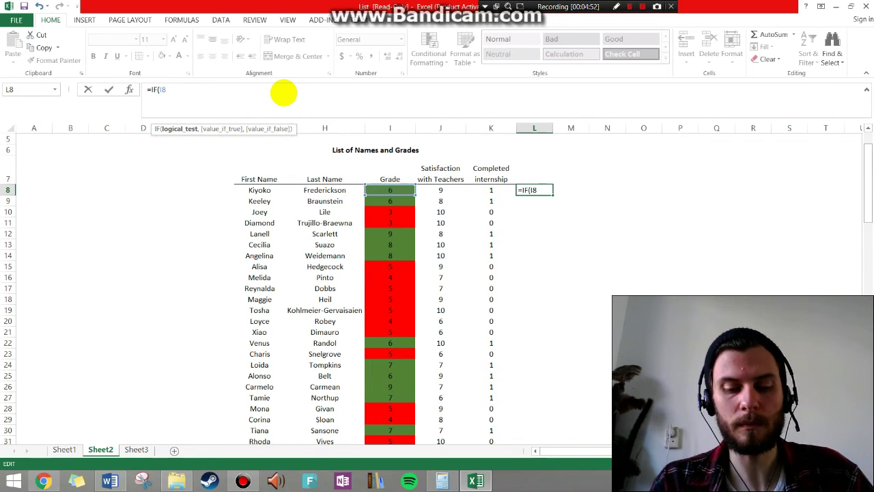
{"action": "type", "text": ">5"}
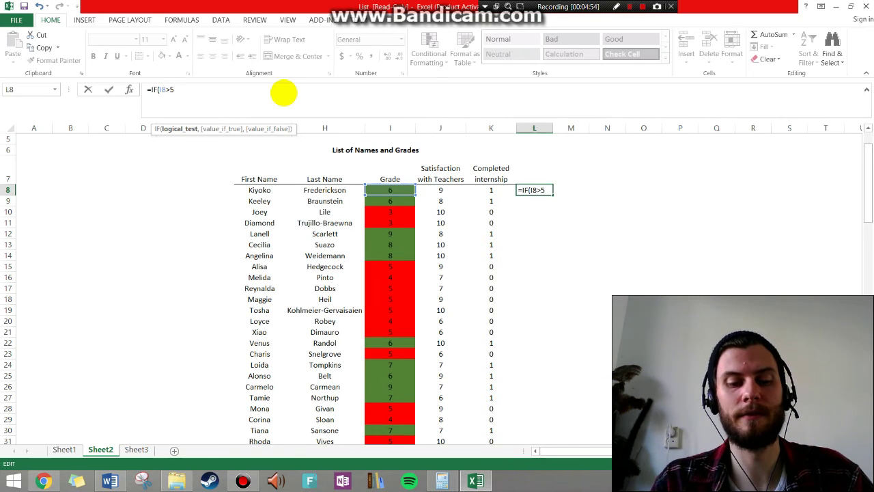
{"action": "type", "text": ".5"}
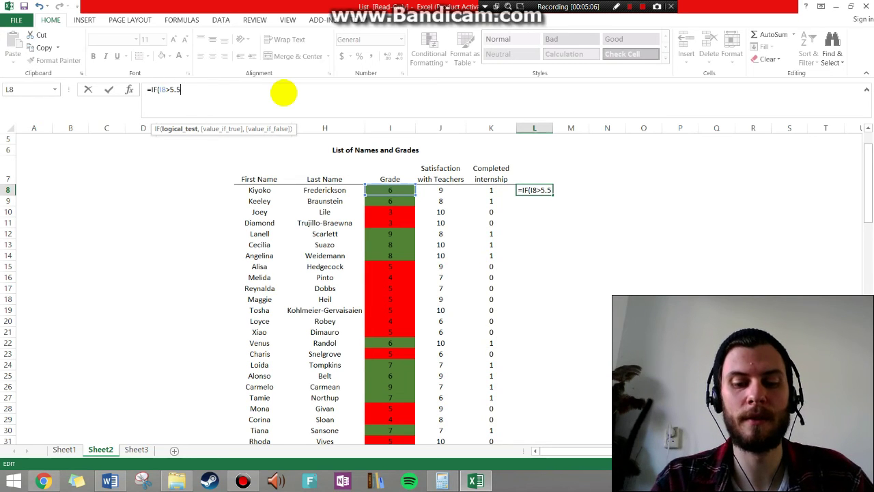
Add "PASS" as the formula's value if true and "FAIL" as its value if false
{"action": "type", "text": ","}
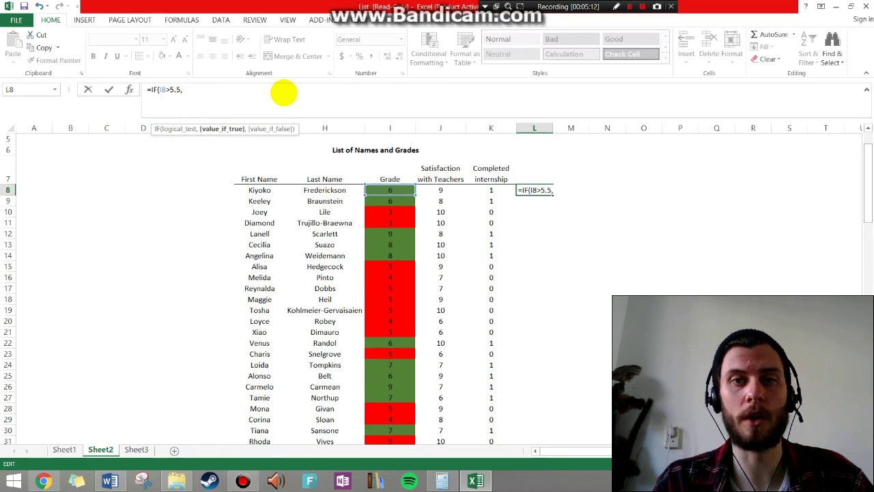
{"action": "key", "text": "BackSpace"}
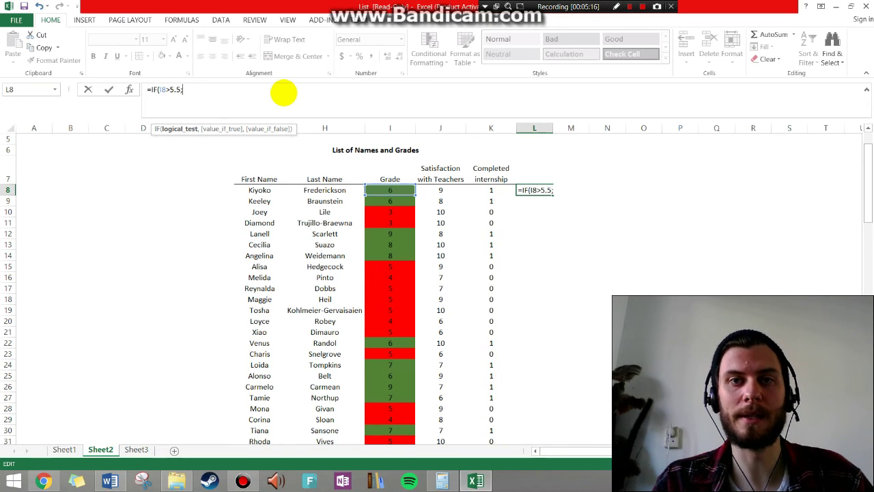
{"action": "type", "text": ","}
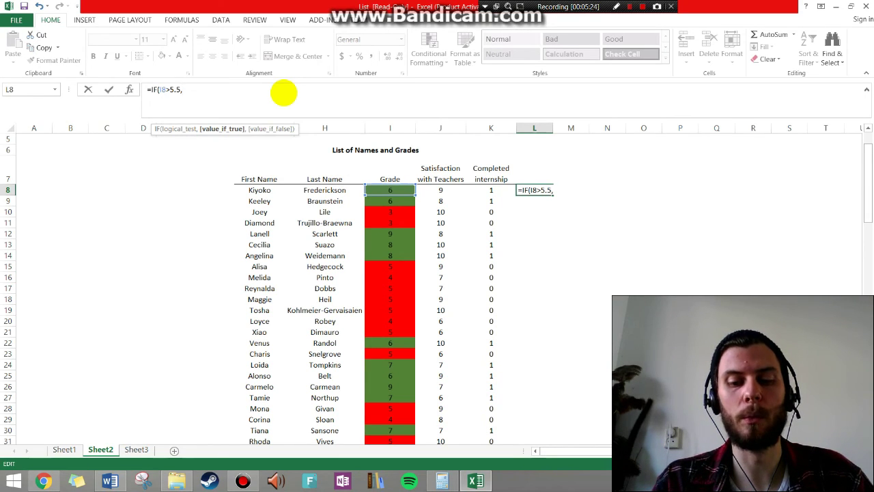
{"action": "type", "text": "\"PASS"}
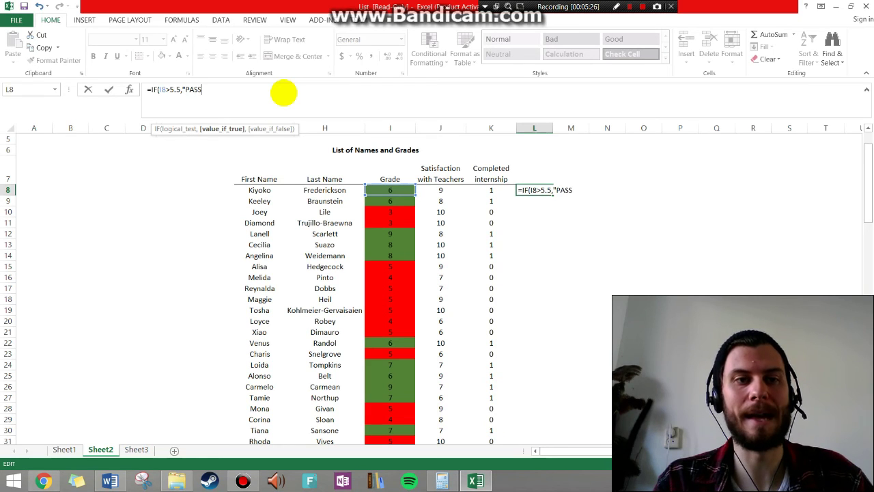
{"action": "type", "text": "\""}
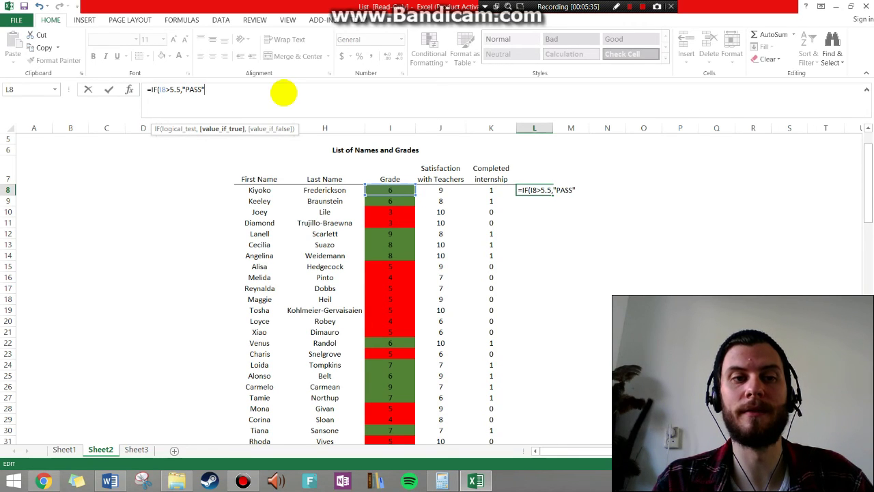
{"action": "type", "text": ","}
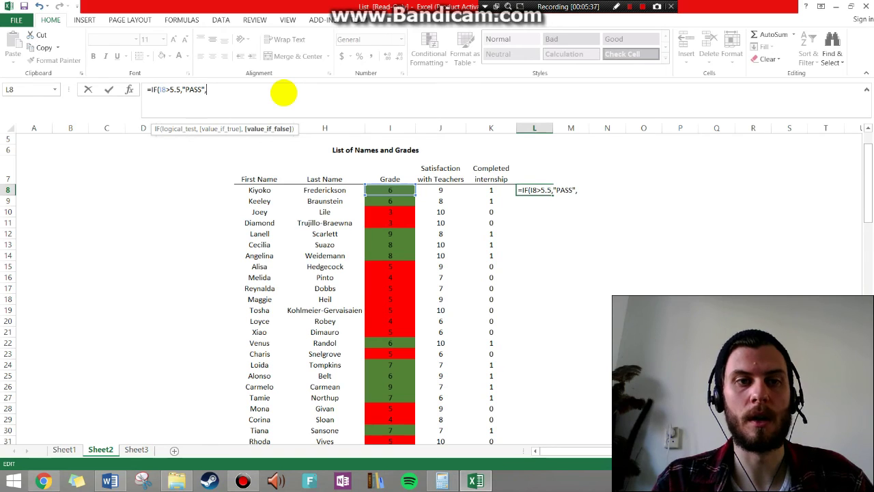
{"action": "type", "text": "\"FA"}
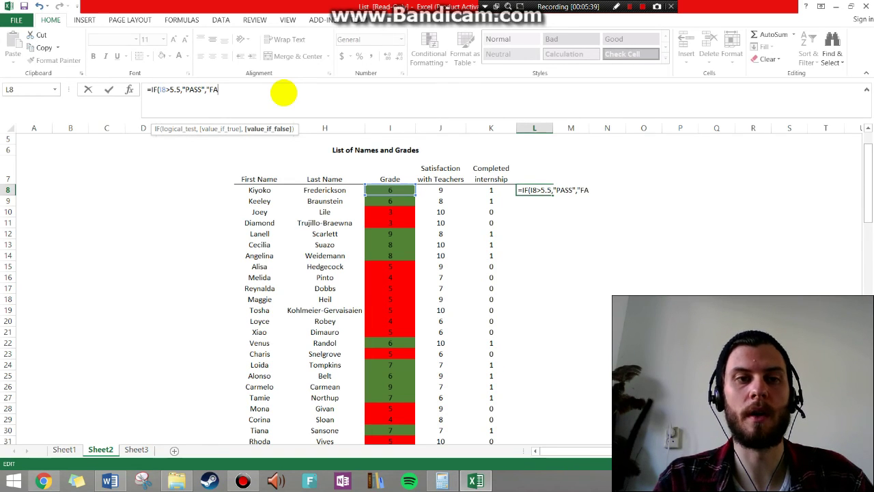
{"action": "type", "text": "IL\""}
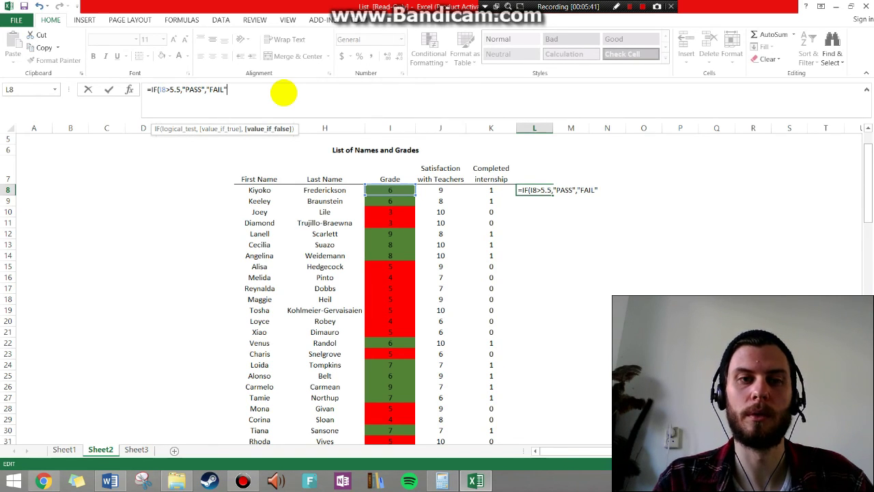
Replace the formula's value if false with "Needs more academic love" and commit the formula in L8
{"action": "key", "text": "BackSpace"}
{"action": "key", "text": "BackSpace"}
{"action": "key", "text": "BackSpace"}
{"action": "key", "text": "BackSpace"}
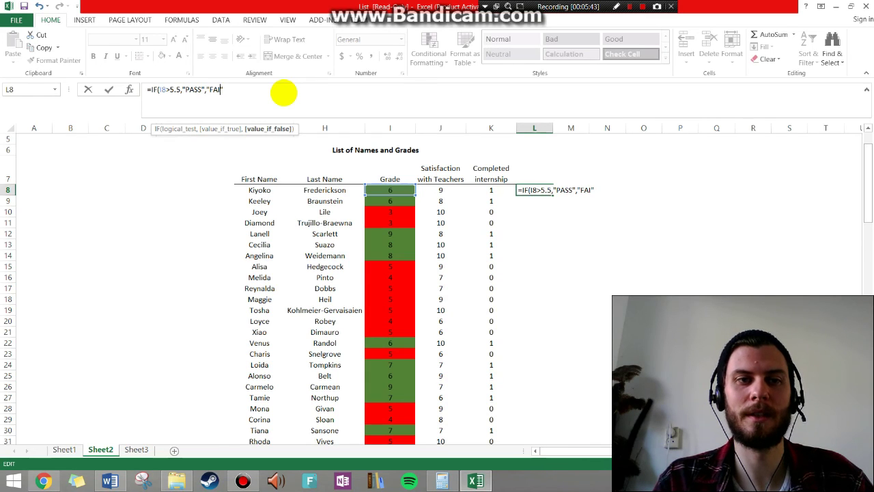
{"action": "type", "text": "NEed"}
{"action": "key", "text": "BackSpace"}
{"action": "key", "text": "BackSpace"}
{"action": "key", "text": "BackSpace"}
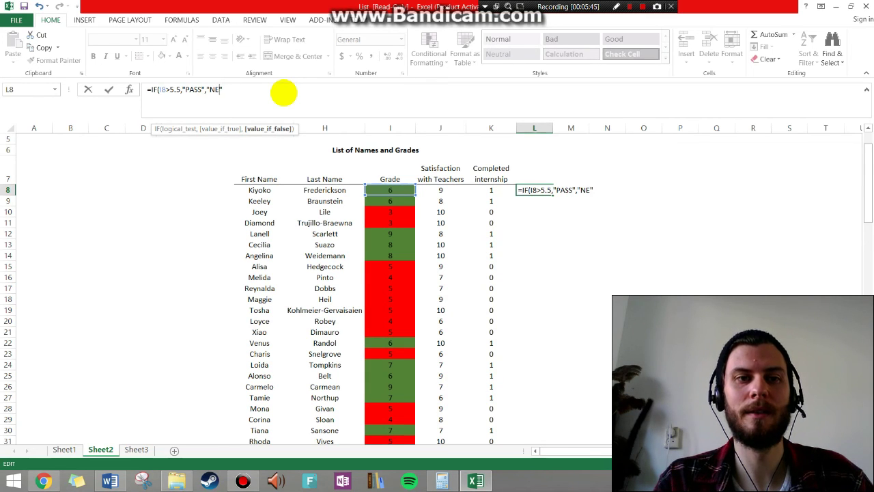
{"action": "type", "text": "eeds more "}
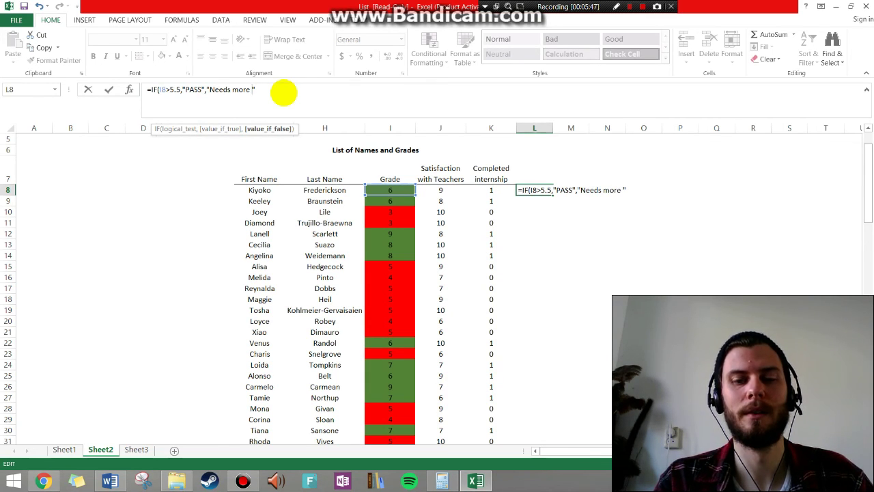
{"action": "type", "text": "adam"}
{"action": "key", "text": "BackSpace"}
{"action": "key", "text": "BackSpace"}
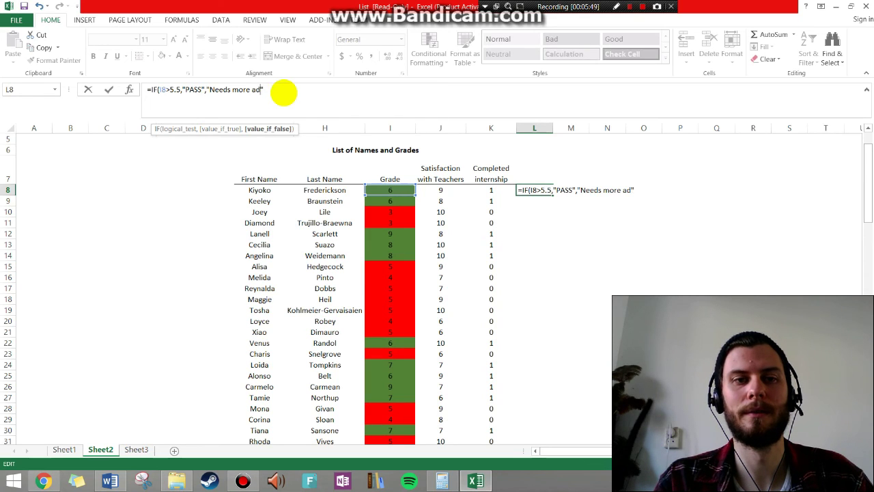
{"action": "type", "text": "acem"}
{"action": "key", "text": "BackSpace"}
{"action": "key", "text": "BackSpace"}
{"action": "key", "text": "BackSpace"}
{"action": "key", "text": "BackSpace"}
{"action": "key", "text": "BackSpace"}
{"action": "type", "text": "cademic love"}
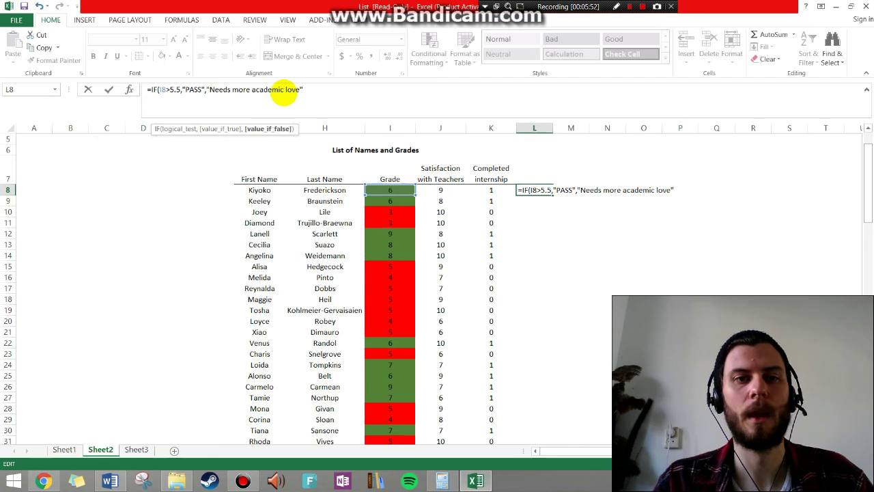
{"action": "key", "text": "Return"}
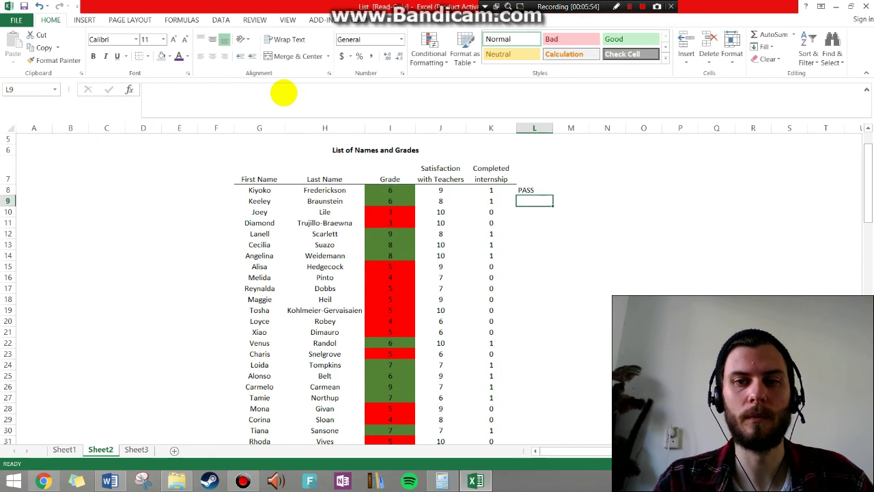
Compare the IF formula and its result in L8 with the grade in I8
{"action": "left_click", "coordinate": [528, 191]}
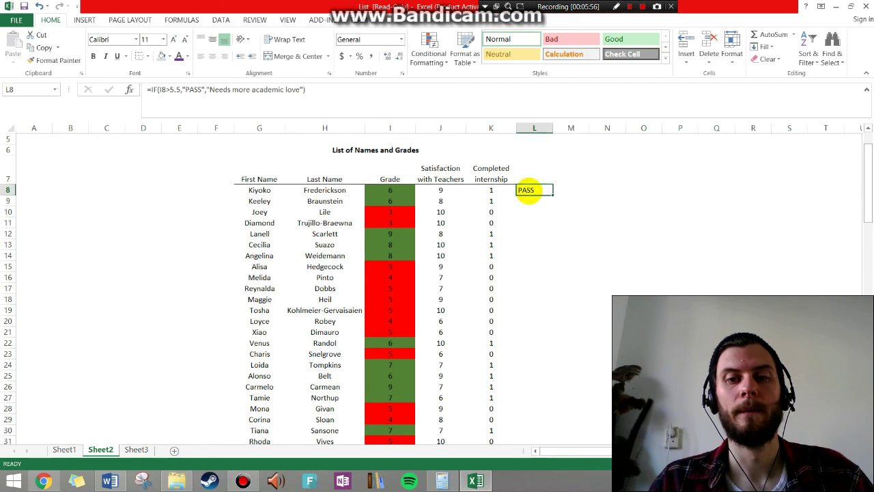
{"action": "left_click", "coordinate": [389, 187]}
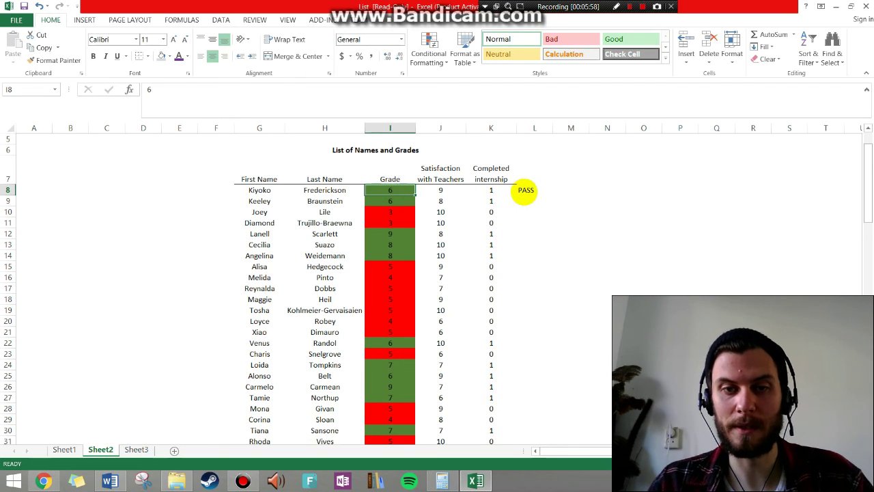
{"action": "left_click", "coordinate": [524, 190]}
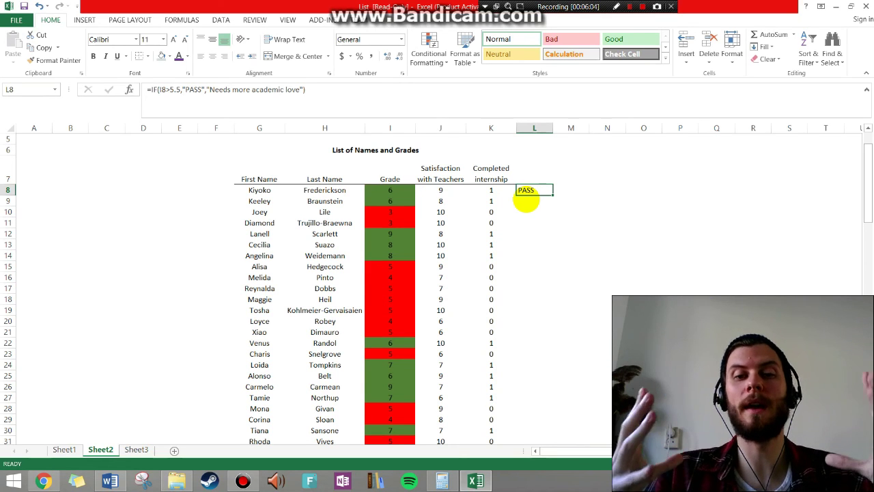
{"action": "key", "text": "Down"}
{"action": "key", "text": "Down"}
{"action": "key", "text": "Down"}
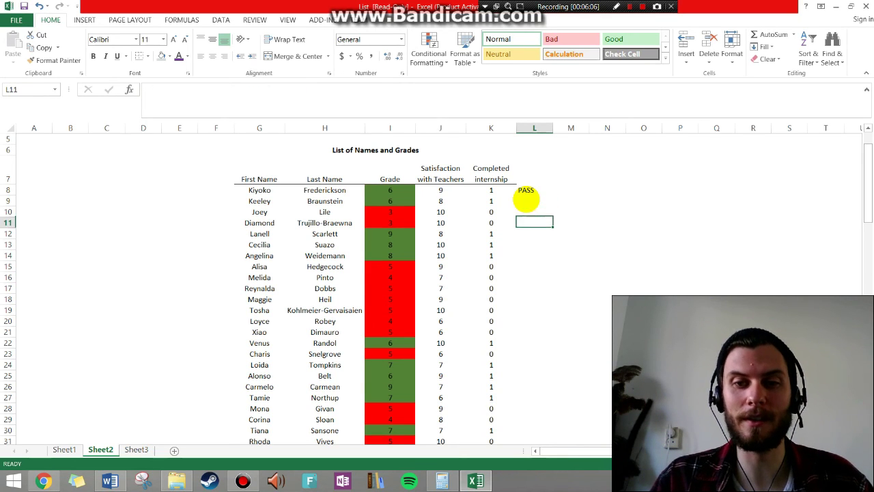
{"action": "key", "text": "Down"}
{"action": "key", "text": "Up"}
{"action": "key", "text": "Up"}
{"action": "key", "text": "Up"}
{"action": "type", "text": "1"}
{"action": "key", "text": "Up"}
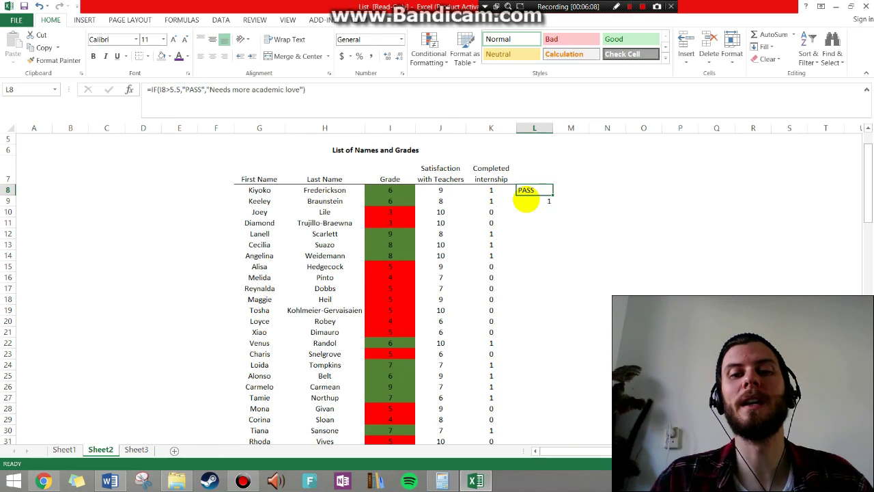
{"action": "left_click", "coordinate": [536, 200]}
{"action": "key", "text": "Delete"}
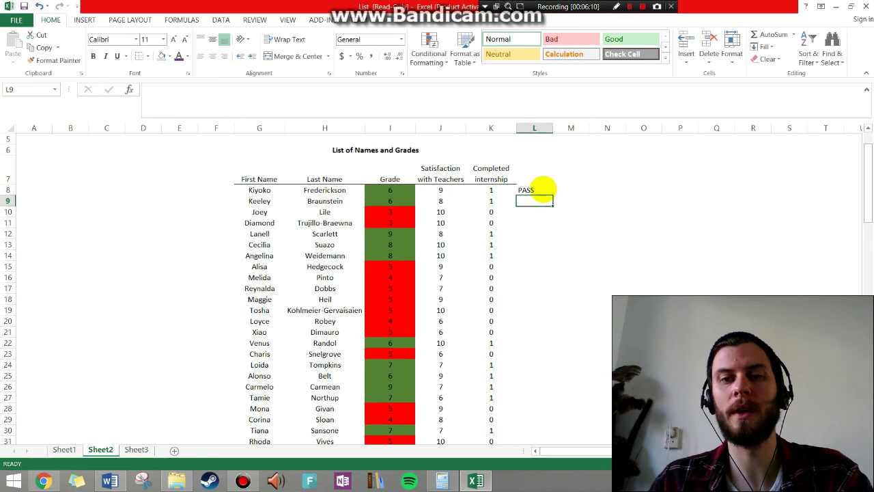
Fill the IF formula from L8 down the column for all listed students and inspect the copied formula in L11
{"action": "left_click", "coordinate": [544, 189]}
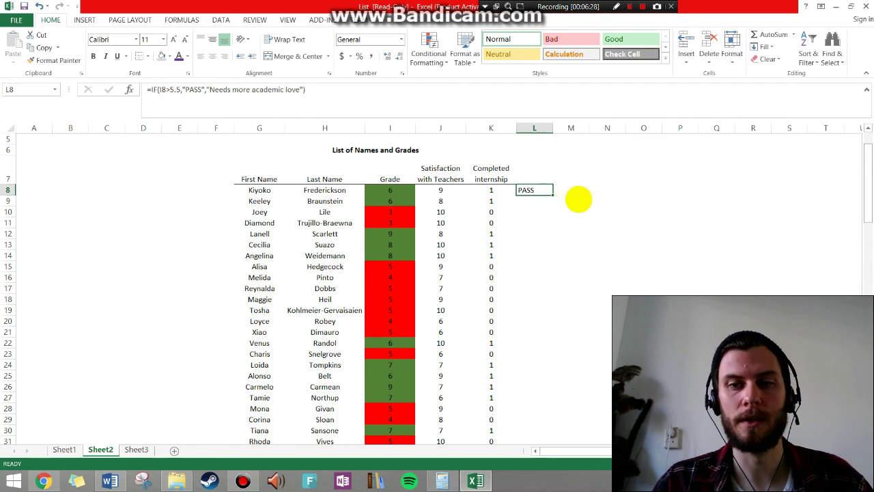
{"action": "double_click", "coordinate": [552, 195]}
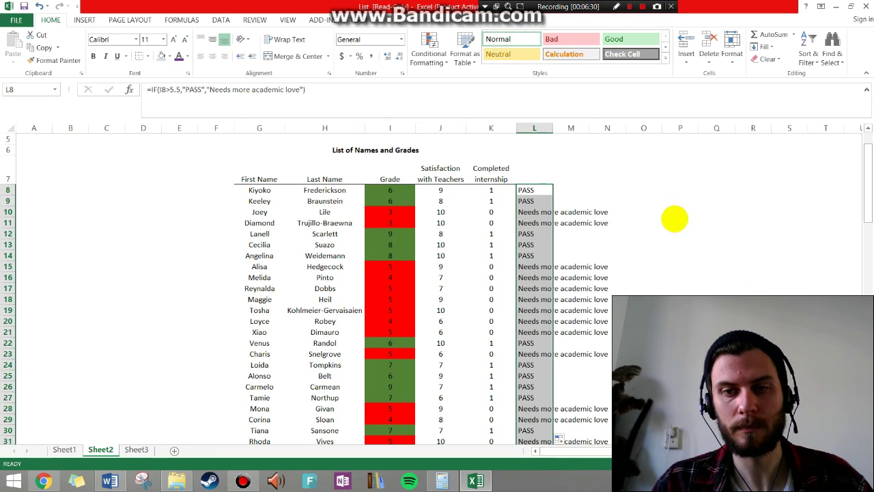
{"action": "left_click", "coordinate": [675, 221]}
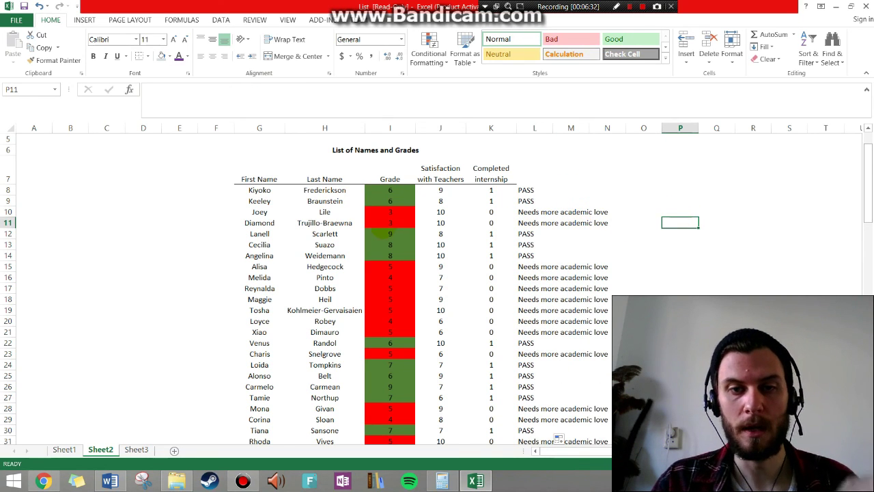
{"action": "left_click", "coordinate": [528, 223]}
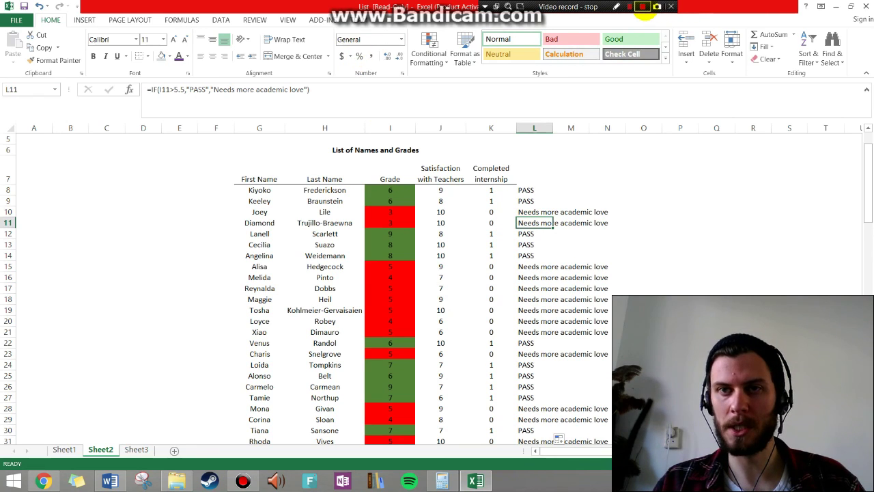
{"action": "left_click", "coordinate": [643, 7]}
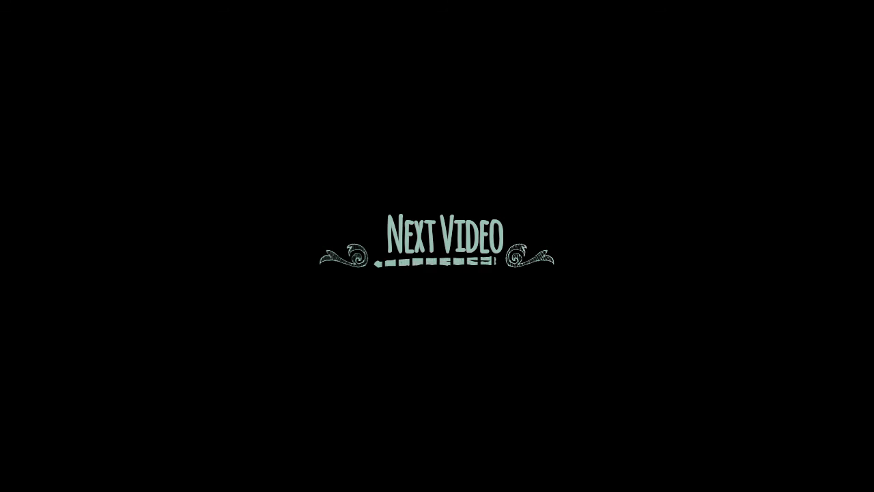